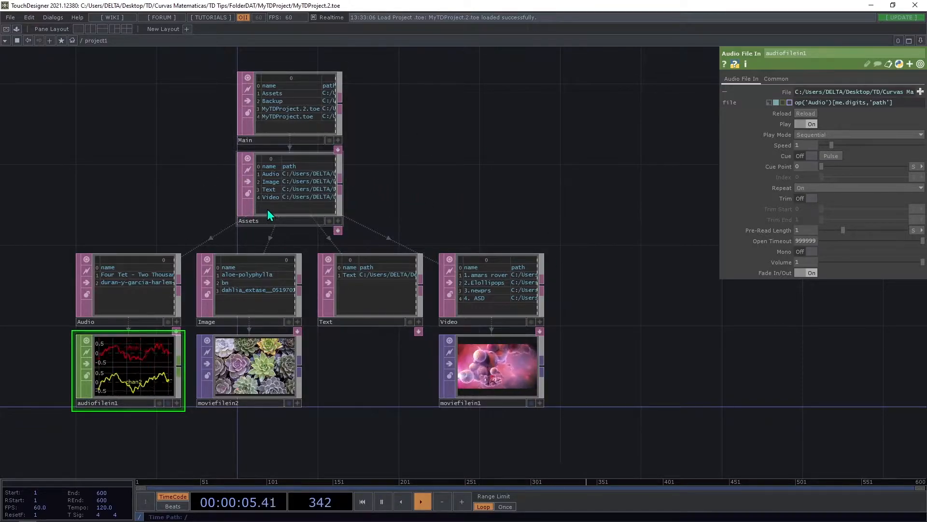
# Review the parameters of the Main and Assets Folder operators, including their root folder settings.
pyautogui.click(293, 116)
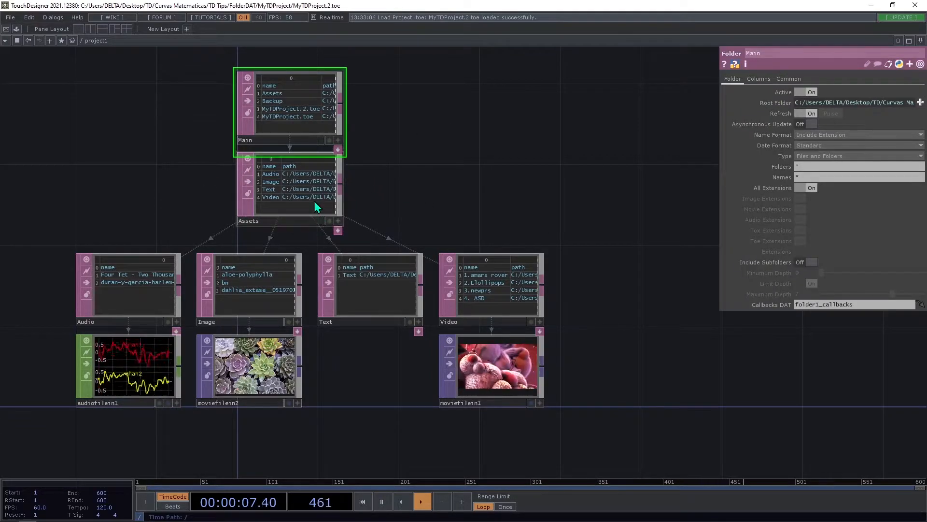
pyautogui.click(314, 203)
pyautogui.moveTo(482, 167); pyautogui.dragTo(460, 194)
pyautogui.scroll(-3, 460, 194)
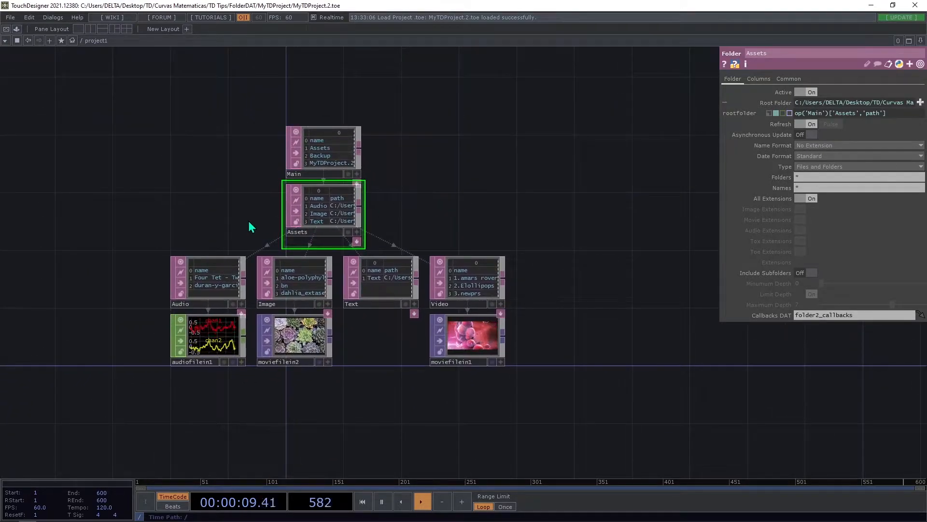
pyautogui.moveTo(251, 222); pyautogui.dragTo(258, 201)
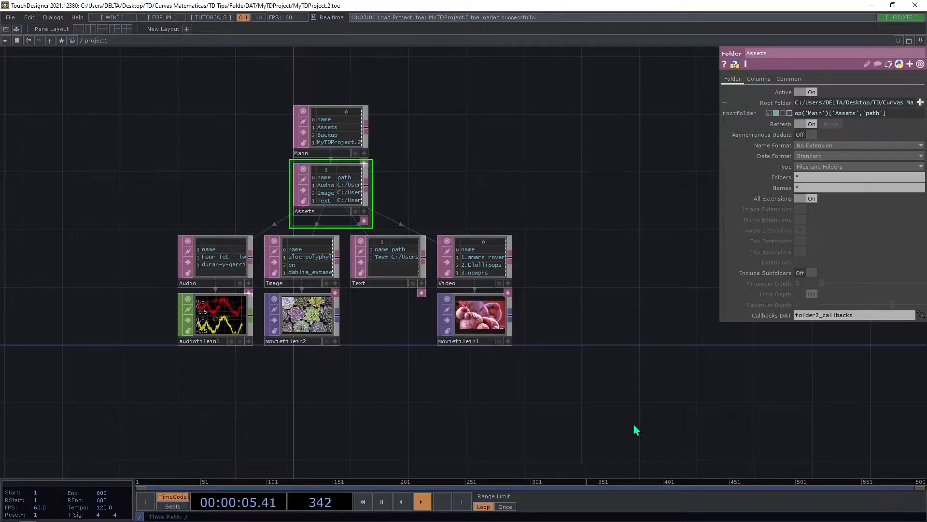
pyautogui.moveTo(449, 165); pyautogui.dragTo(442, 175)
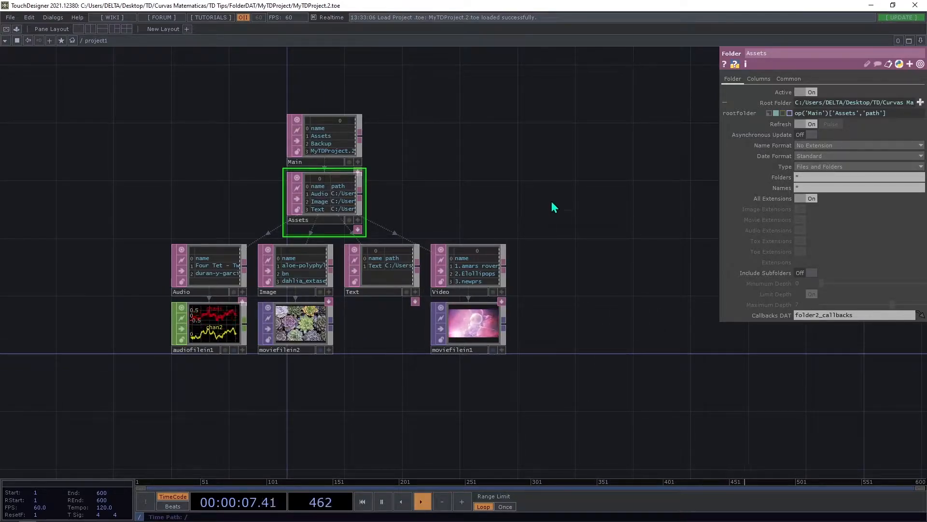
pyautogui.moveTo(555, 206); pyautogui.dragTo(522, 213)
# Compare the file path expression of moviefilein1 with the root folder expressions of the Video and Text folders.
pyautogui.click(436, 327)
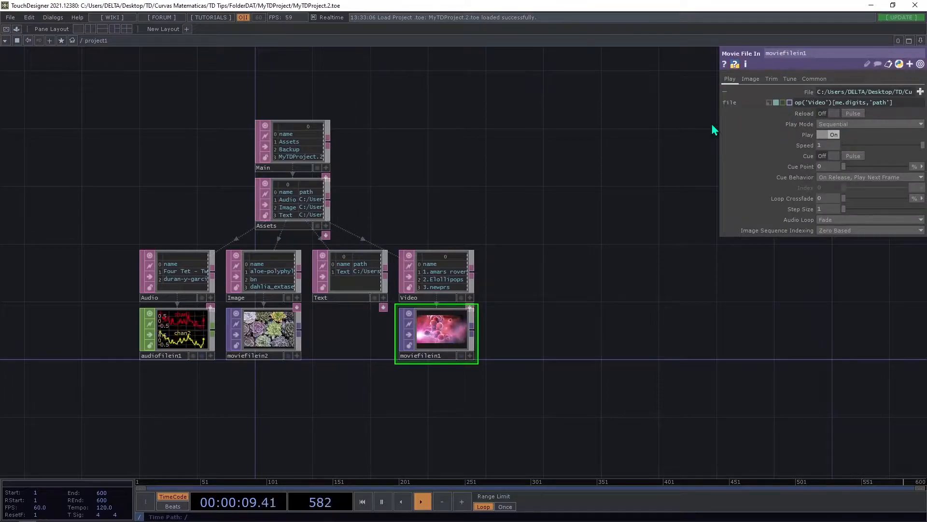
pyautogui.moveTo(717, 129); pyautogui.dragTo(536, 140)
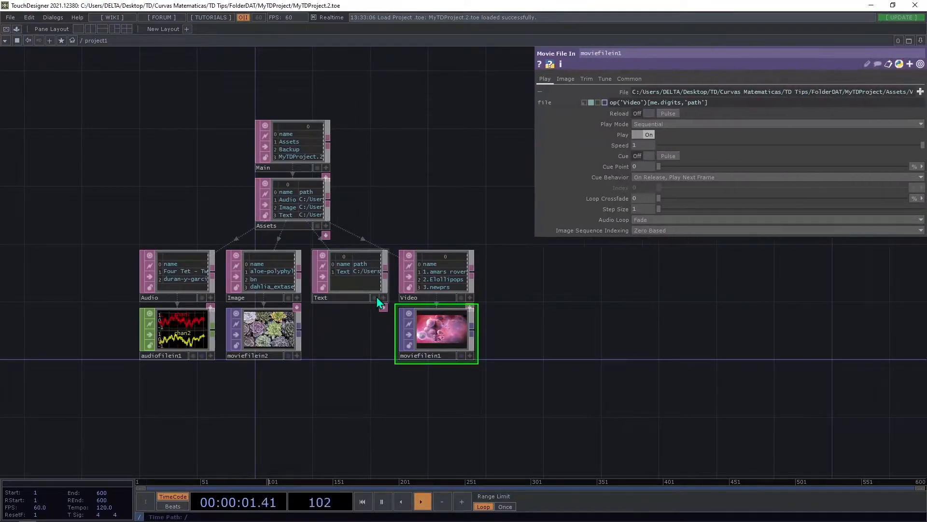
pyautogui.click(410, 297)
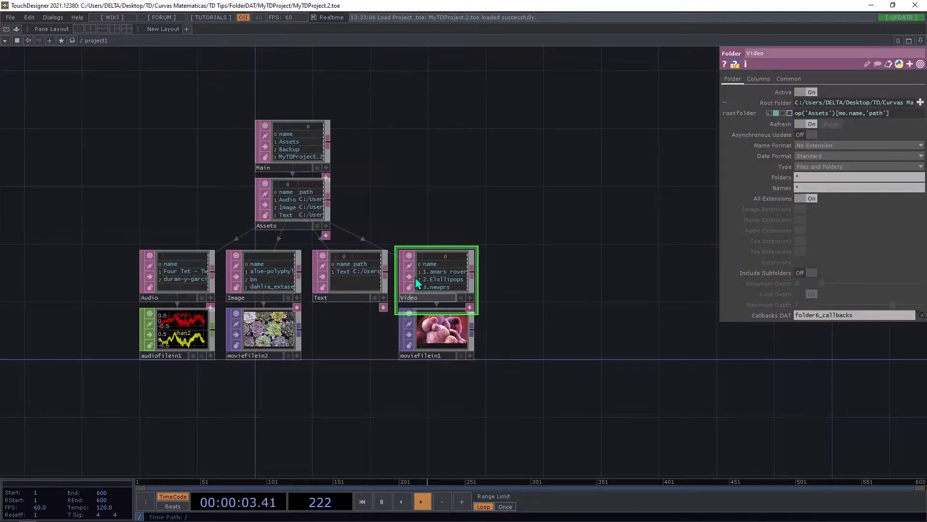
pyautogui.click(345, 288)
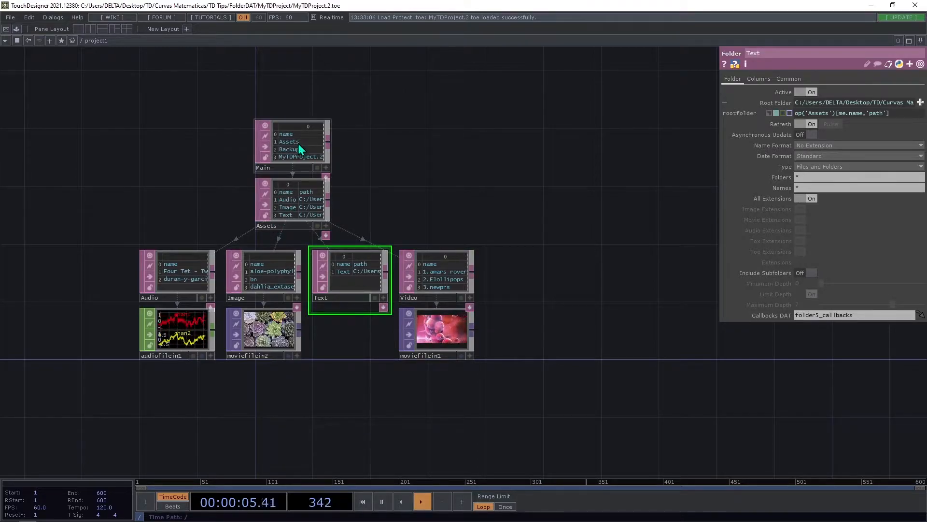
pyautogui.click(421, 276)
pyautogui.click(453, 335)
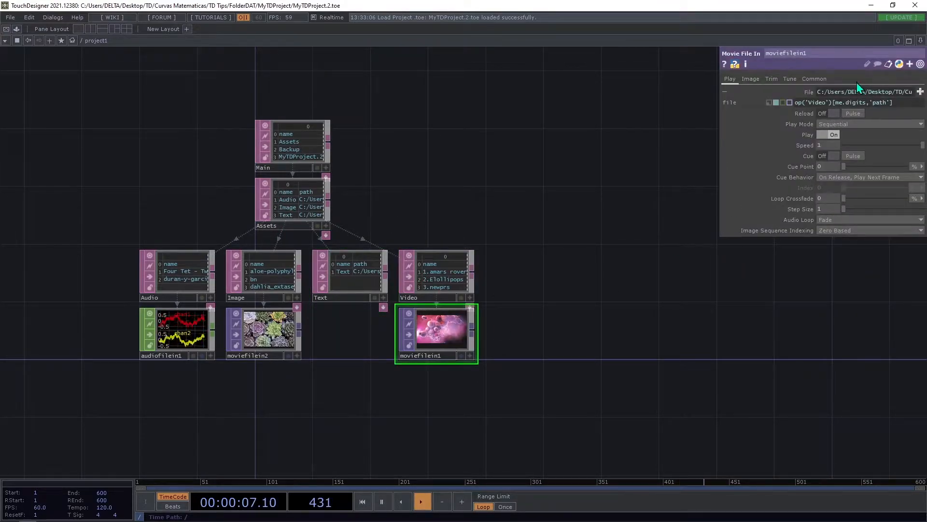
pyautogui.click(439, 276)
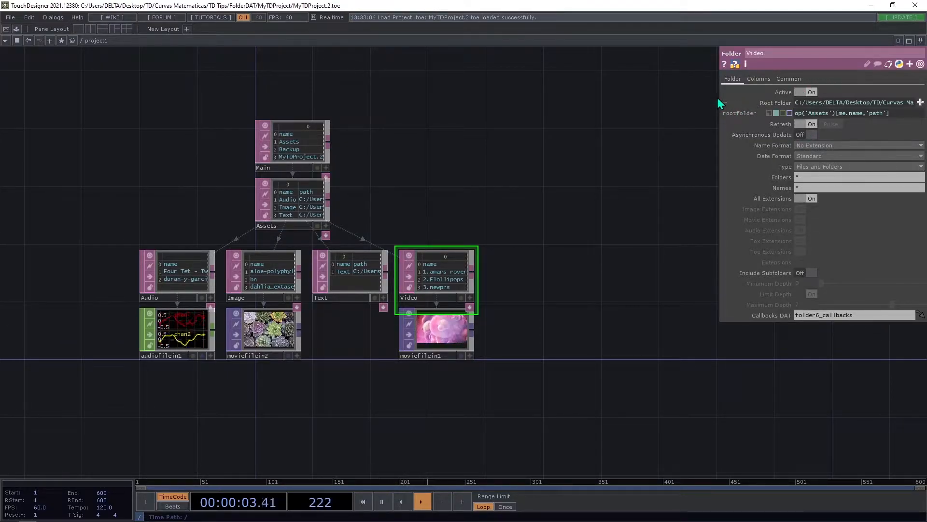
pyautogui.moveTo(719, 96); pyautogui.dragTo(540, 112)
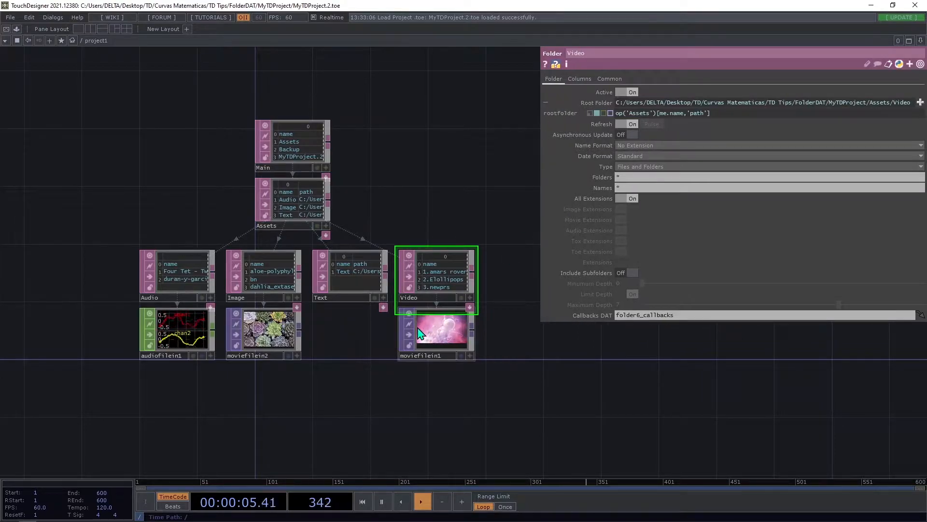
pyautogui.click(437, 331)
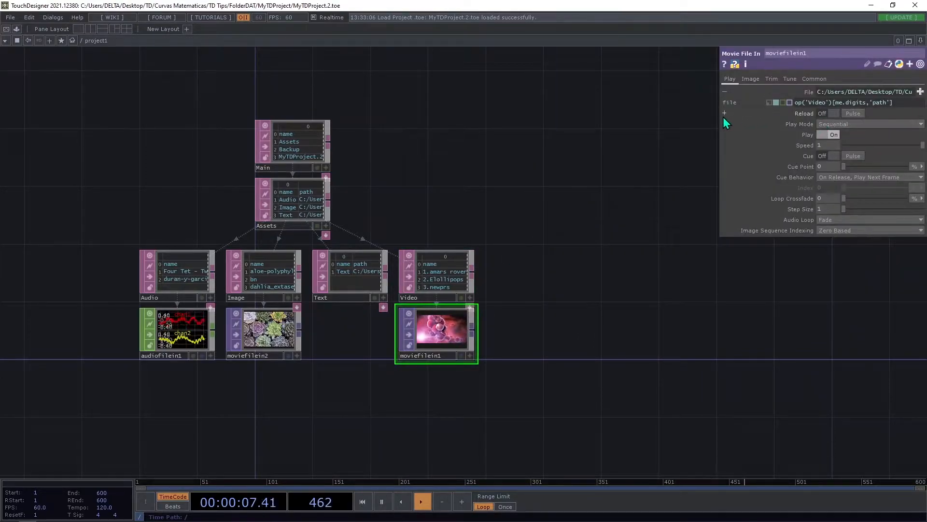
pyautogui.moveTo(712, 116); pyautogui.dragTo(603, 118)
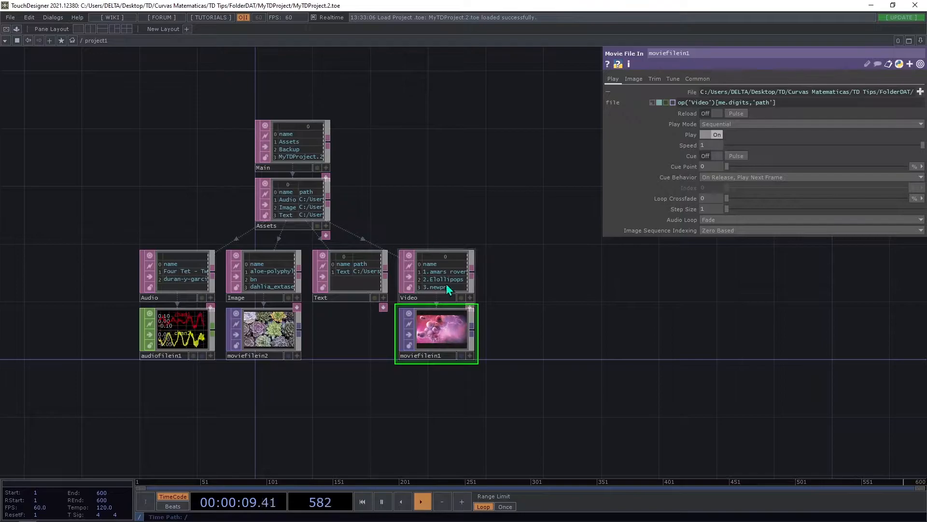
# Examine how the file expression of moviefilein1 references the Video operator's name, row digits and path column.
pyautogui.scroll(5, 439, 287)
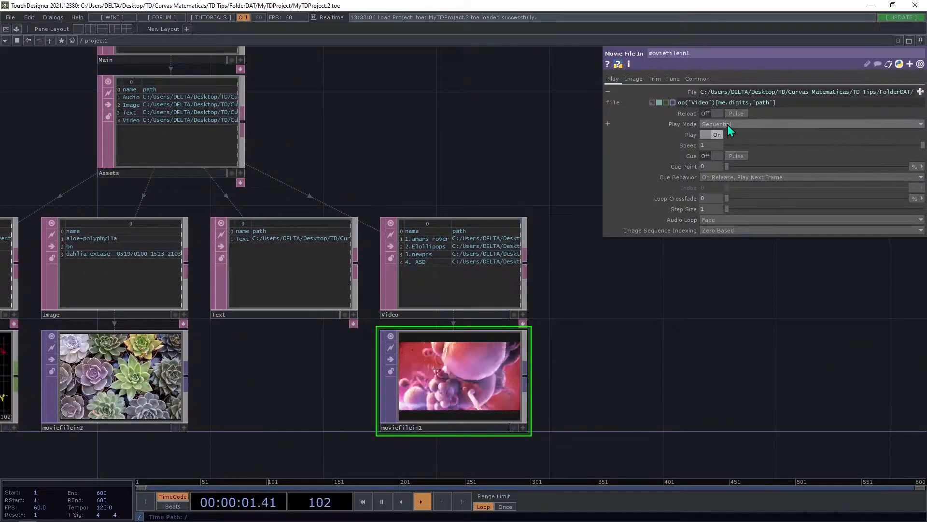
pyautogui.click(383, 316)
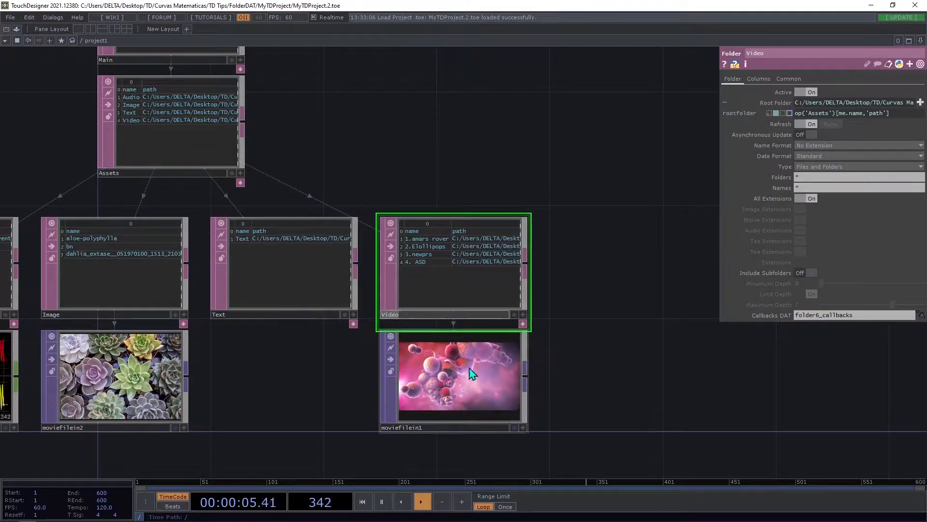
pyautogui.click(479, 390)
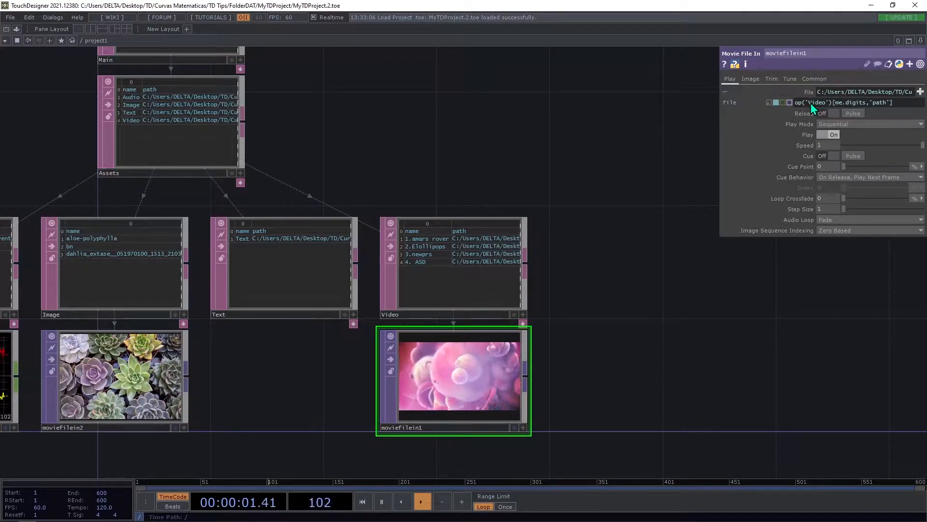
pyautogui.moveTo(811, 103); pyautogui.dragTo(825, 101)
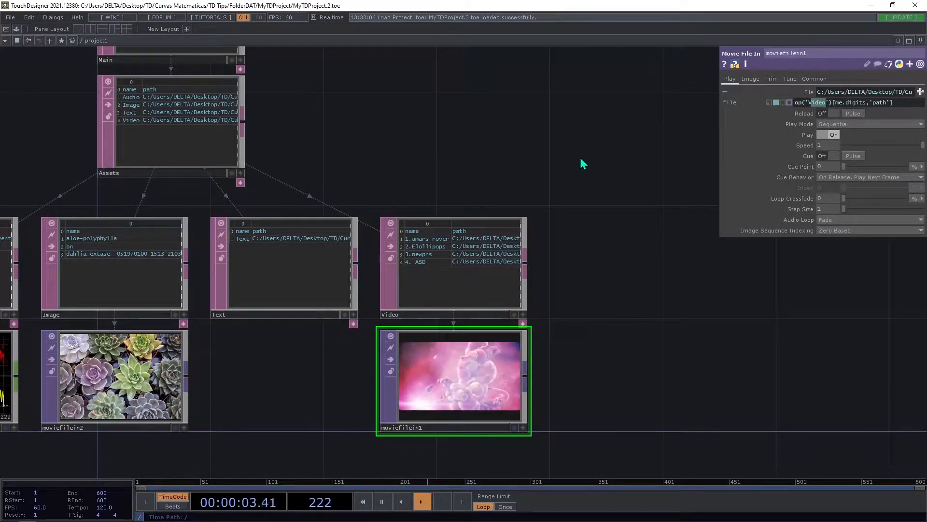
pyautogui.moveTo(720, 139); pyautogui.dragTo(621, 135)
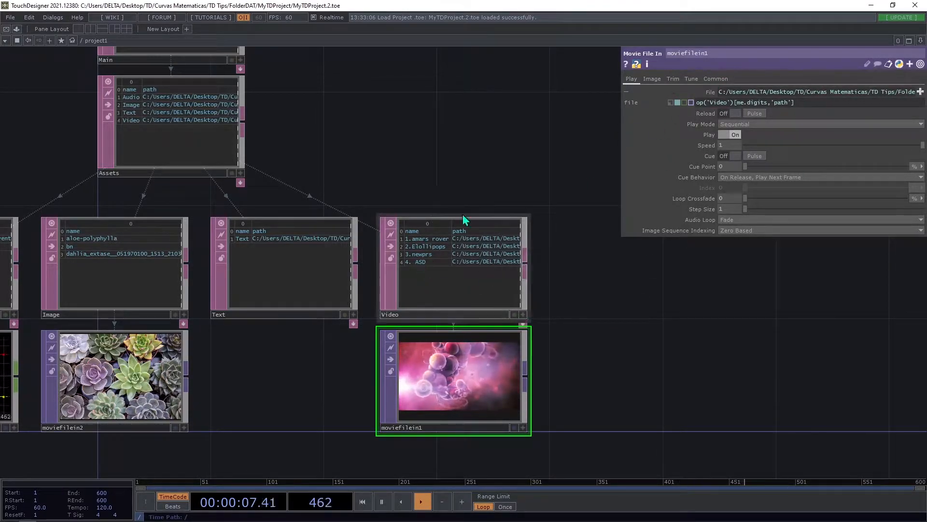
pyautogui.click(519, 217)
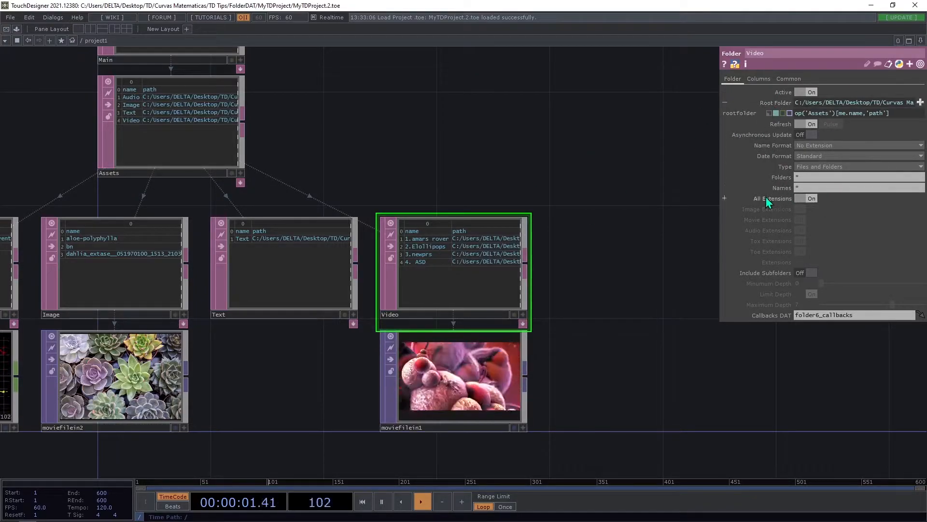
pyautogui.click(463, 370)
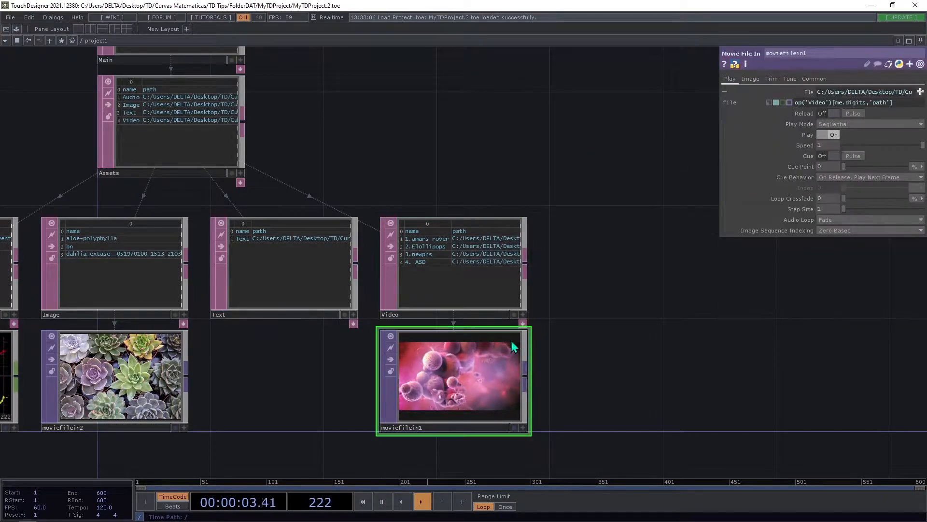
pyautogui.moveTo(629, 336); pyautogui.dragTo(533, 297)
pyautogui.scroll(-6, 571, 318)
pyautogui.scroll(-1, 533, 296)
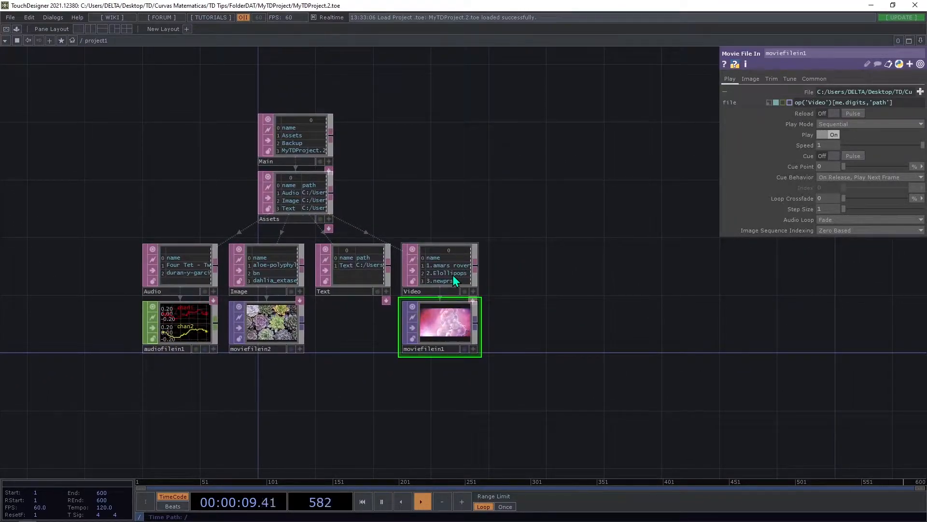
pyautogui.moveTo(487, 220); pyautogui.dragTo(358, 249)
pyautogui.press('Tab')
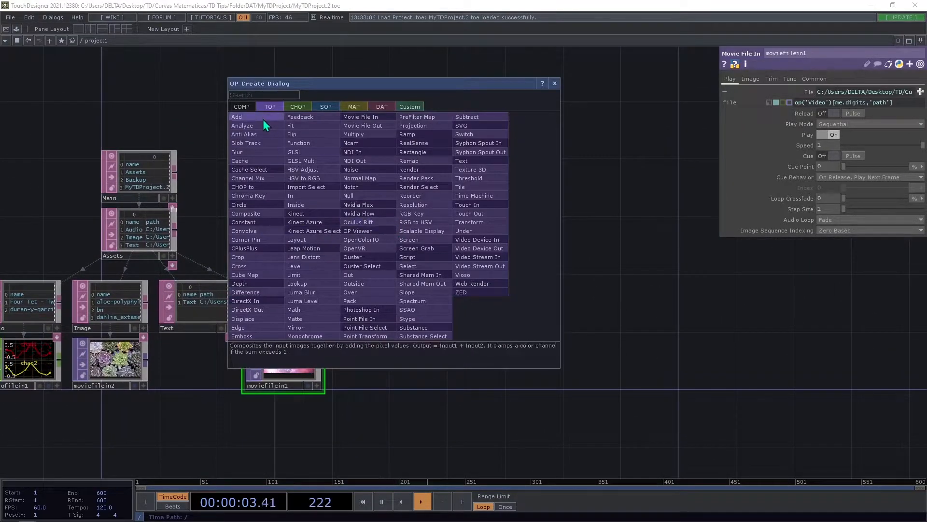
pyautogui.click(249, 107)
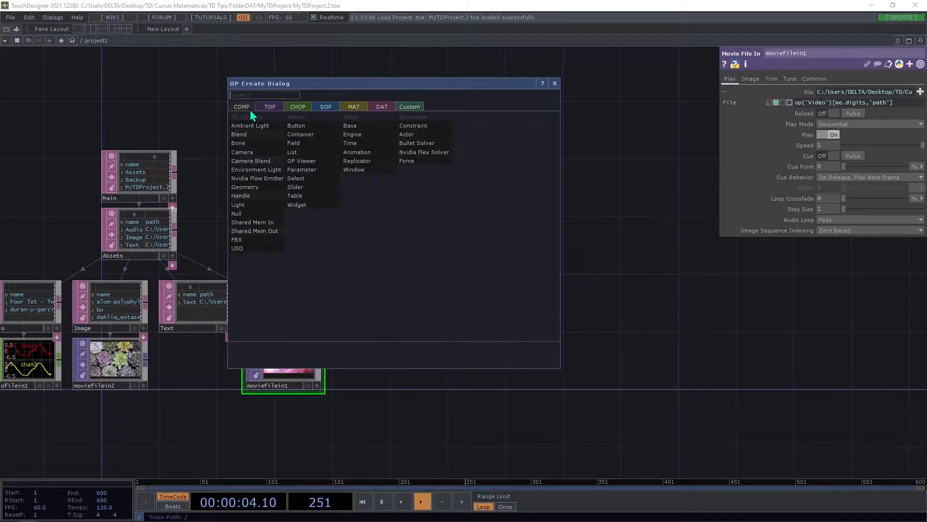
pyautogui.click(311, 135)
pyautogui.click(422, 237)
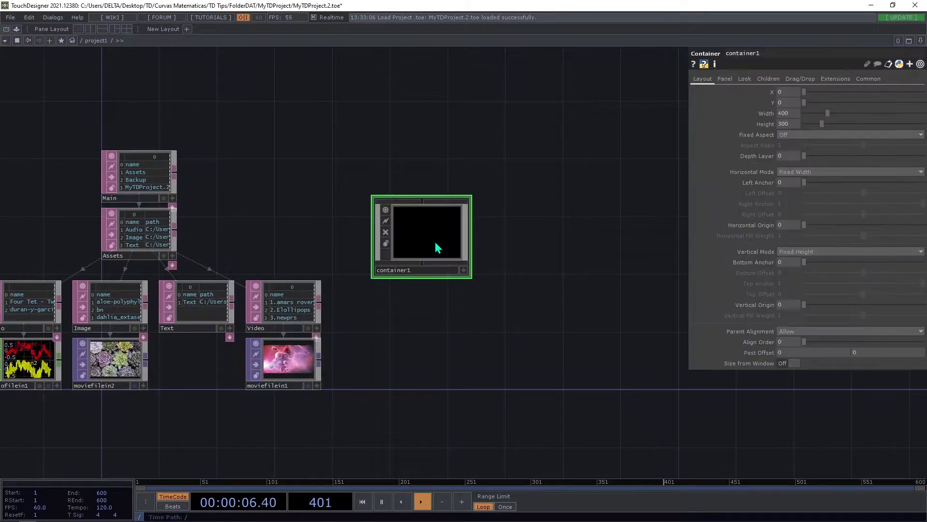
pyautogui.click(872, 79)
pyautogui.click(797, 103)
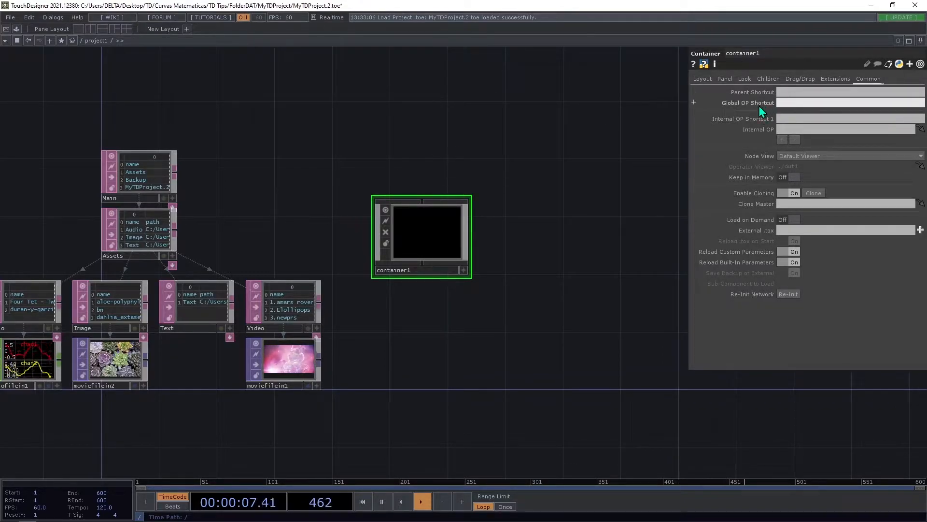
pyautogui.moveTo(423, 238); pyautogui.dragTo(468, 231)
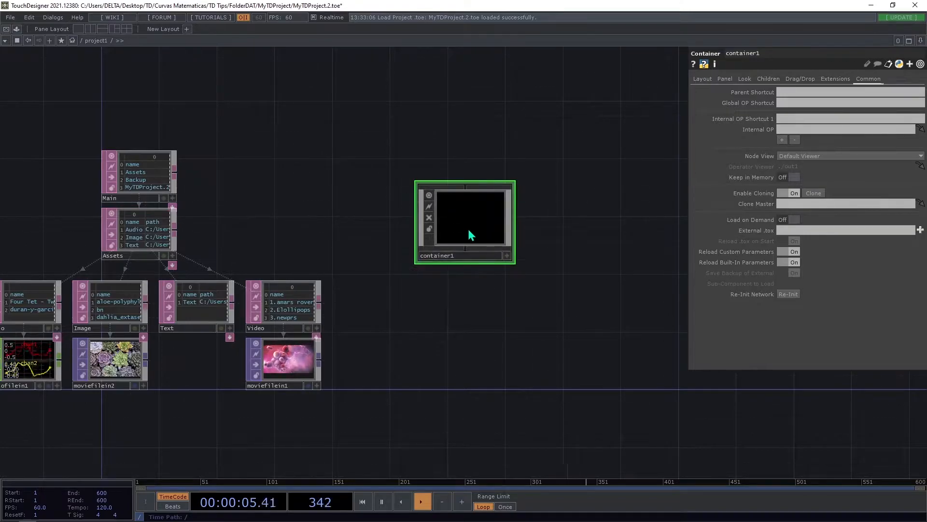
pyautogui.press('Delete')
pyautogui.press('h')
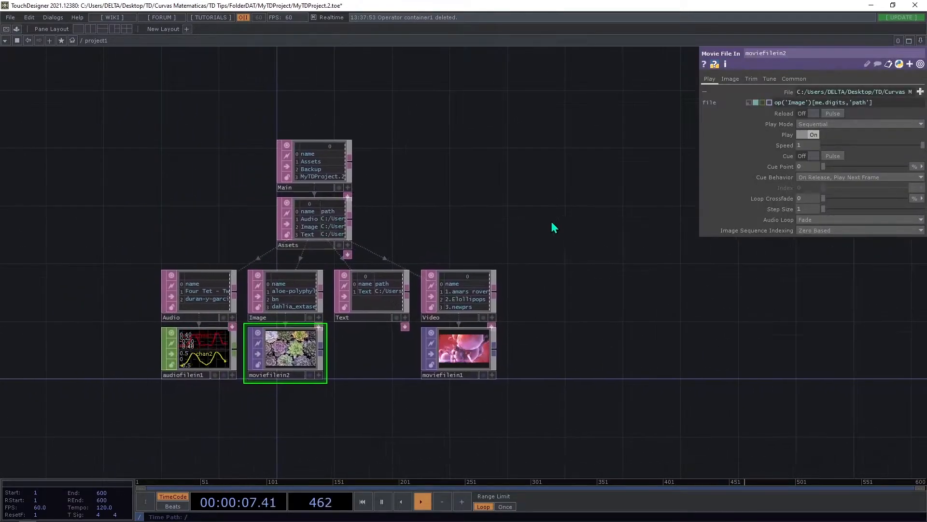
# Select all operators in the network and collapse them into a single Base component.
pyautogui.moveTo(680, 449); pyautogui.dragTo(578, 382)
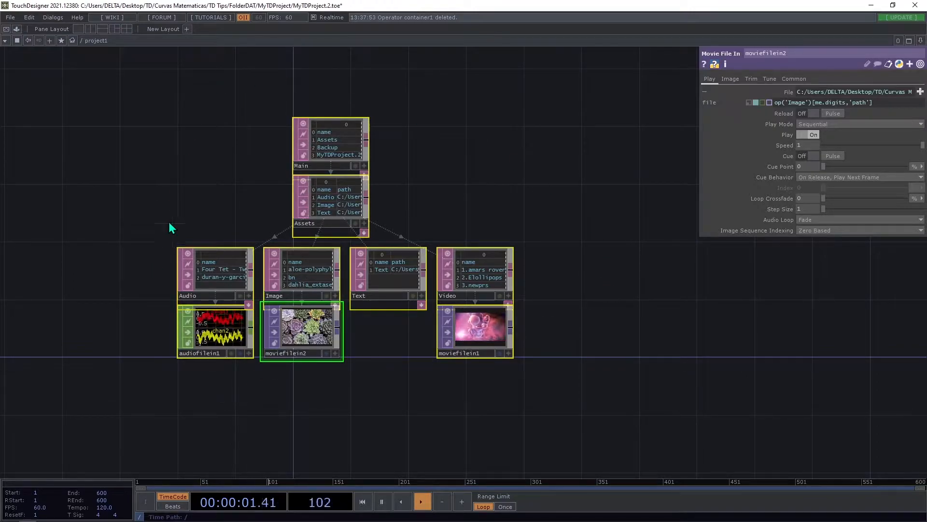
pyautogui.rightClick(390, 351)
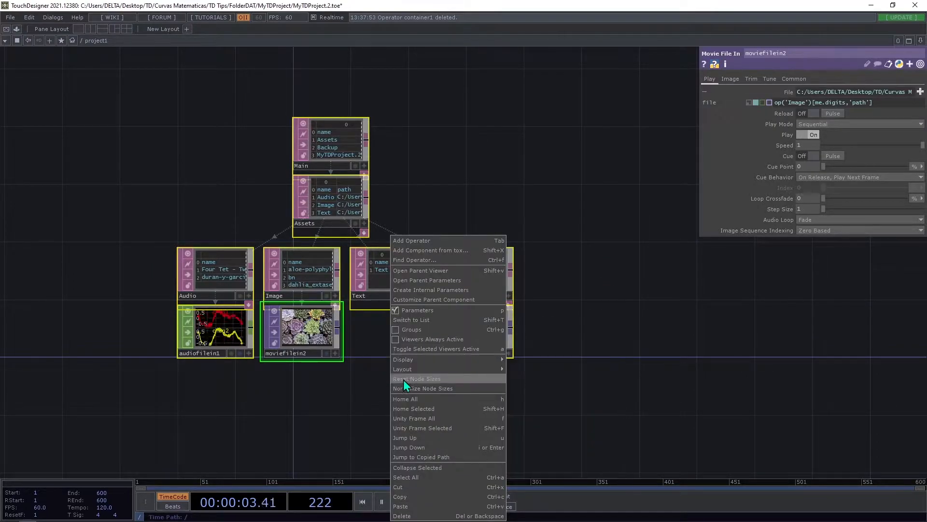
pyautogui.moveTo(122, 100); pyautogui.dragTo(555, 361)
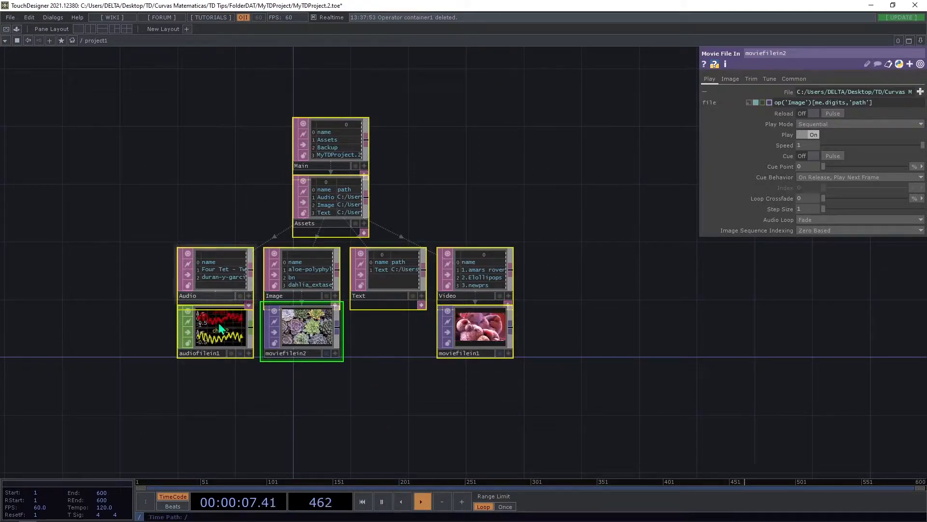
pyautogui.rightClick(357, 336)
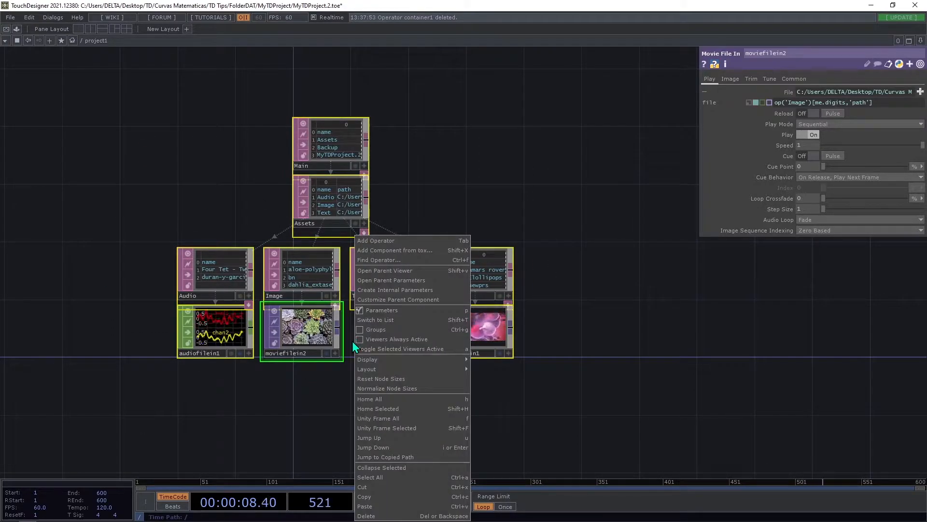
pyautogui.click(421, 467)
# Rename the new Base component as Python.
pyautogui.moveTo(329, 311); pyautogui.dragTo(322, 355)
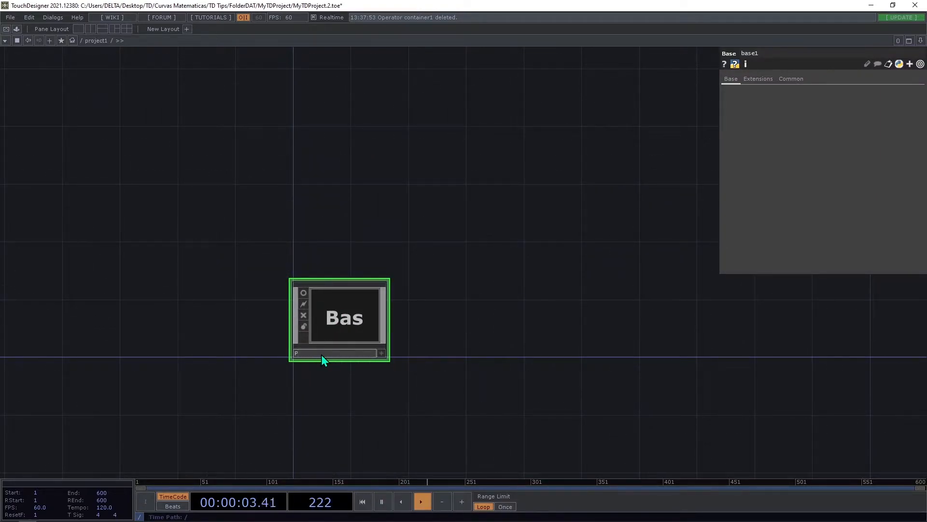
pyautogui.write('hon')
pyautogui.press('Return')
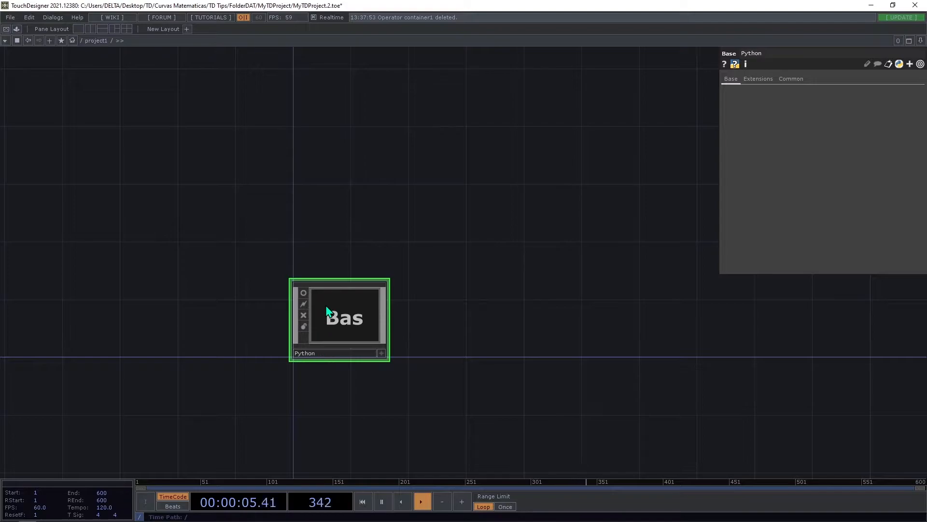
# Color the Python component magenta and move it higher in the network.
pyautogui.press('c')
pyautogui.click(25, 465)
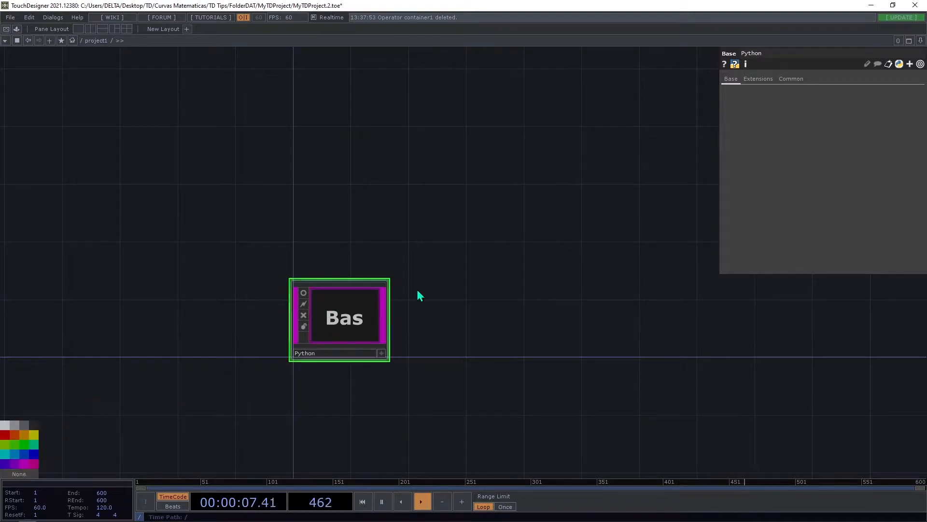
pyautogui.moveTo(351, 358); pyautogui.dragTo(350, 242)
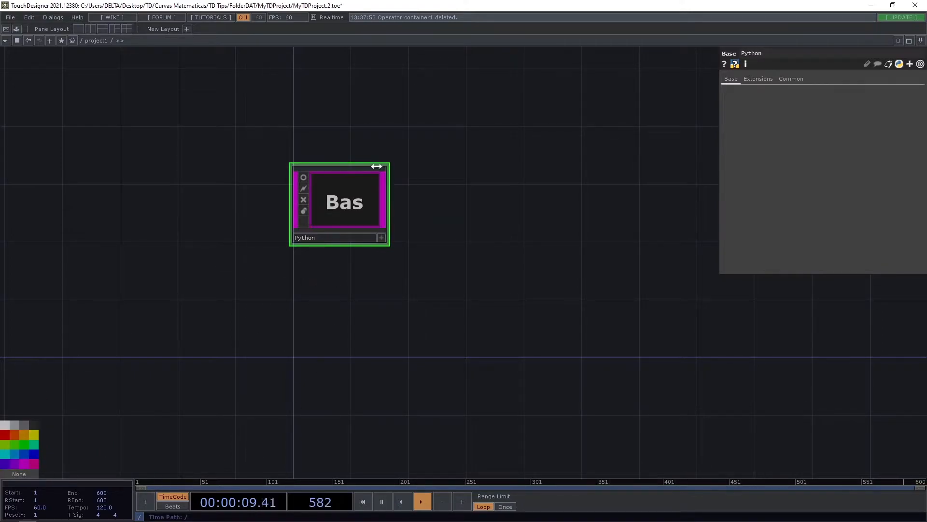
# Add a Container component directly below the Python component.
pyautogui.moveTo(369, 190); pyautogui.dragTo(369, 235)
pyautogui.moveTo(345, 267); pyautogui.dragTo(322, 211)
pyautogui.press('Tab')
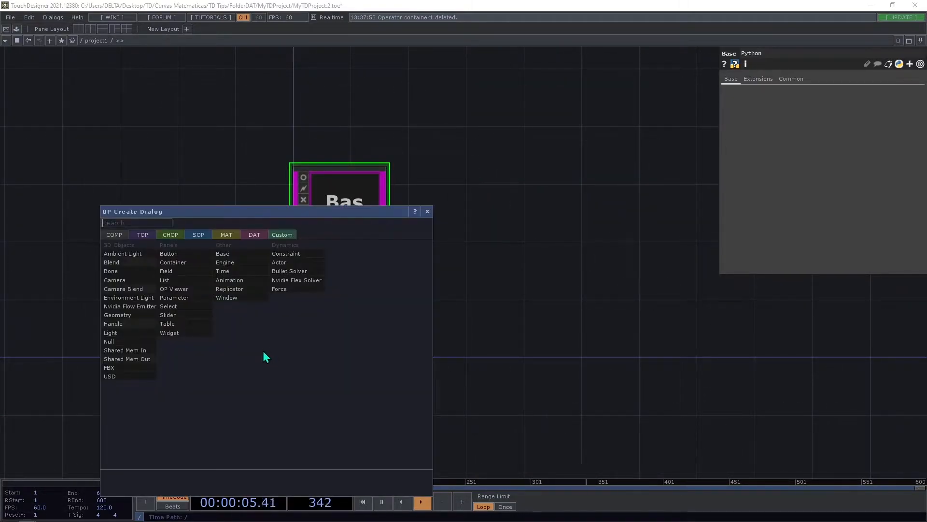
pyautogui.click(140, 268)
pyautogui.click(337, 328)
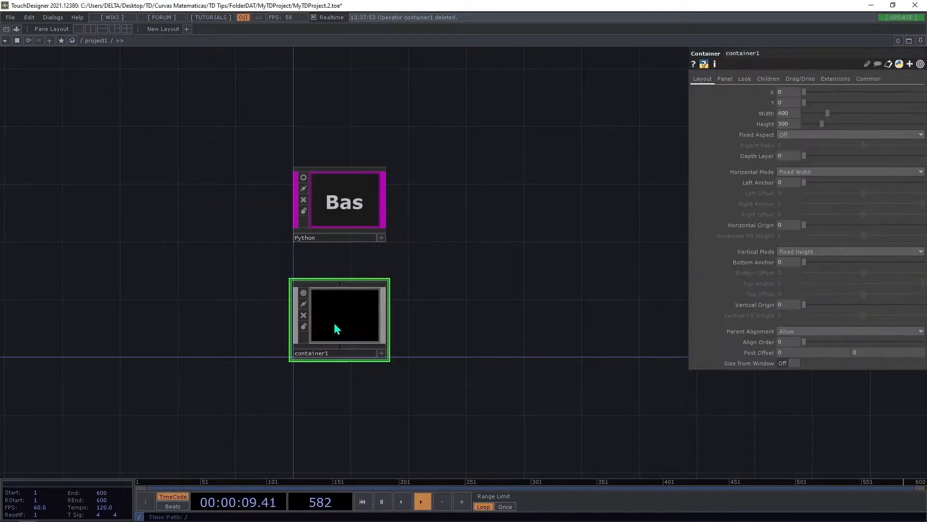
# Rename the new container as Video and color it cyan.
pyautogui.click(323, 353)
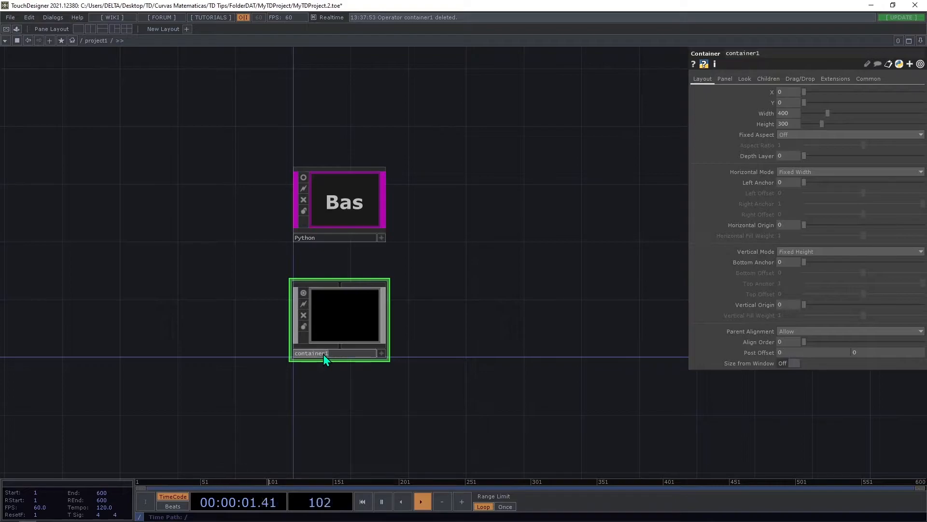
pyautogui.write('Video')
pyautogui.press('Return')
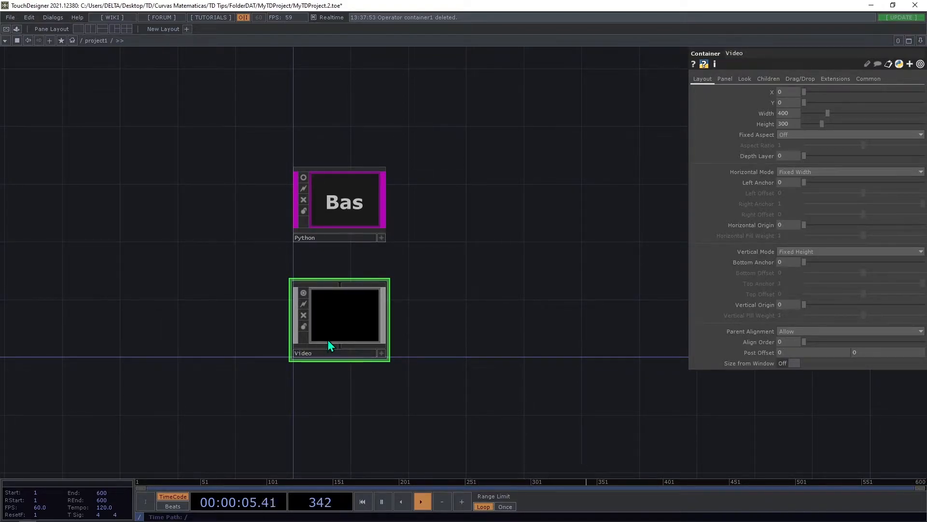
pyautogui.press('c')
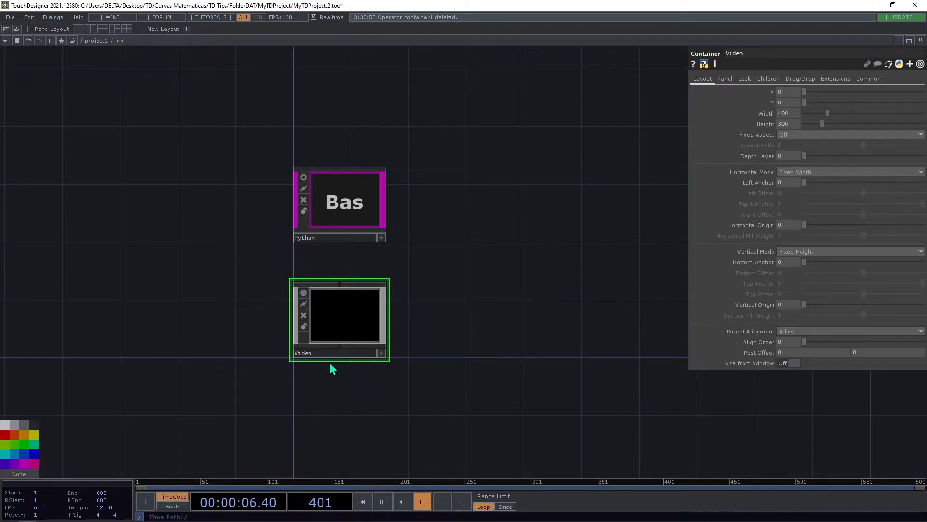
pyautogui.click(8, 455)
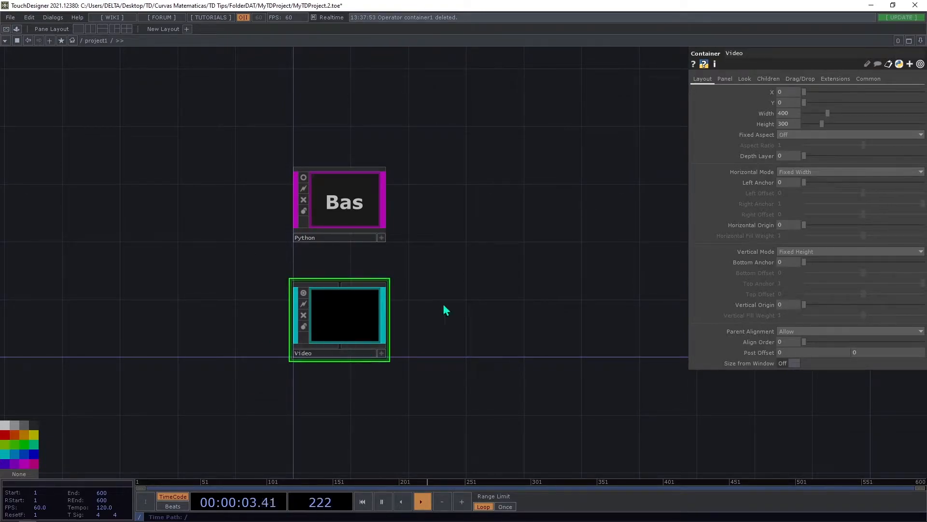
# Set the Python component's Global OP Shortcut to python.
pyautogui.click(869, 78)
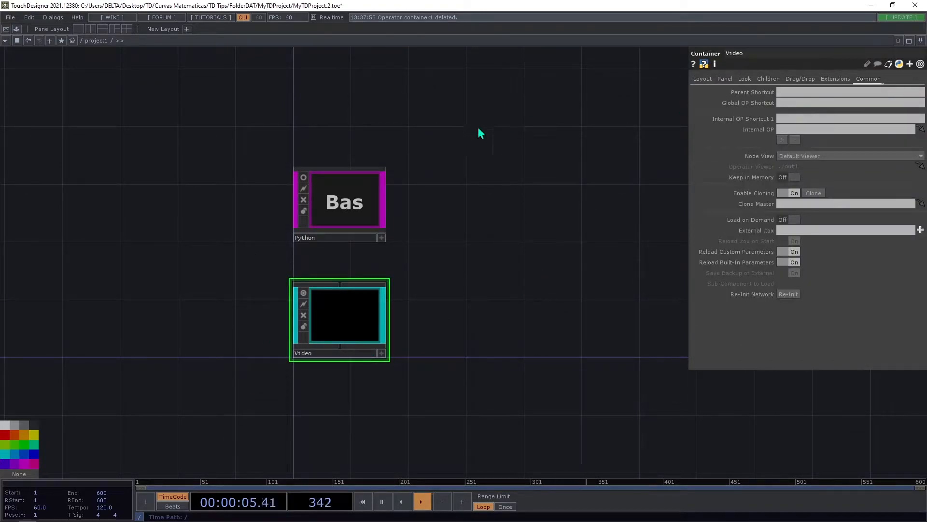
pyautogui.click(354, 199)
pyautogui.click(769, 79)
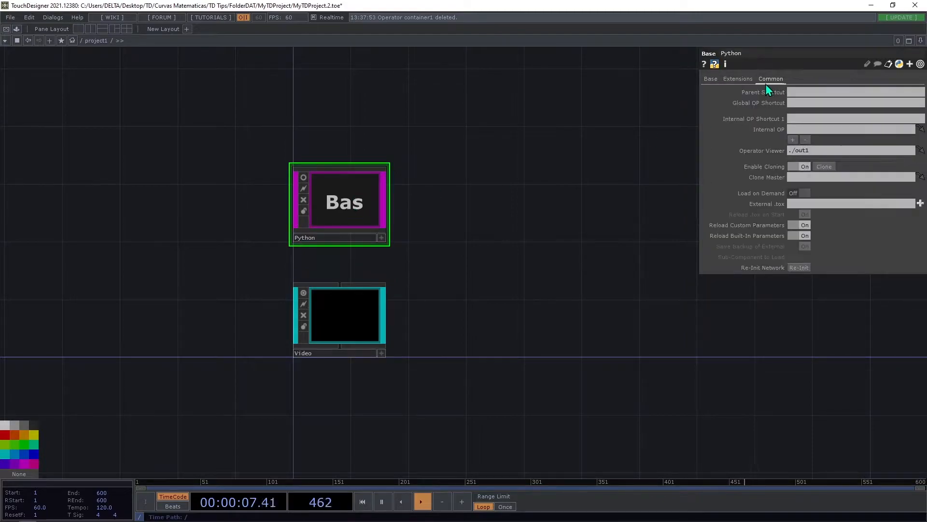
pyautogui.click(812, 103)
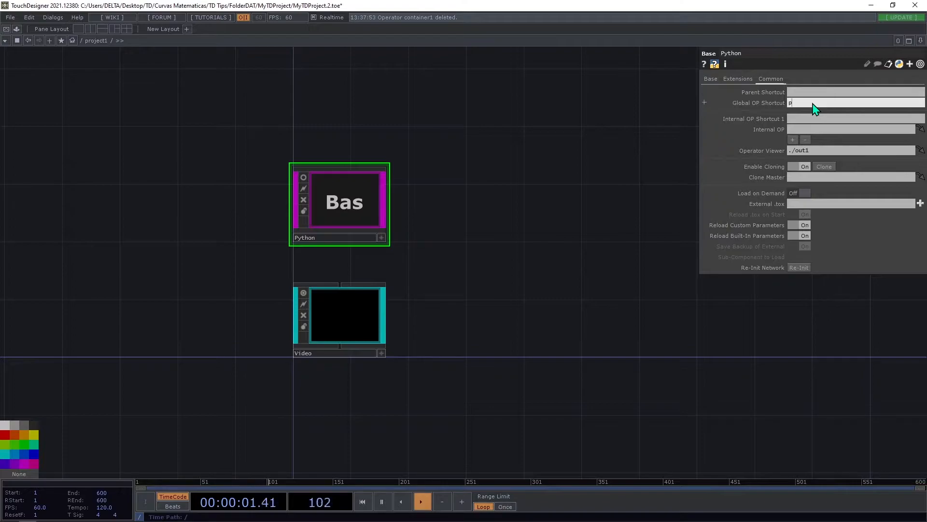
pyautogui.write('python')
pyautogui.press('Return')
# Set the Video container's Global OP Shortcut to video.
pyautogui.click(348, 316)
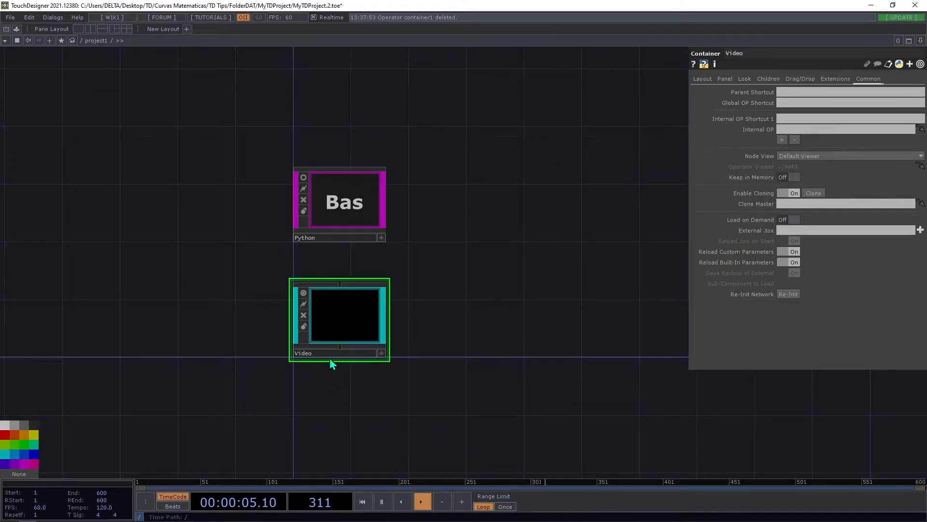
pyautogui.click(298, 353)
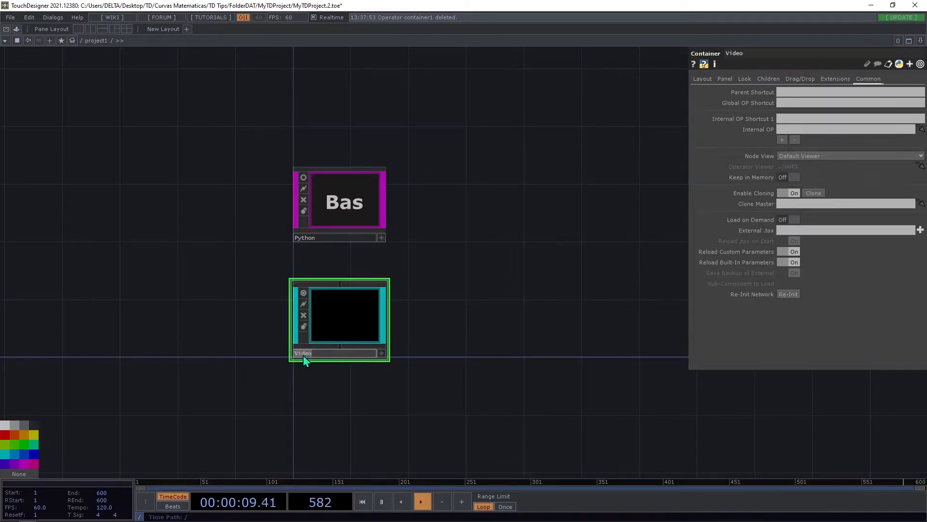
pyautogui.click(802, 103)
pyautogui.write('video')
pyautogui.press('Return')
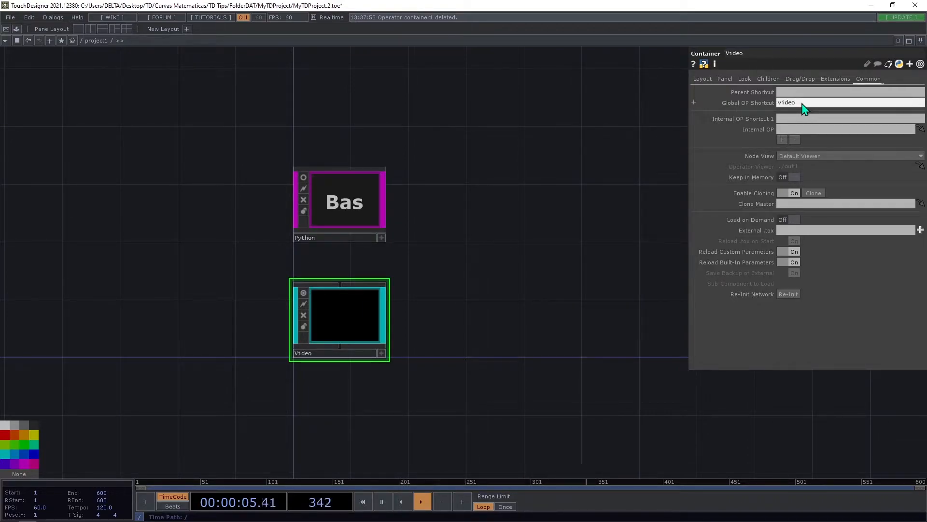
# Duplicate the Video container below the original and check the Global OP Shortcut of both containers.
pyautogui.moveTo(501, 290); pyautogui.dragTo(438, 249)
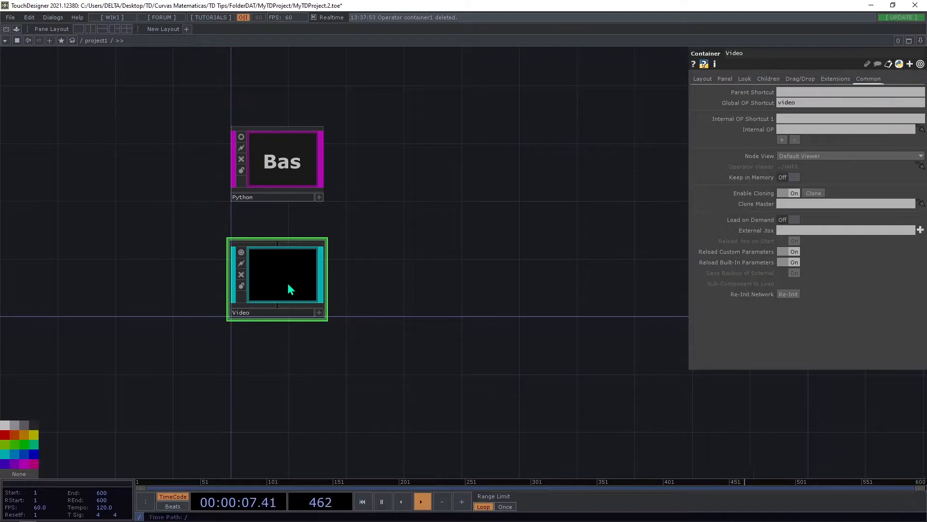
pyautogui.hotkey('ctrl', 'v')
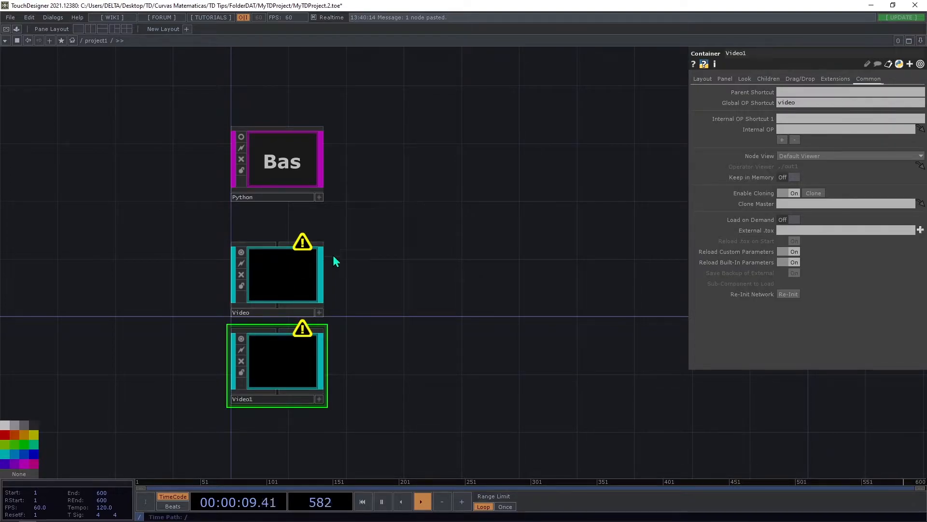
pyautogui.middleClick(296, 273)
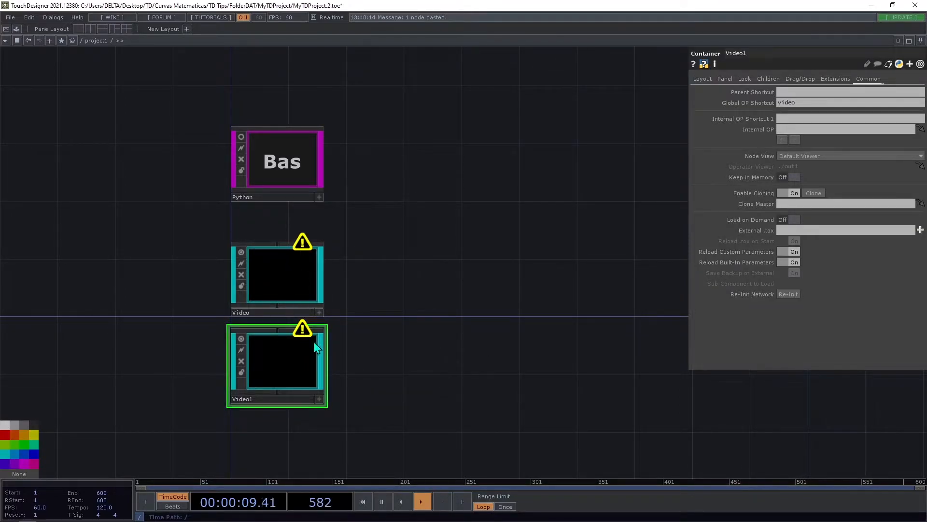
pyautogui.click(241, 264)
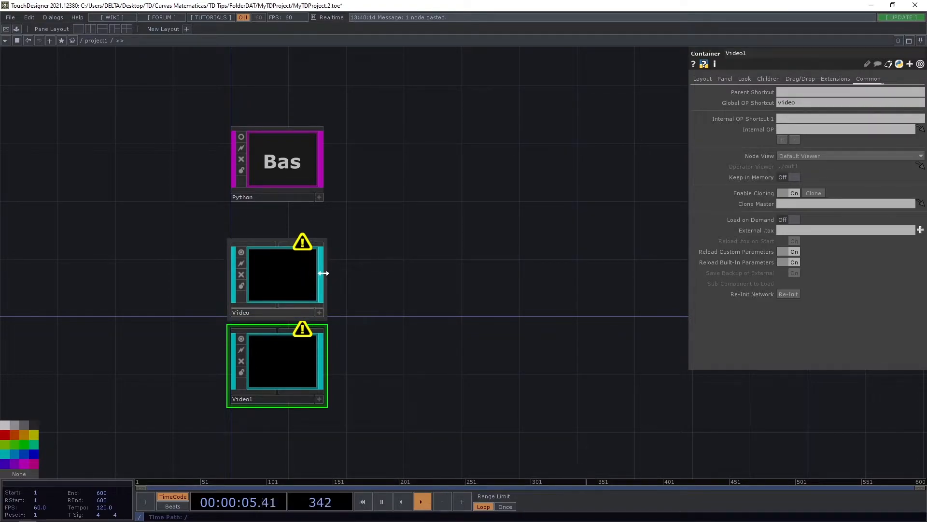
pyautogui.click(308, 296)
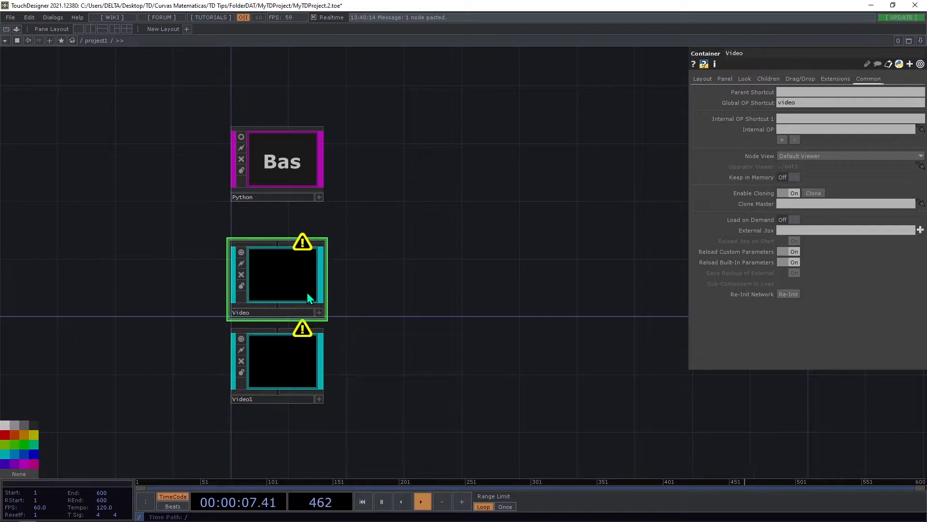
pyautogui.click(303, 375)
pyautogui.click(271, 283)
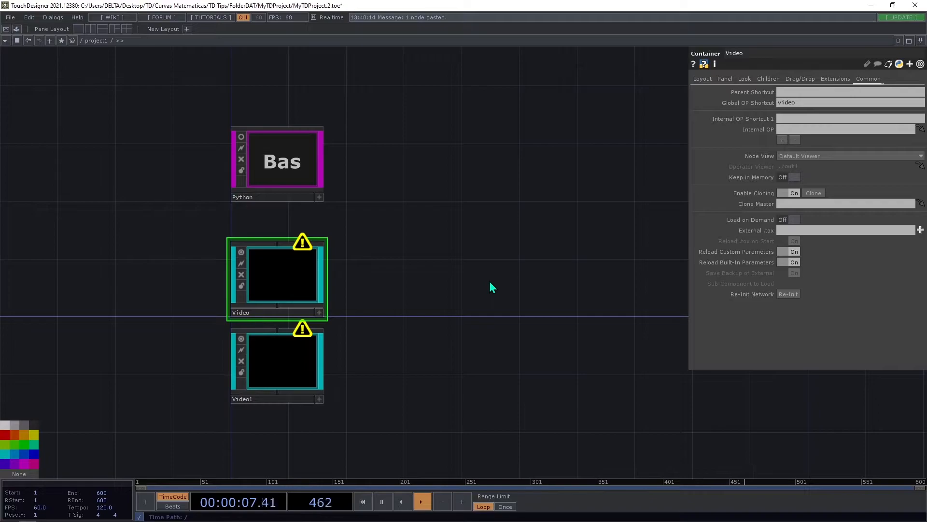
# Color the duplicated container yellow and place it beside the Video container.
pyautogui.click(283, 372)
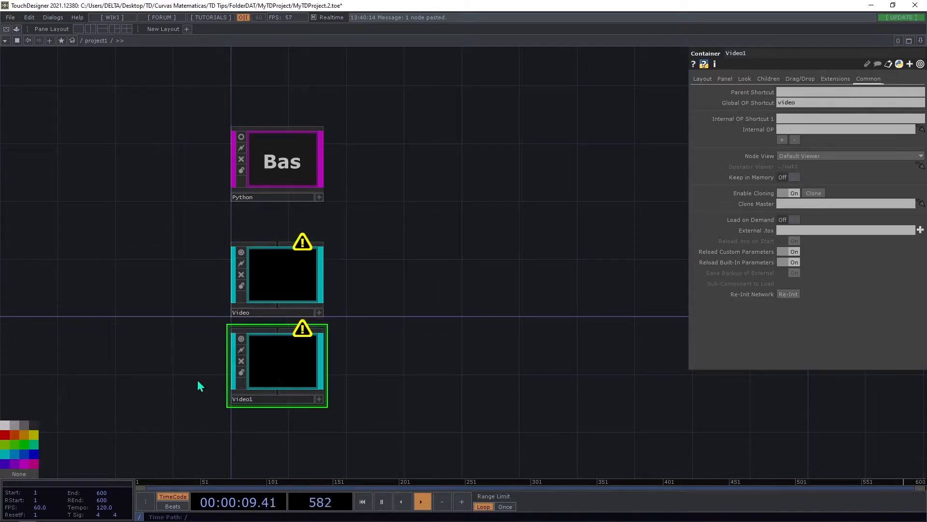
pyautogui.click(36, 437)
pyautogui.moveTo(286, 357); pyautogui.dragTo(389, 284)
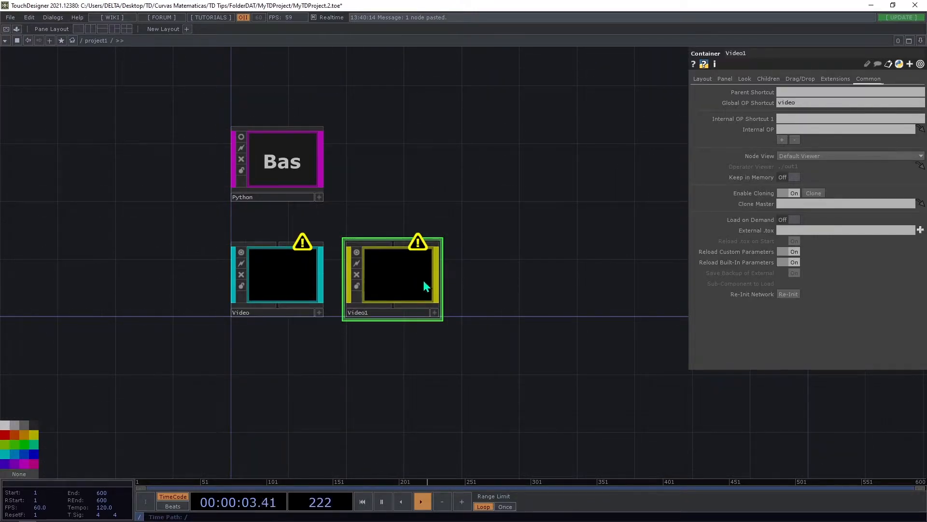
# Rename the yellow container as Audio.
pyautogui.click(394, 314)
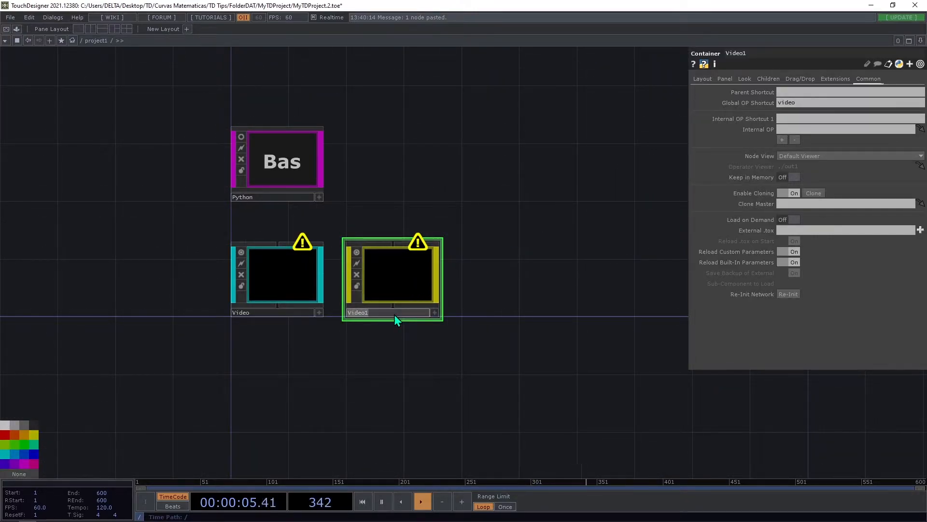
pyautogui.write('C')
pyautogui.press('BackSpace')
pyautogui.write('Audio')
pyautogui.press('Return')
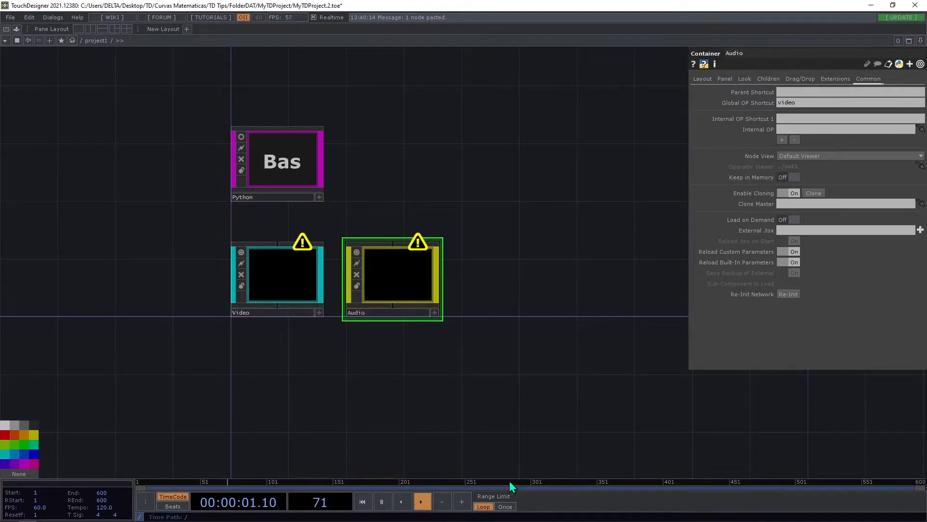
# Set the Audio container's Global OP Shortcut to audio.
pyautogui.click(828, 102)
pyautogui.press('BackSpace')
pyautogui.write('A')
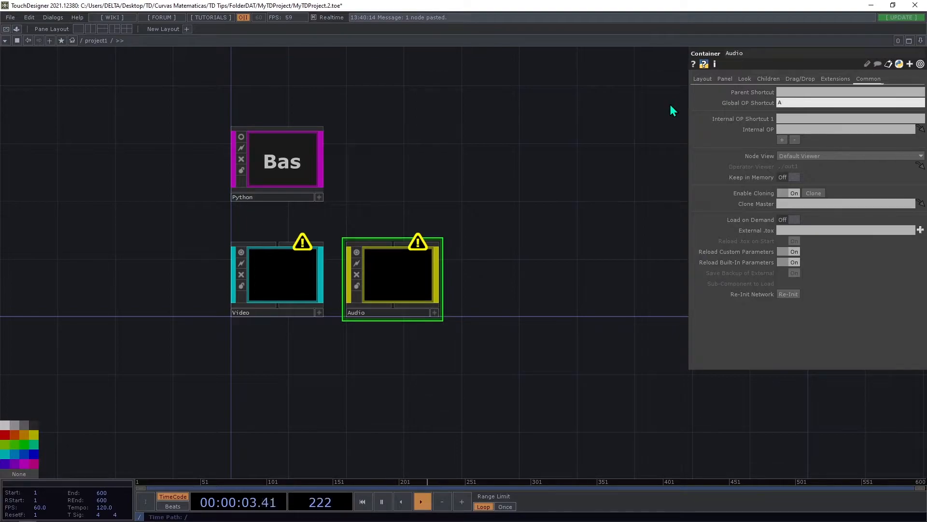
pyautogui.write('udio')
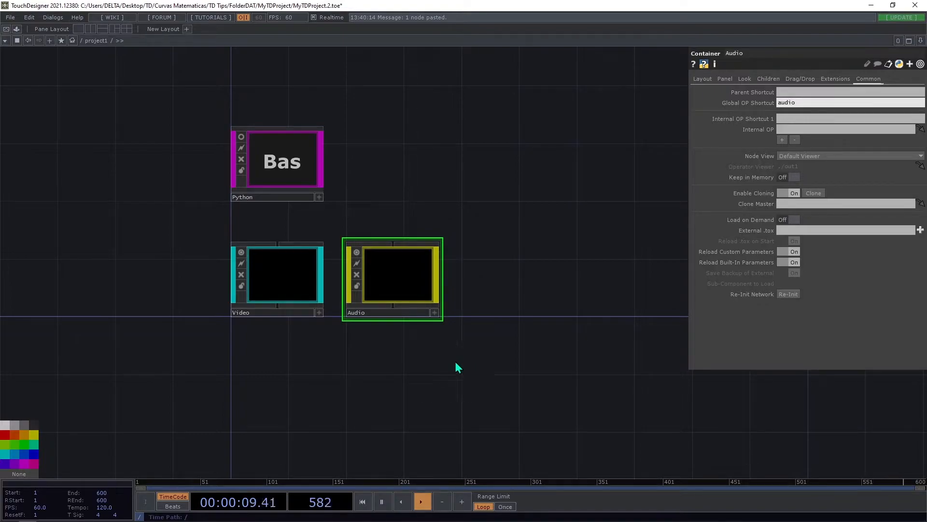
# Split the workspace into two side-by-side panes and make the new one a network editor.
pyautogui.moveTo(346, 375); pyautogui.dragTo(282, 418)
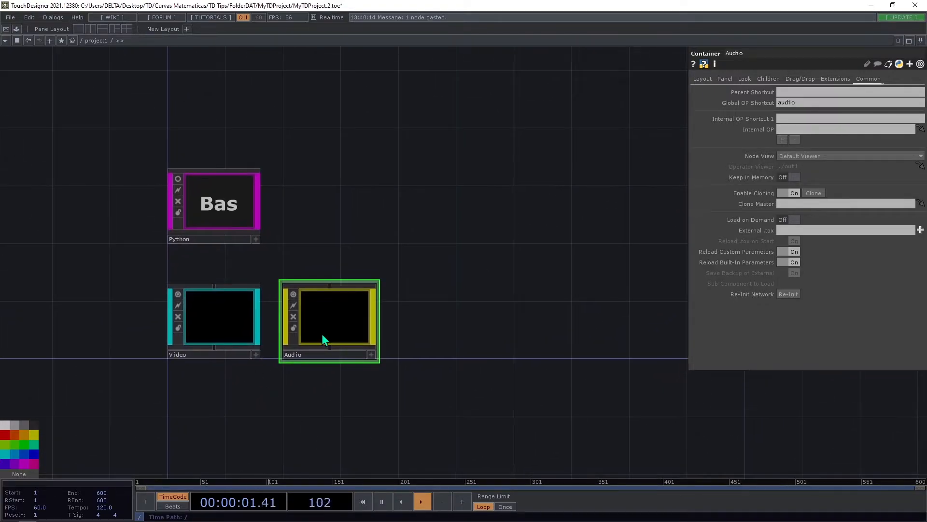
pyautogui.click(921, 41)
pyautogui.click(894, 60)
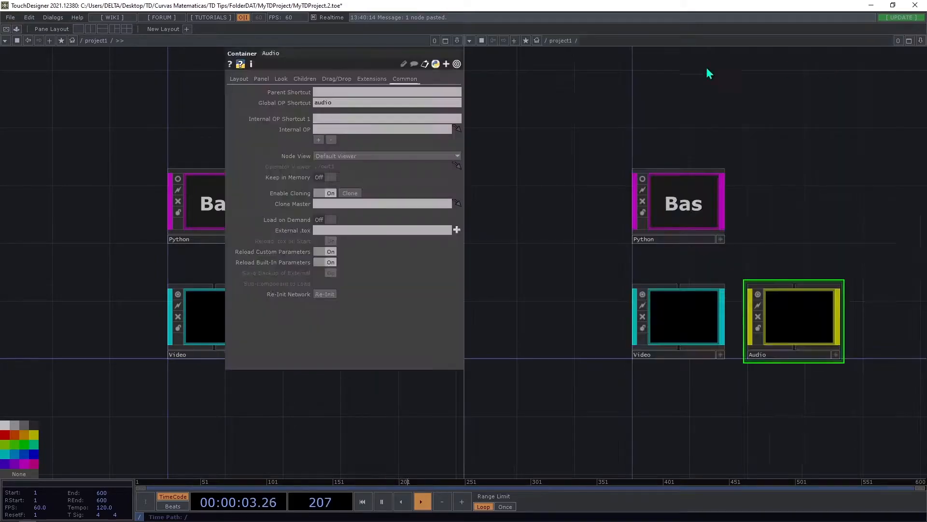
pyautogui.click(470, 40)
pyautogui.click(487, 51)
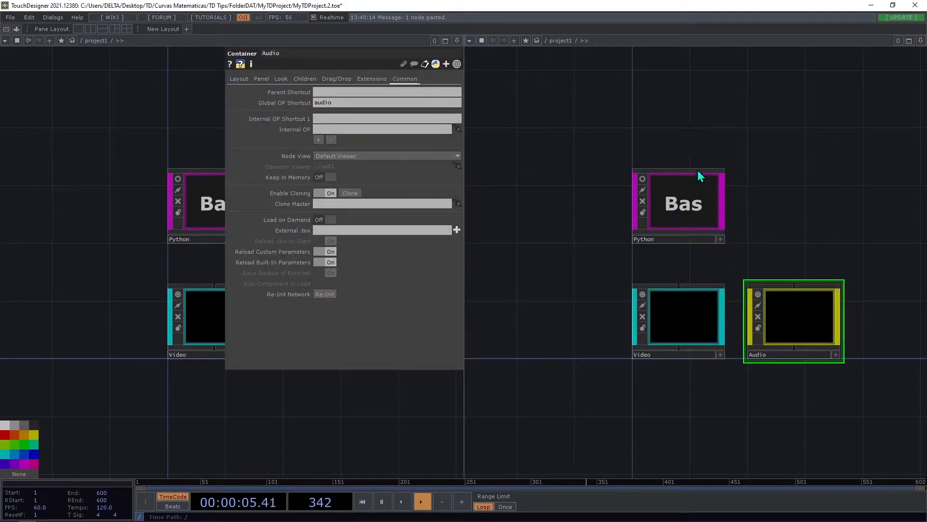
# Open the Python component's internal network in the second pane.
pyautogui.doubleClick(697, 195)
pyautogui.moveTo(554, 236); pyautogui.dragTo(482, 183)
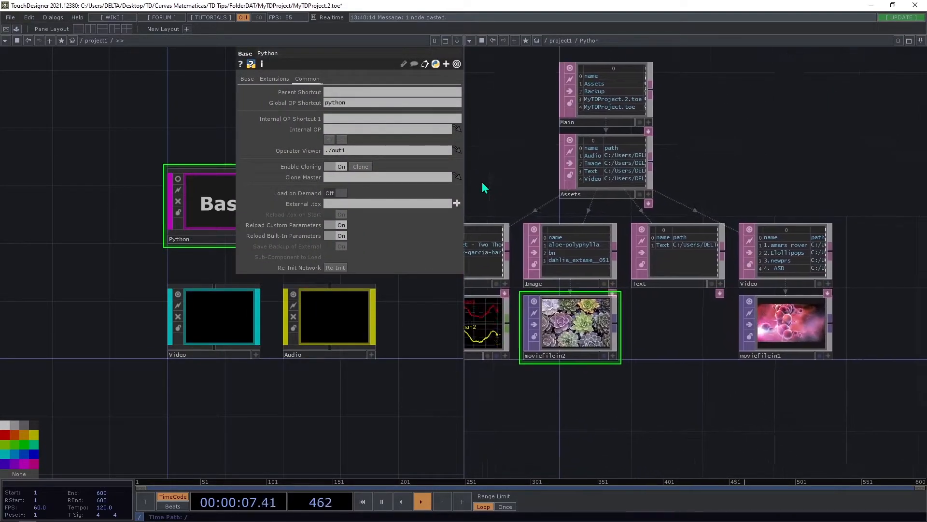
pyautogui.moveTo(500, 148); pyautogui.dragTo(577, 185)
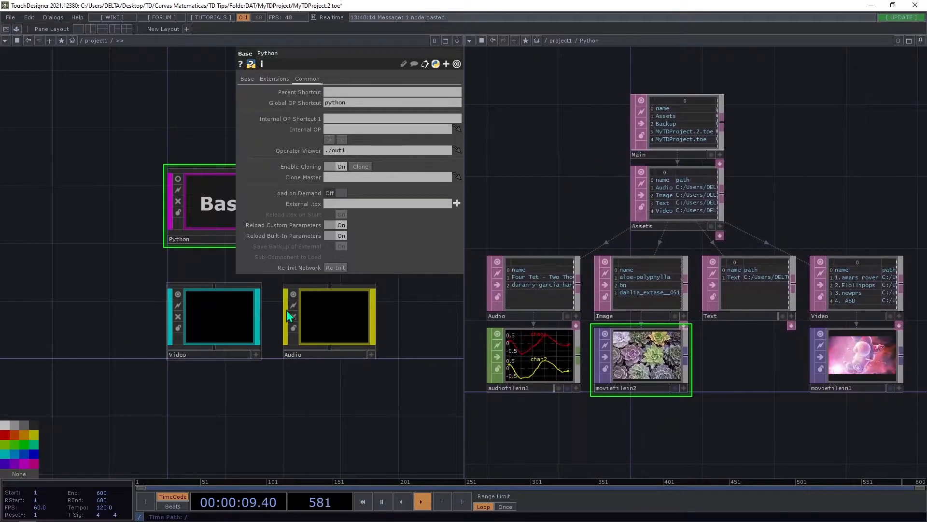
# Hide the parameters in the pane showing the project1 network and maximize that pane.
pyautogui.moveTo(439, 343); pyautogui.dragTo(315, 384)
pyautogui.moveTo(240, 268); pyautogui.dragTo(241, 323)
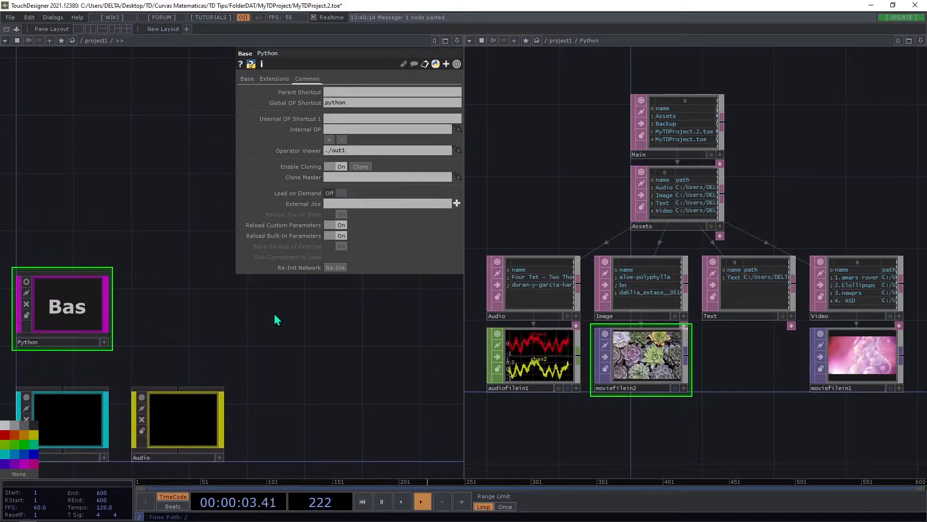
pyautogui.press('p')
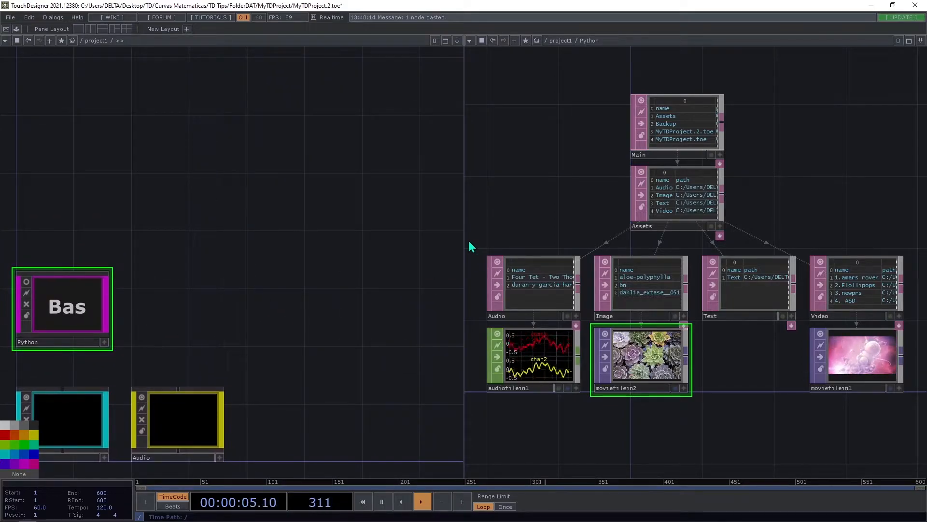
pyautogui.click(445, 41)
# Add a Text DAT beside the Python component, above the Audio container.
pyautogui.scroll(4, 248, 227)
pyautogui.press('Tab')
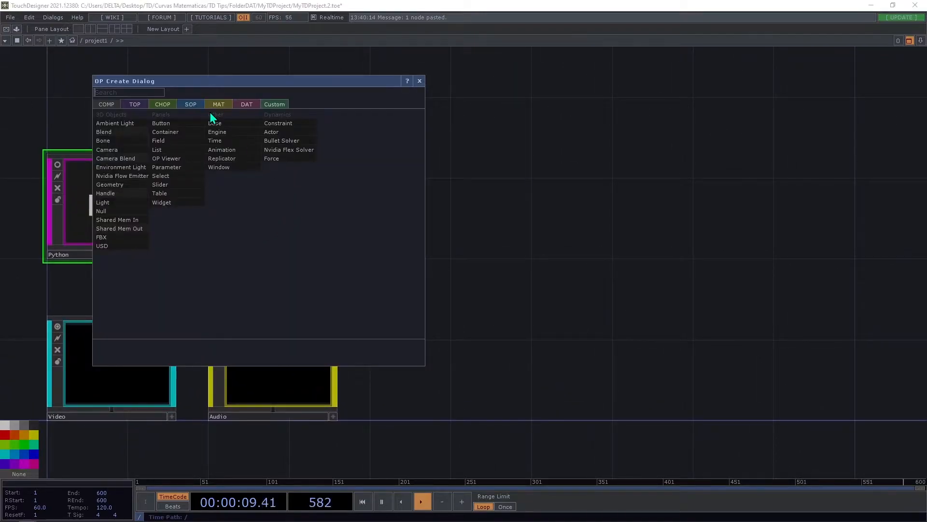
pyautogui.click(141, 105)
pyautogui.click(255, 104)
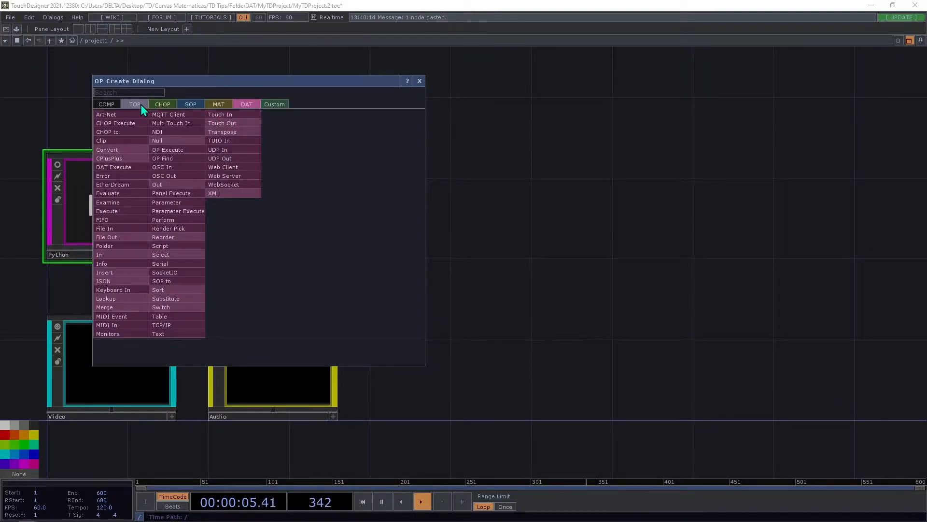
pyautogui.write('te')
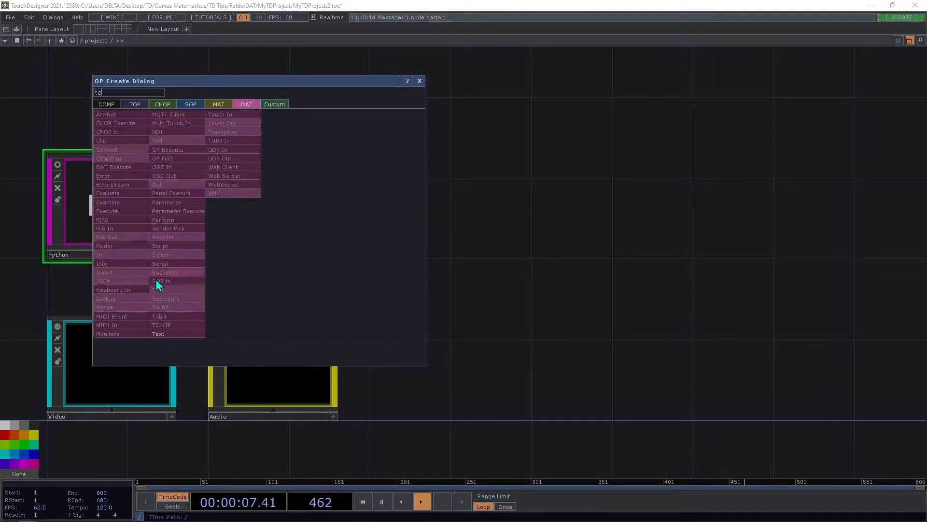
pyautogui.click(178, 335)
pyautogui.click(277, 205)
pyautogui.moveTo(278, 205); pyautogui.dragTo(258, 208)
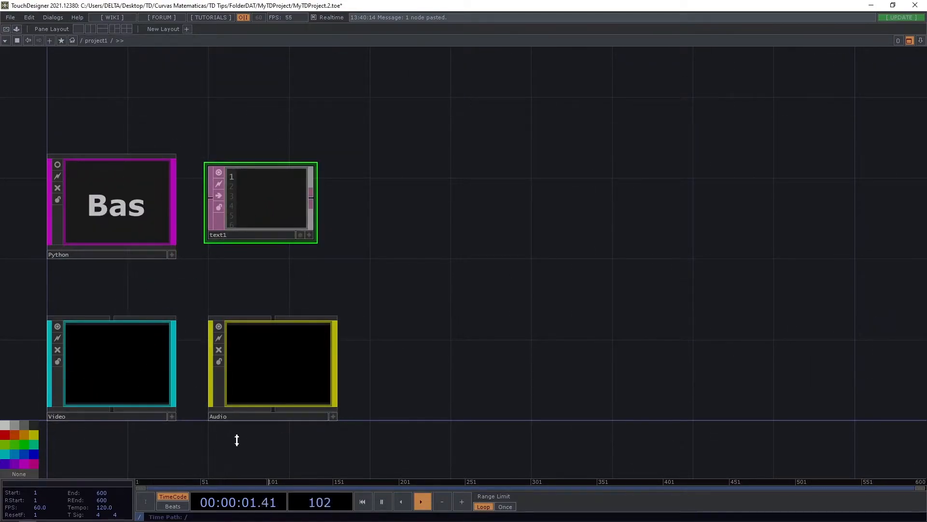
# Enter the heading "Access Component Parameters" on the first line of the Text DAT beside the Python component.
pyautogui.moveTo(407, 252); pyautogui.dragTo(479, 275)
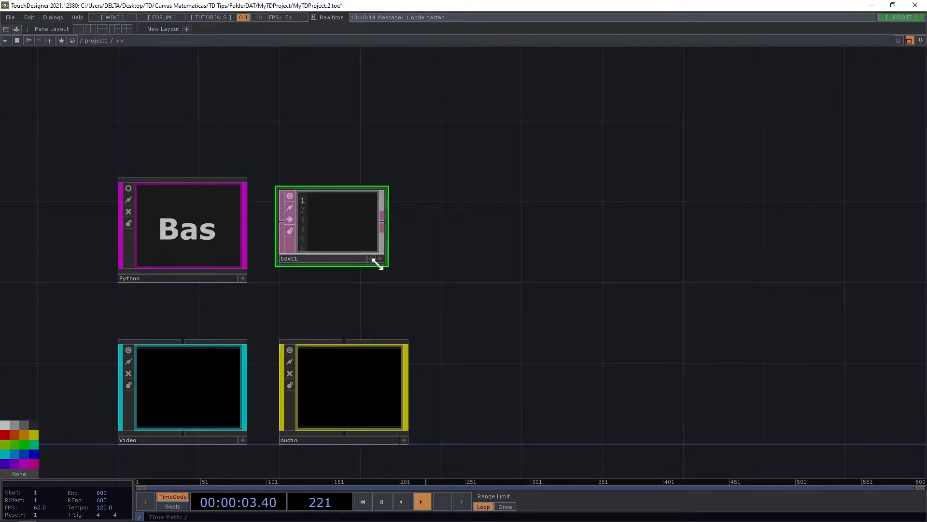
pyautogui.scroll(5, 375, 260)
pyautogui.click(417, 304)
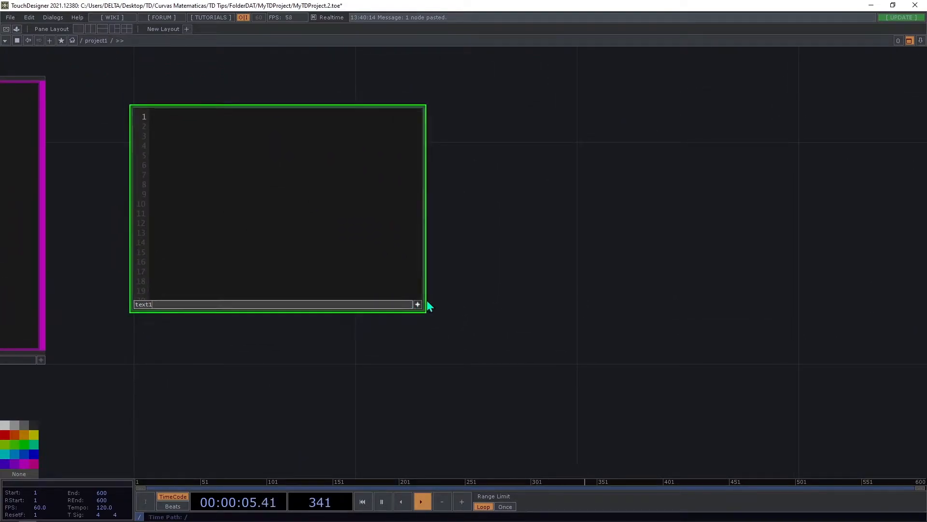
pyautogui.moveTo(431, 317); pyautogui.dragTo(604, 349)
pyautogui.click(382, 180)
pyautogui.write('Acc')
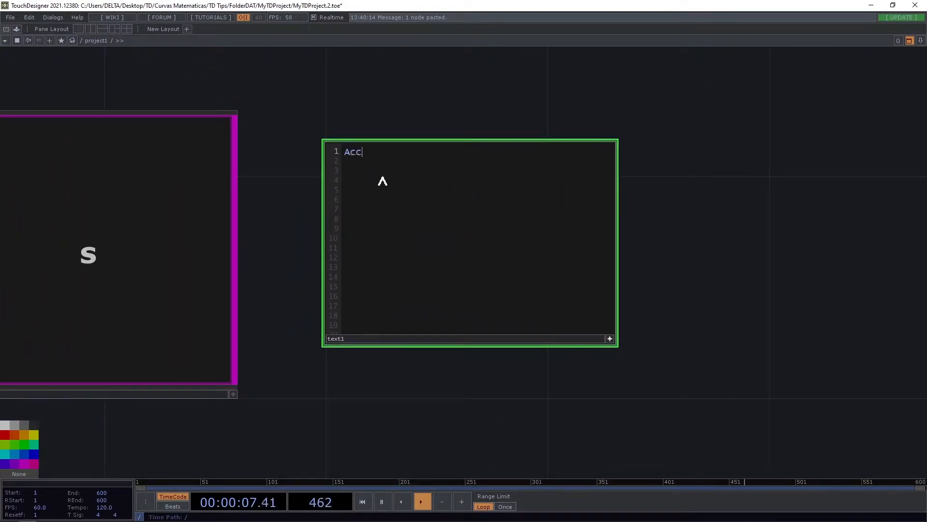
pyautogui.write('ess Componen')
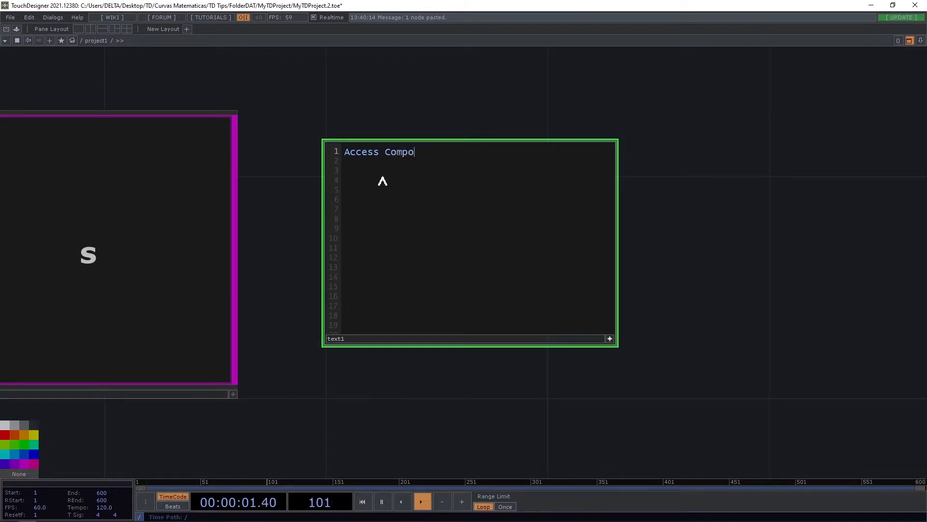
pyautogui.press('BackSpace')
pyautogui.write('nt Parametes')
pyautogui.press('BackSpace')
pyautogui.press('BackSpace')
pyautogui.write('ers')
# Add the lines "op. + shortcut + parameter" and "Access componet operator parameters" below the heading, separated by blank lines.
pyautogui.press('Return')
pyautogui.write('op')
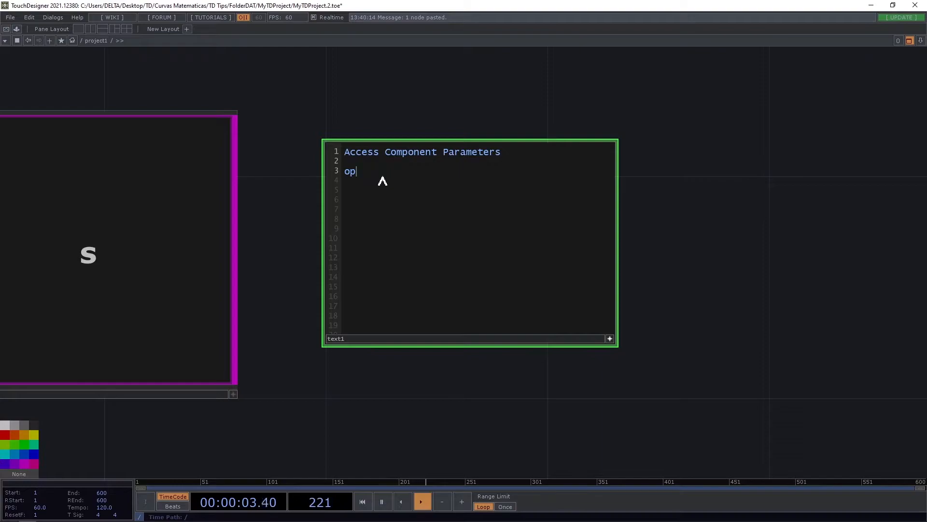
pyautogui.write('. + shortcut + parameter')
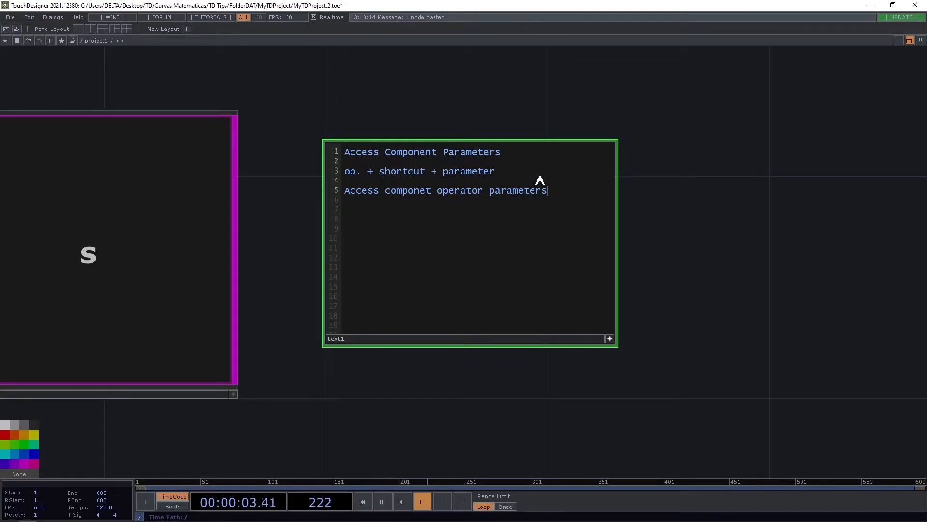
# Copy the line "op. + shortcut + parameter" to line 7, below the component operator parameters heading.
pyautogui.moveTo(540, 177); pyautogui.dragTo(330, 172)
pyautogui.click(380, 212)
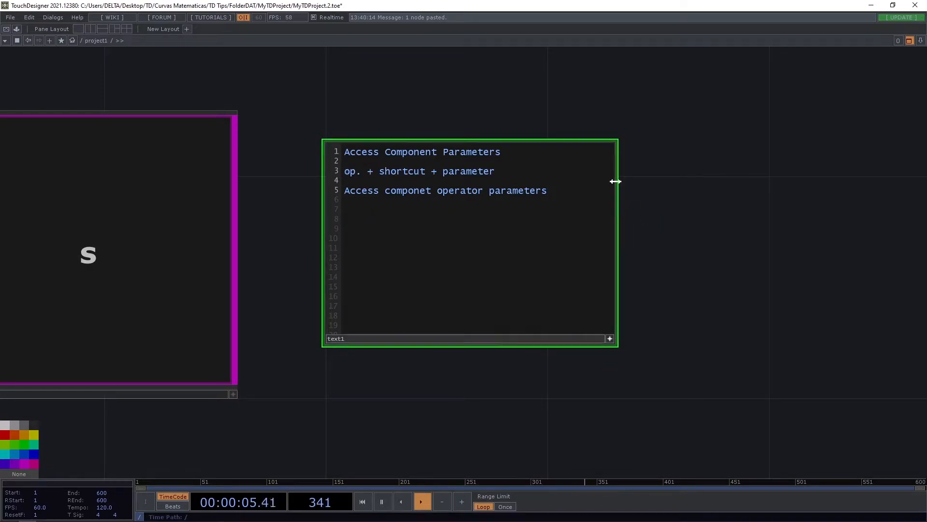
pyautogui.press('Return')
pyautogui.write("op('Video')[me.digits,'path']")
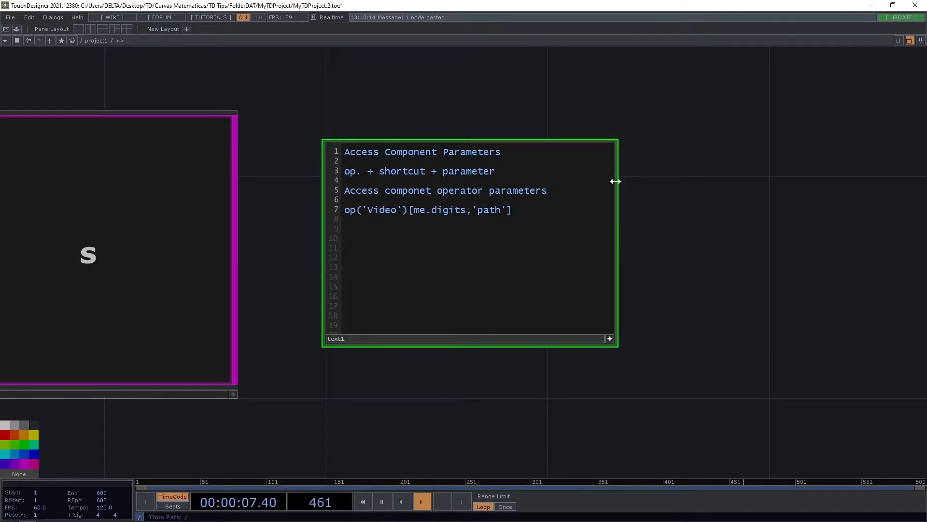
pyautogui.hotkey('ctrl', 'z')
pyautogui.moveTo(494, 172); pyautogui.dragTo(345, 174)
pyautogui.hotkey('ctrl', 'c')
pyautogui.click(406, 230)
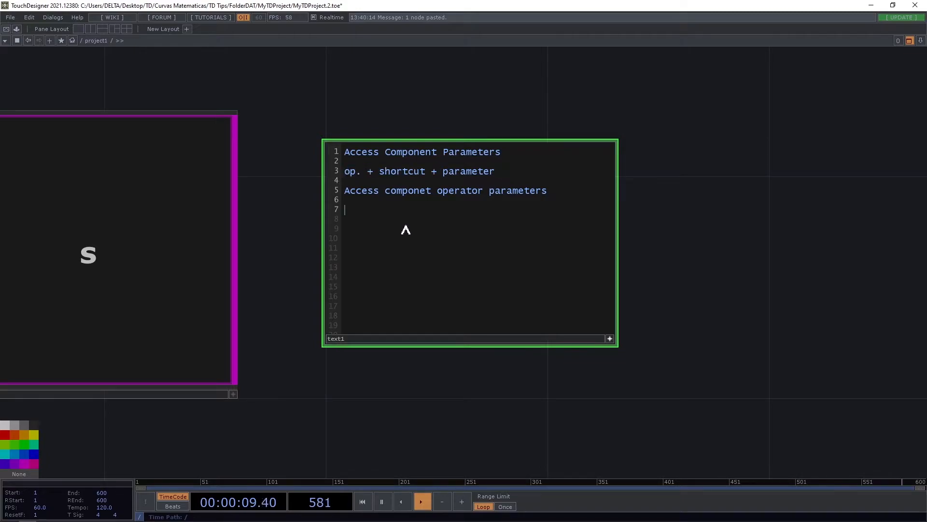
pyautogui.write('v')
pyautogui.hotkey('ctrl', 'v')
pyautogui.keyDown('shift'); pyautogui.click(344, 213); pyautogui.keyUp('shift')
pyautogui.hotkey('ctrl', 'v')
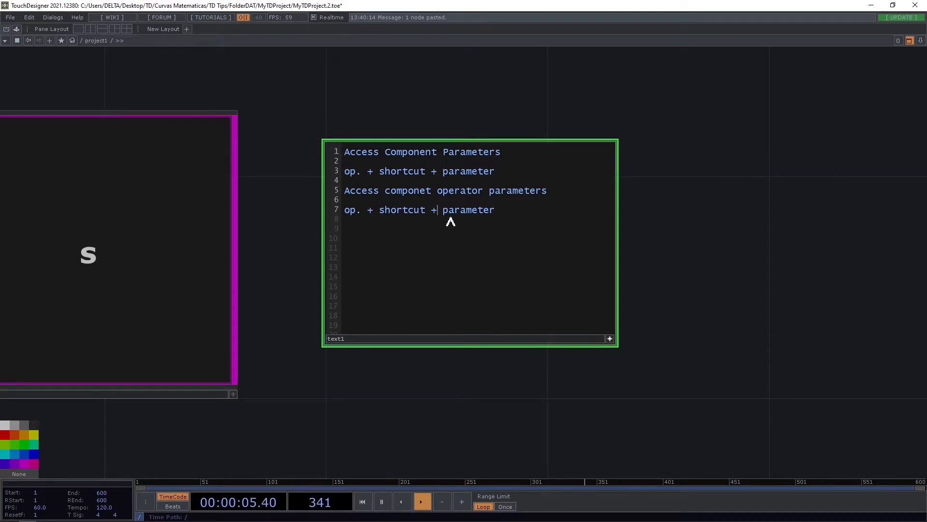
# Insert "op('operator_name)' +" before "parameter" in the copied line.
pyautogui.write('(')
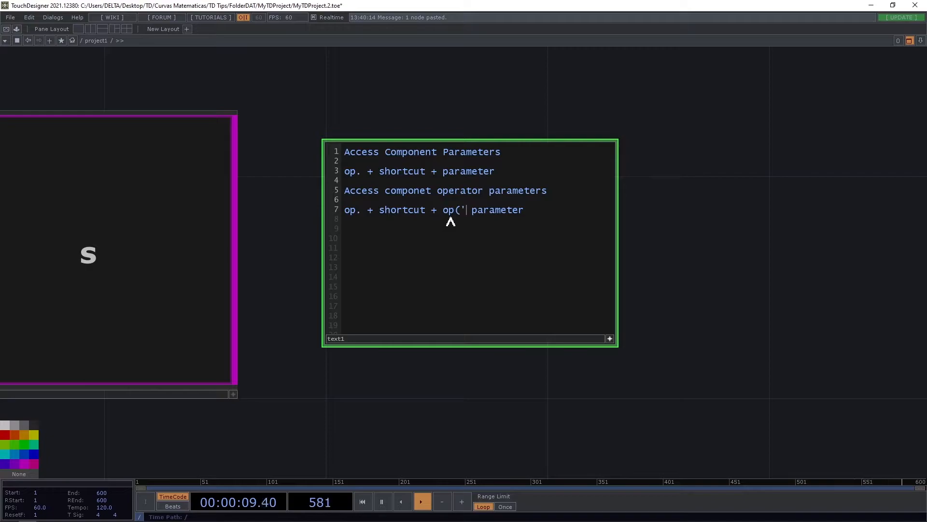
pyautogui.write("'operatorn")
pyautogui.press('BackSpace')
pyautogui.write("_name)'")
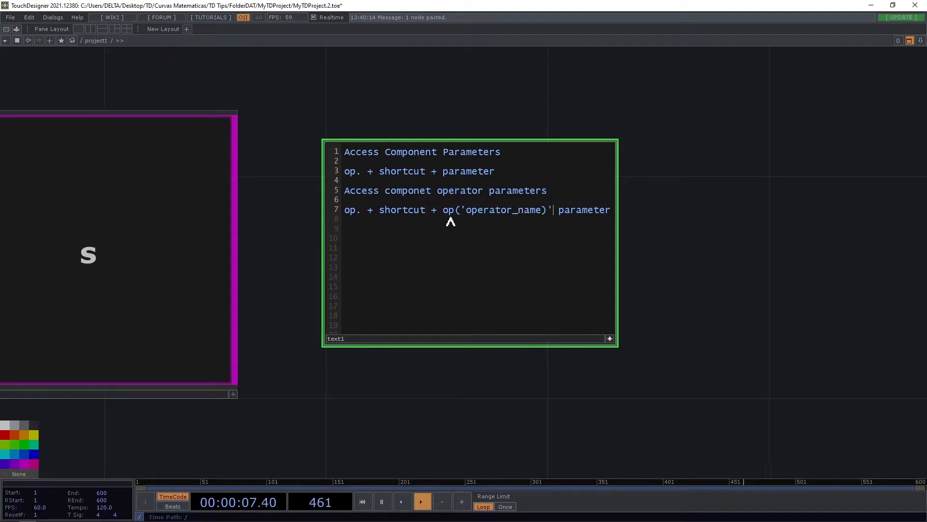
pyautogui.write('=')
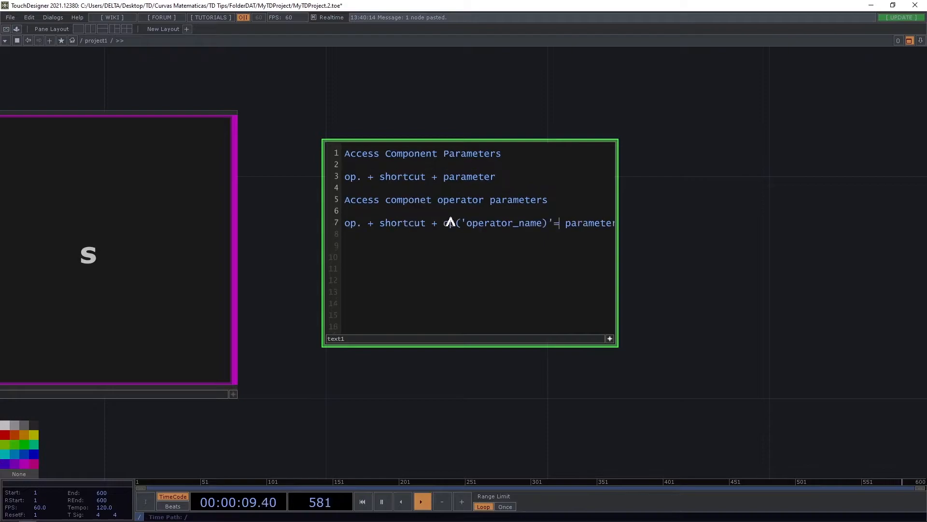
pyautogui.press('BackSpace')
pyautogui.write('+')
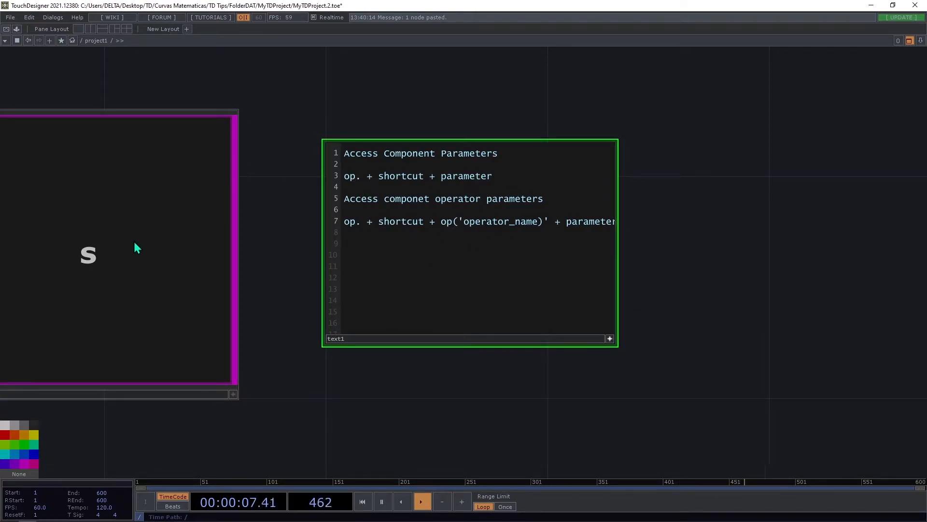
# Deactivate the Text DAT's viewer and restore the side-by-side pane layout.
pyautogui.scroll(-3, 289, 286)
pyautogui.moveTo(306, 362); pyautogui.dragTo(313, 300)
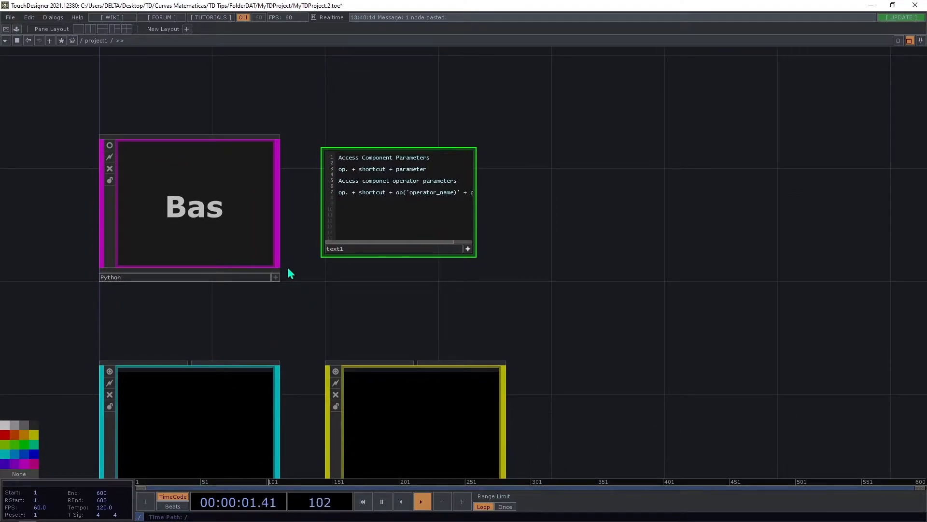
pyautogui.click(468, 249)
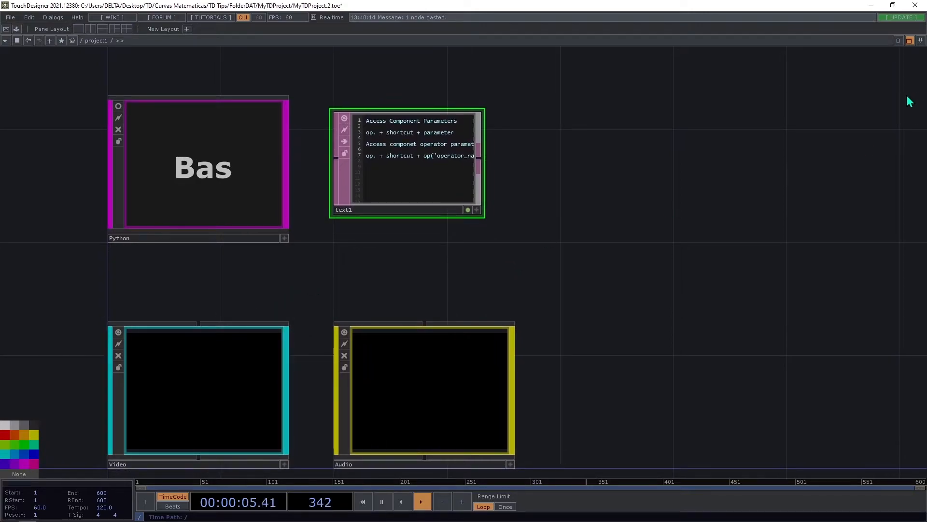
pyautogui.click(909, 41)
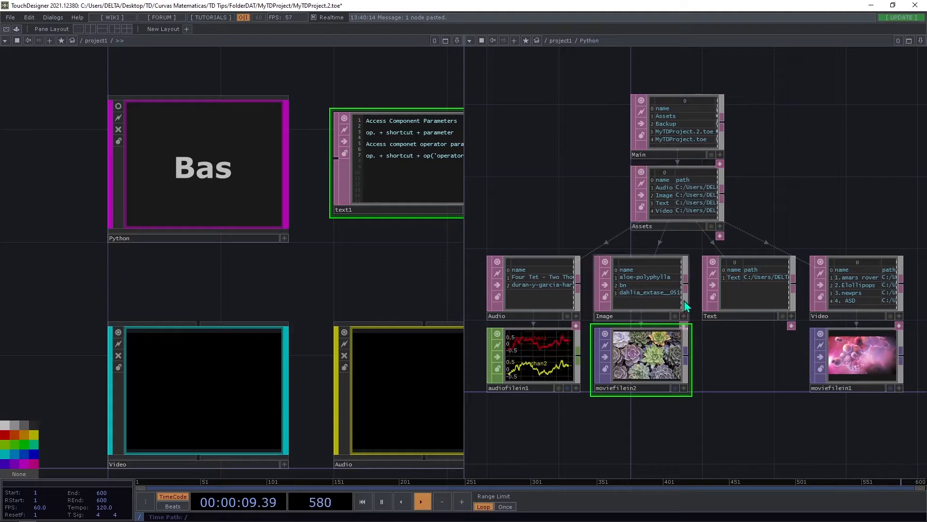
# Open the Video container's network and add a Movie File In TOP.
pyautogui.doubleClick(261, 380)
pyautogui.moveTo(253, 222); pyautogui.dragTo(161, 248)
pyautogui.press('Tab')
pyautogui.write('movi')
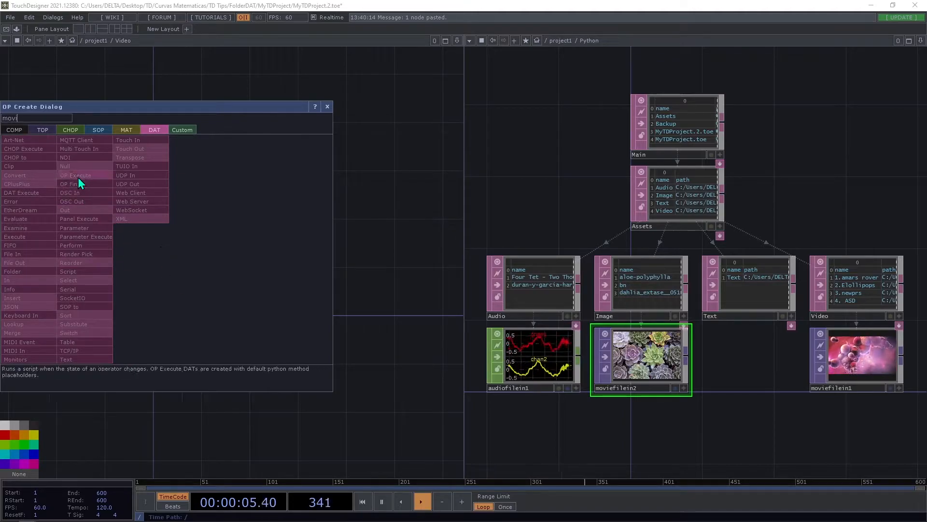
pyautogui.click(17, 129)
pyautogui.click(36, 129)
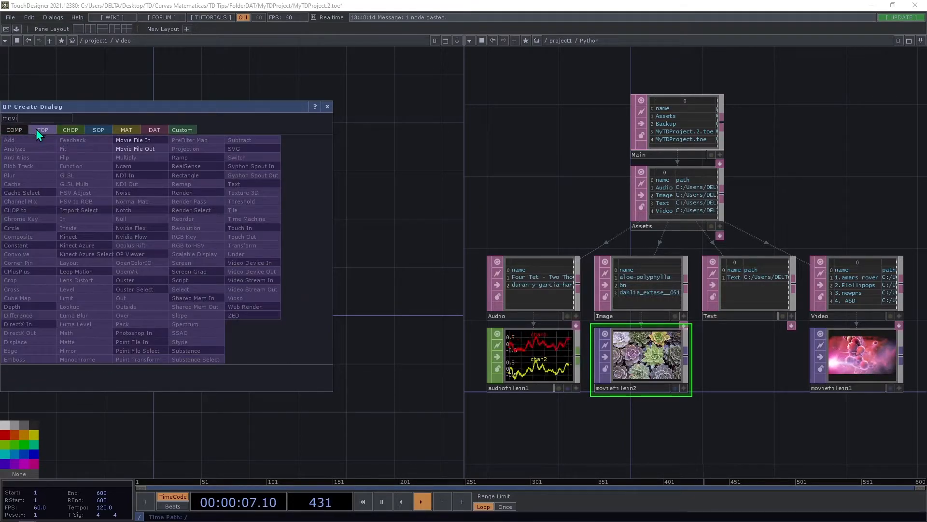
pyautogui.click(136, 144)
pyautogui.click(187, 291)
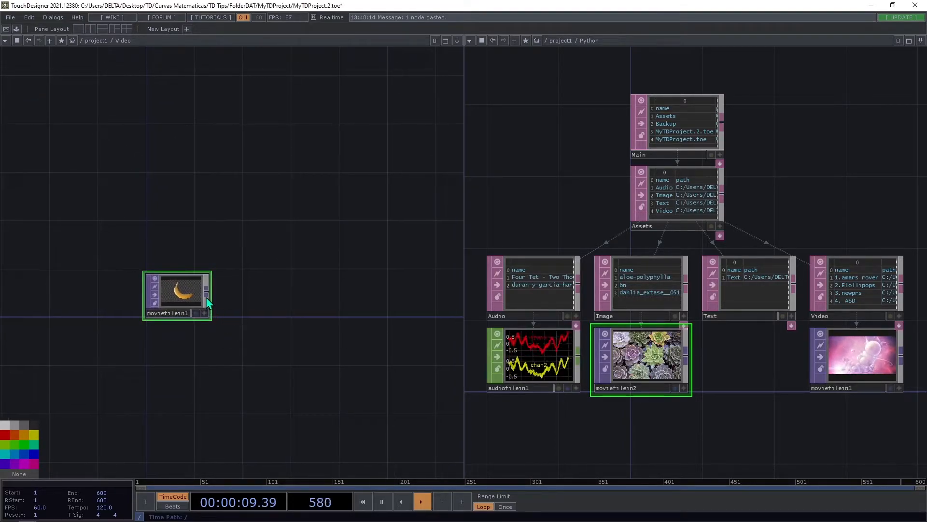
# Connect a Null TOP to the Movie File In's output and show the Movie File In's parameters.
pyautogui.rightClick(207, 294)
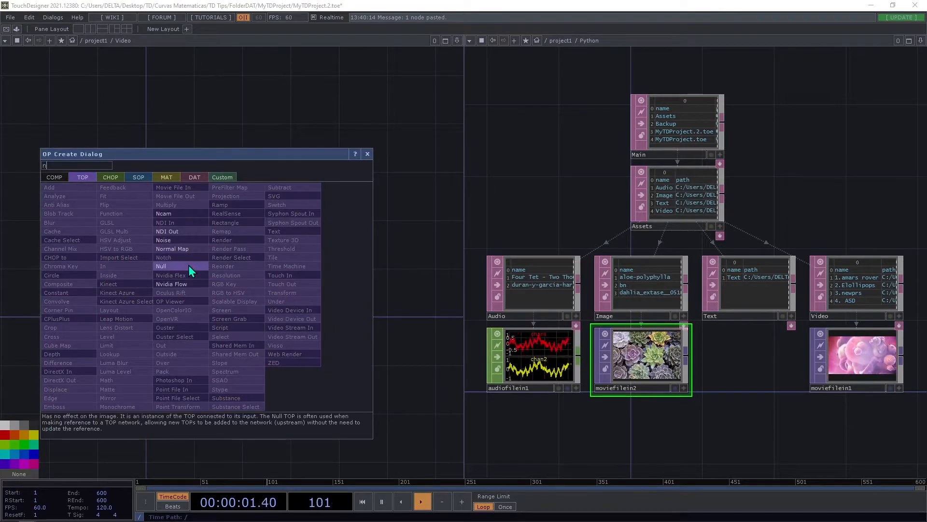
pyautogui.click(189, 266)
pyautogui.click(419, 296)
pyautogui.moveTo(367, 364); pyautogui.dragTo(345, 325)
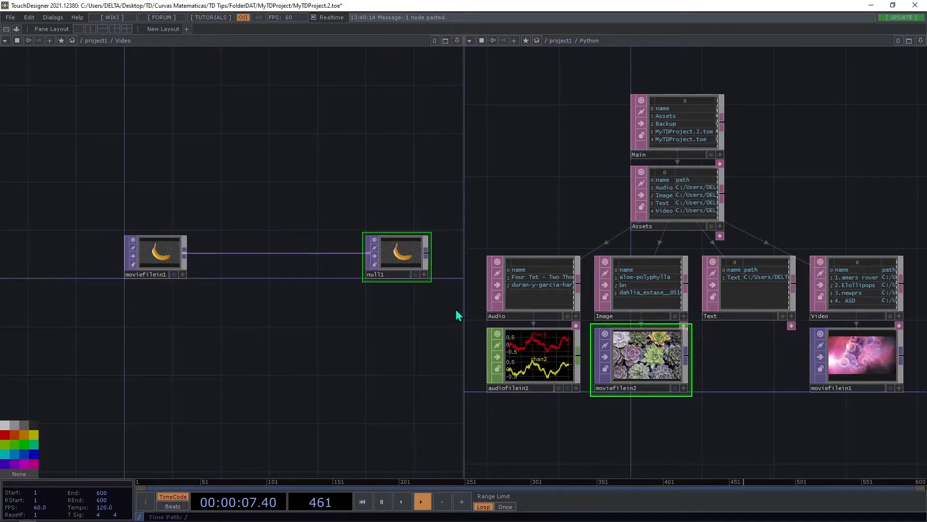
pyautogui.click(165, 249)
pyautogui.press('p')
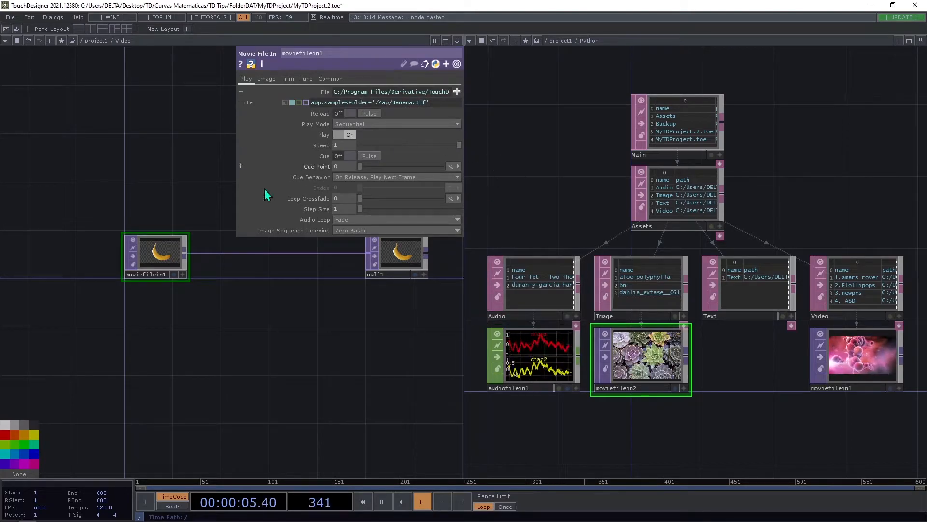
# Try a Select TOP above the Movie File In that references ../Python/moviefilein1, and delete it.
pyautogui.click(853, 364)
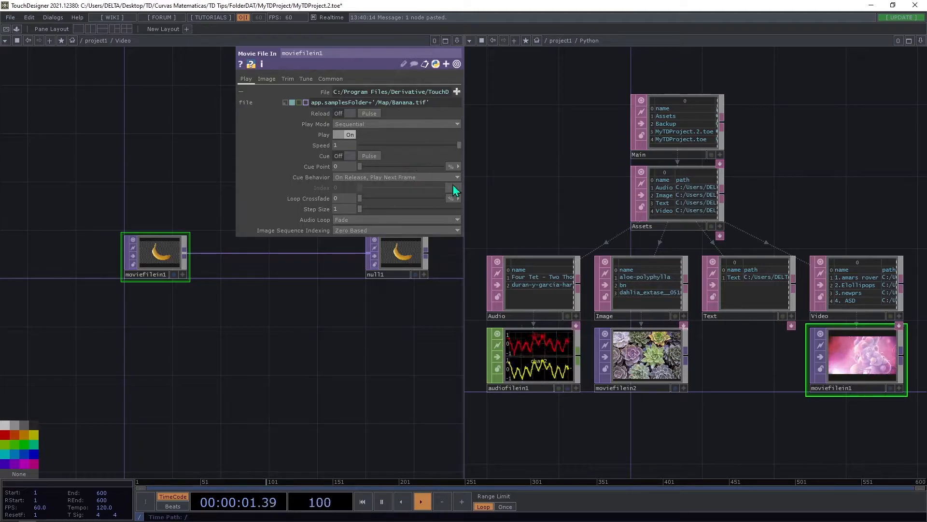
pyautogui.press('Tab')
pyautogui.write('s')
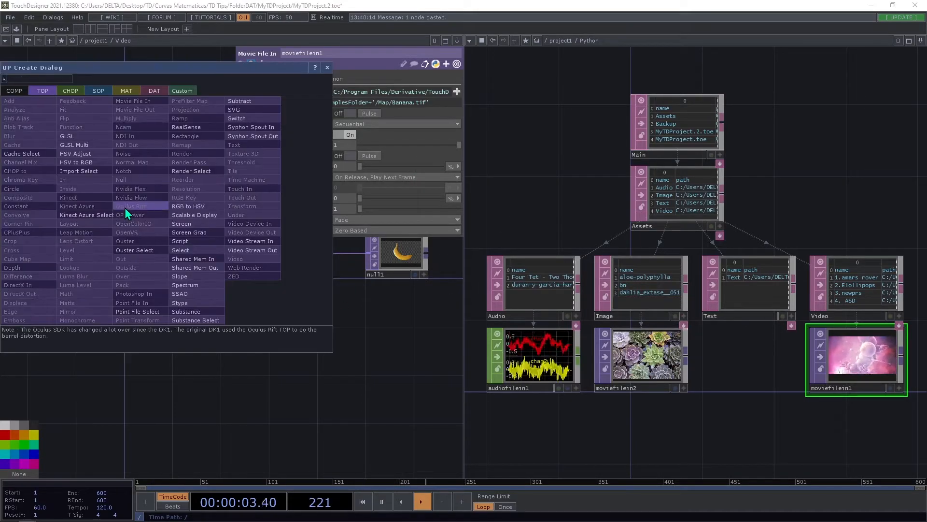
pyautogui.click(181, 250)
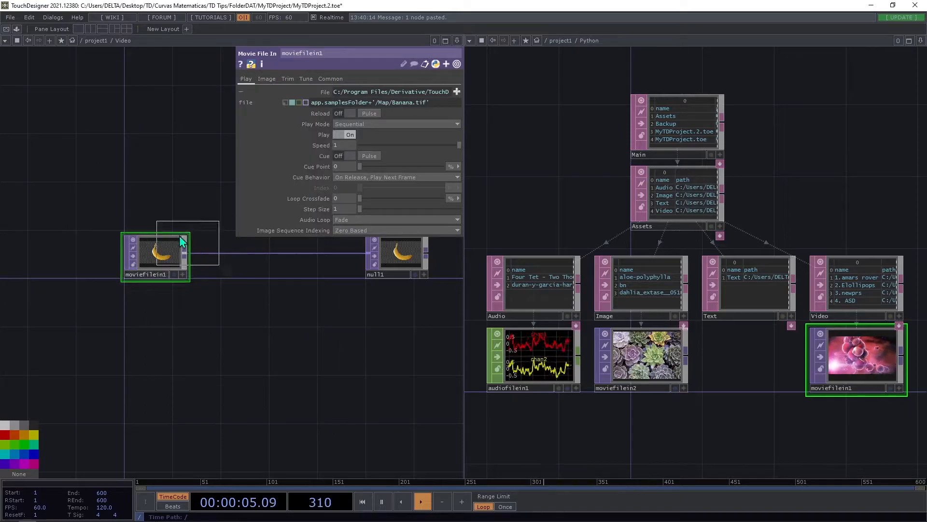
pyautogui.click(157, 209)
pyautogui.moveTo(308, 226); pyautogui.dragTo(394, 91)
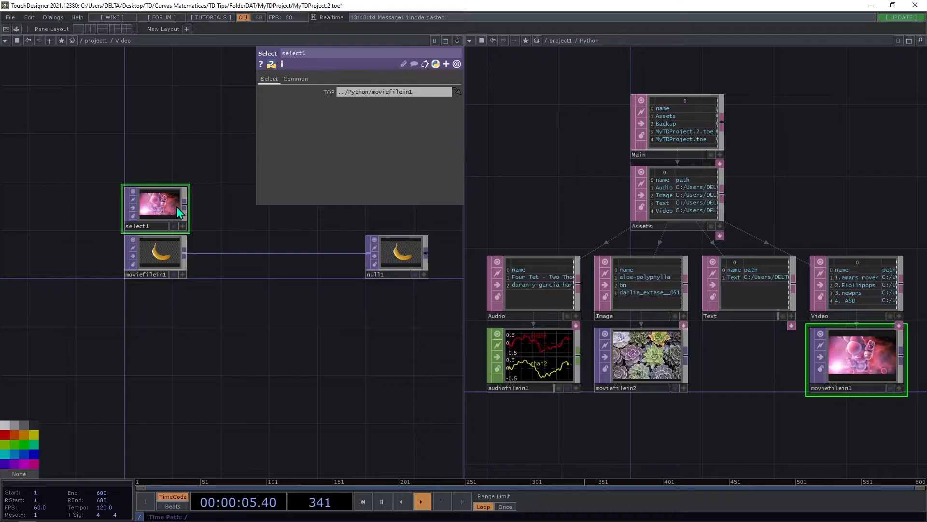
pyautogui.press('Delete')
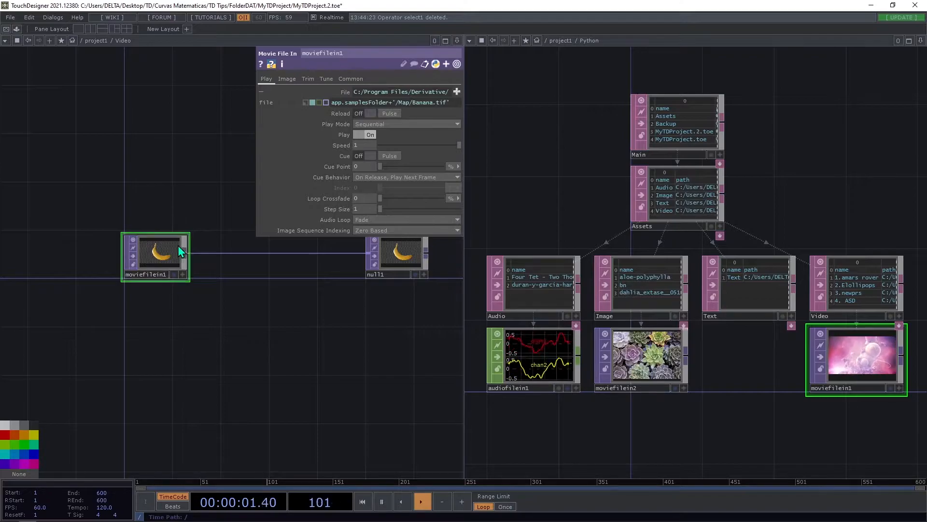
# Add a Base COMP above the Movie File In, copy it and open its internal network.
pyautogui.press('Tab')
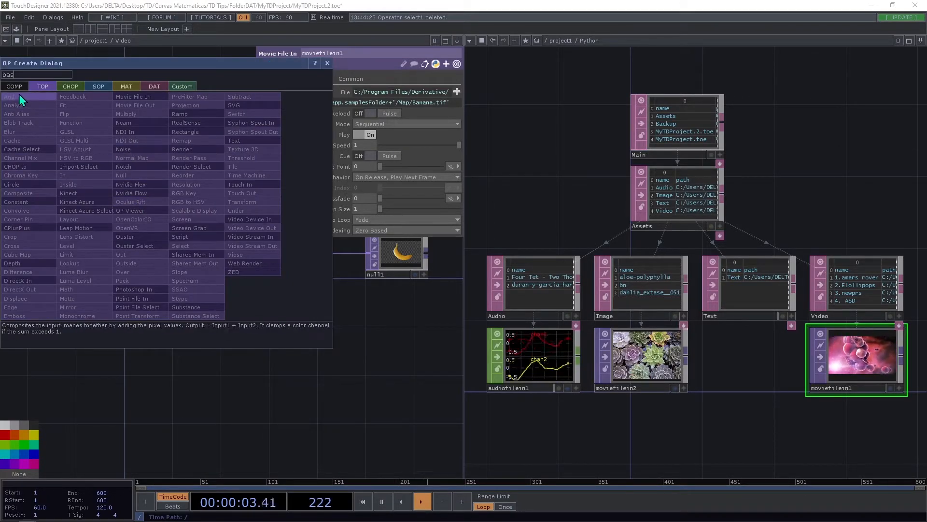
pyautogui.click(15, 87)
pyautogui.write('bas')
pyautogui.press('Return')
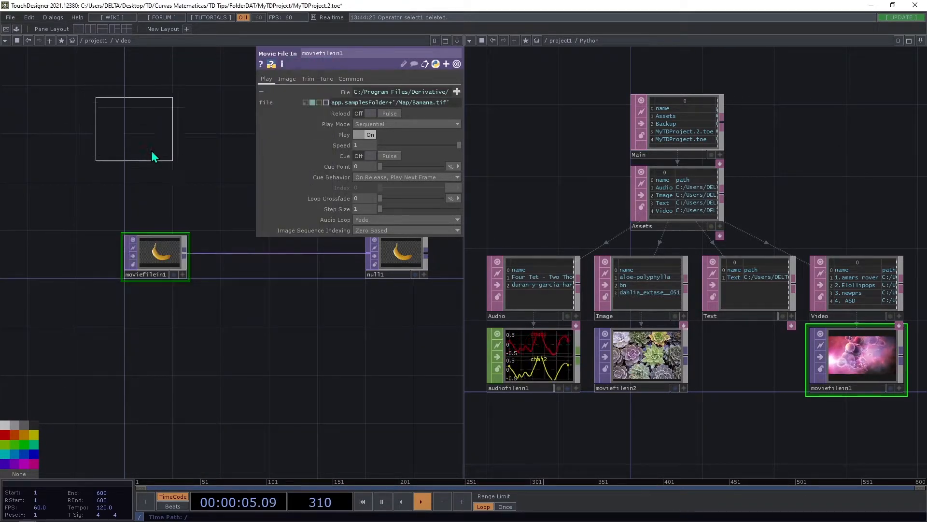
pyautogui.click(164, 200)
pyautogui.doubleClick(164, 199)
pyautogui.scroll(-3, 164, 200)
pyautogui.hotkey('ctrl', 'c')
pyautogui.scroll(2, 164, 199)
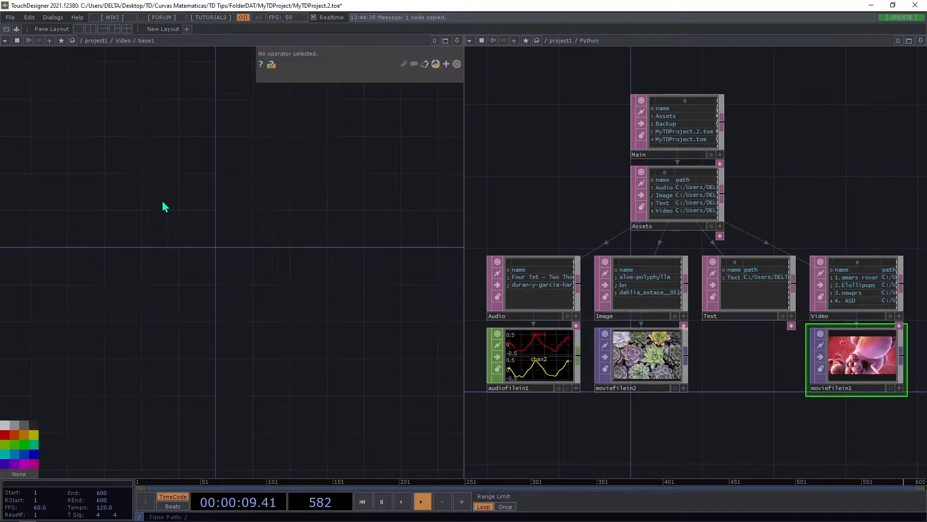
# Paste the copied Base COMP inside base1 and nest further copies two levels deeper.
pyautogui.hotkey('ctrl', 'v')
pyautogui.moveTo(225, 295); pyautogui.dragTo(142, 317)
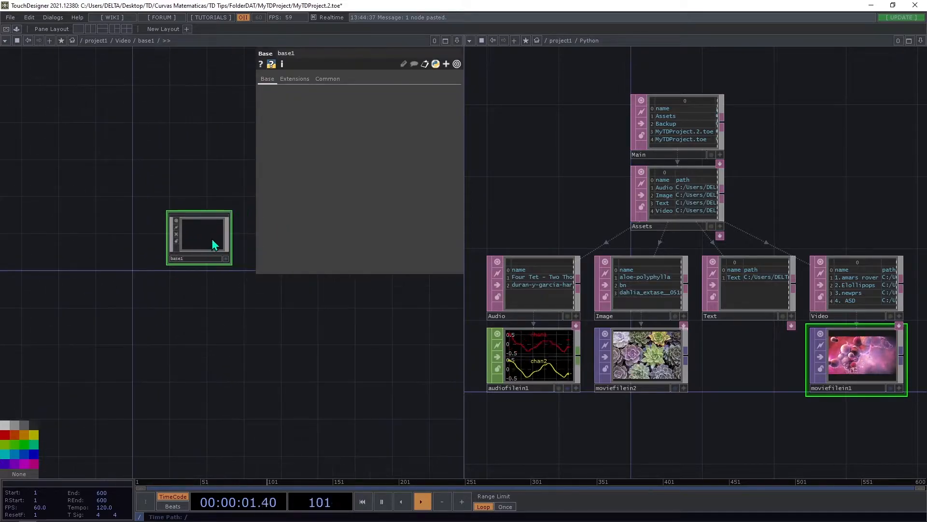
pyautogui.doubleClick(169, 249)
pyautogui.press('Tab')
pyautogui.write('op. + shortcut + para')
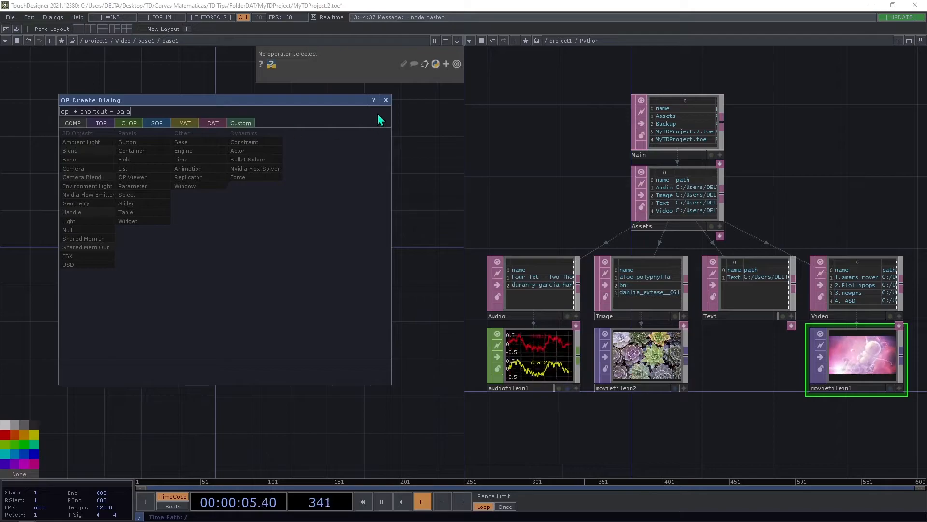
pyautogui.press('Escape')
pyautogui.hotkey('ctrl', 'v')
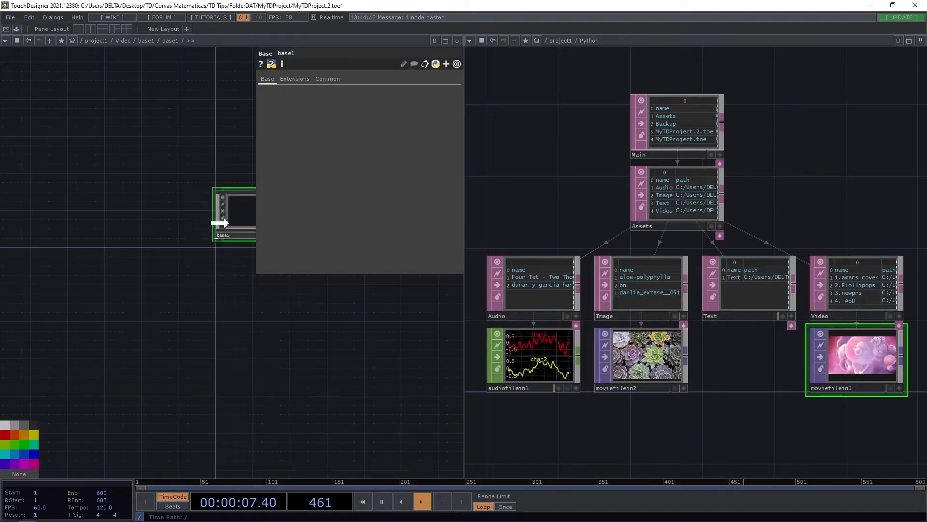
pyautogui.doubleClick(237, 223)
pyautogui.hotkey('ctrl', 'v')
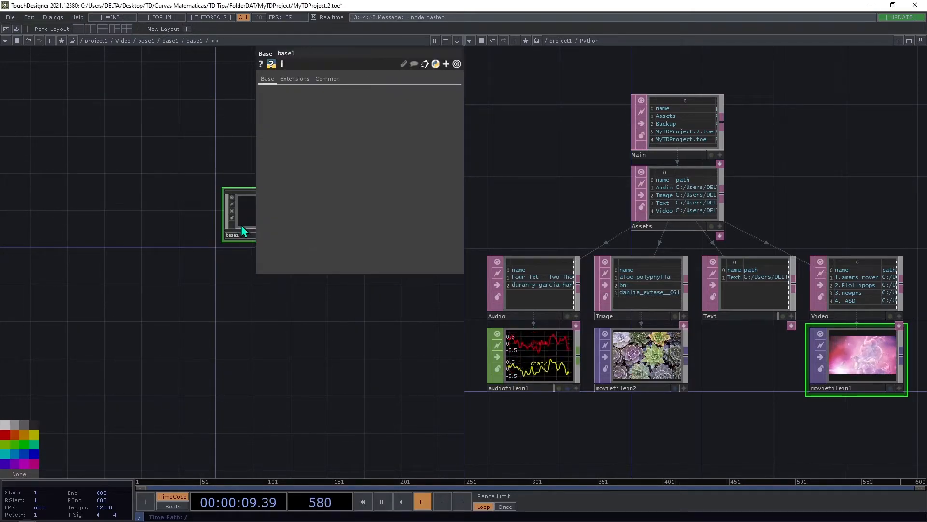
# Paste another copy of the Base COMP one level deeper and open its empty internal network.
pyautogui.doubleClick(238, 225)
pyautogui.hotkey('ctrl', 'v')
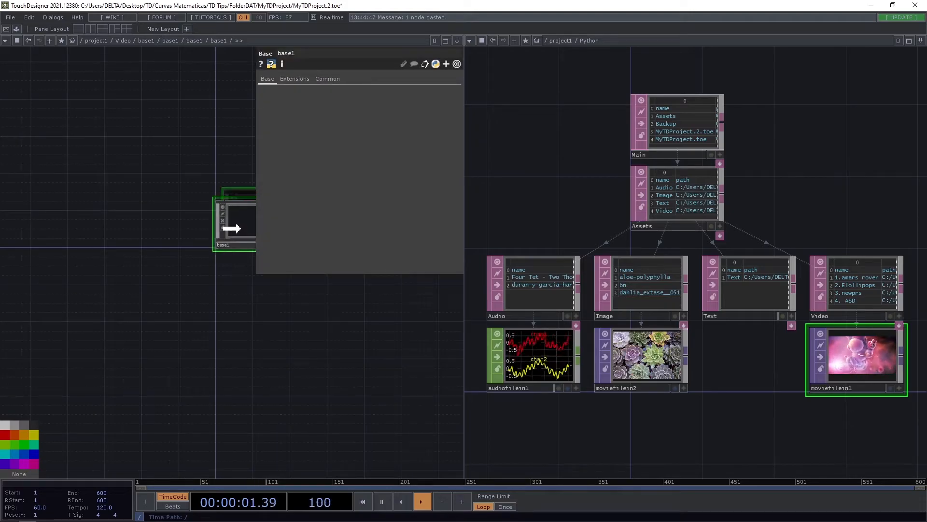
pyautogui.doubleClick(240, 230)
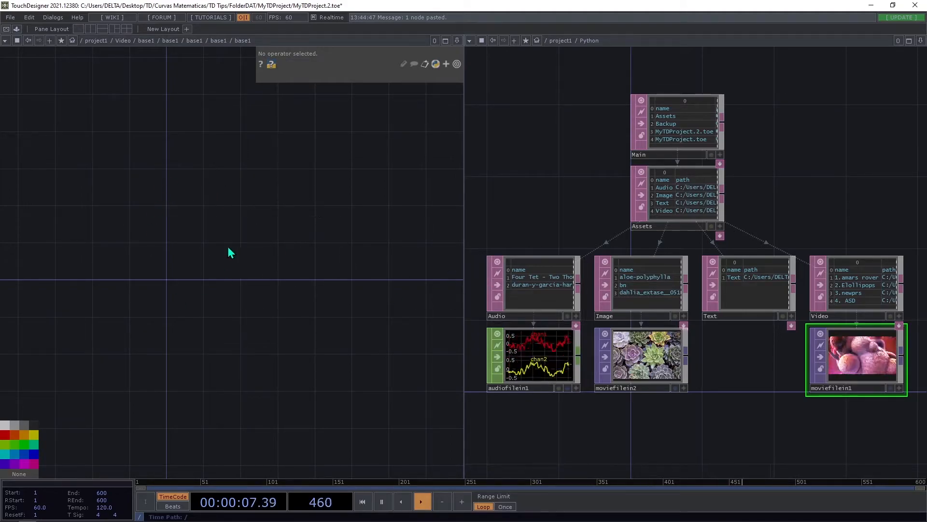
pyautogui.press('Tab')
pyautogui.write('se')
pyautogui.click(84, 199)
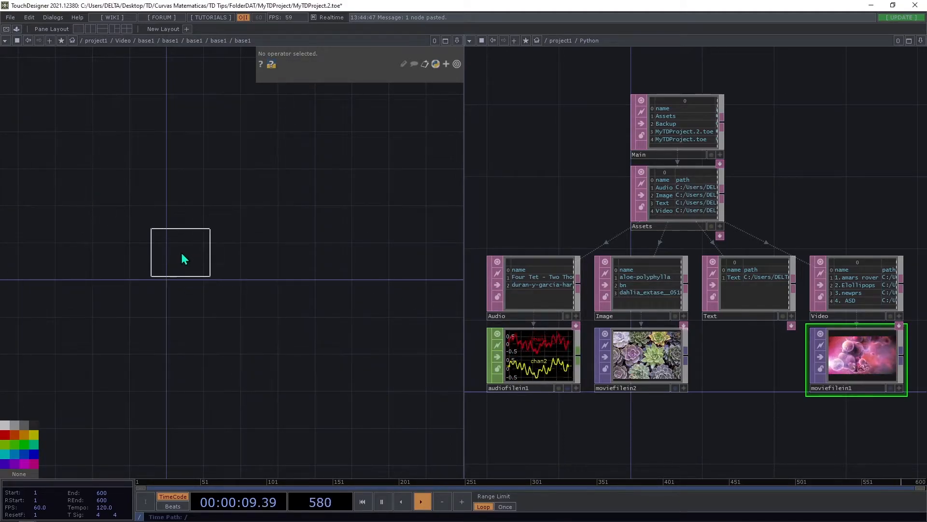
pyautogui.click(186, 258)
pyautogui.hotkey('ctrl', 'z')
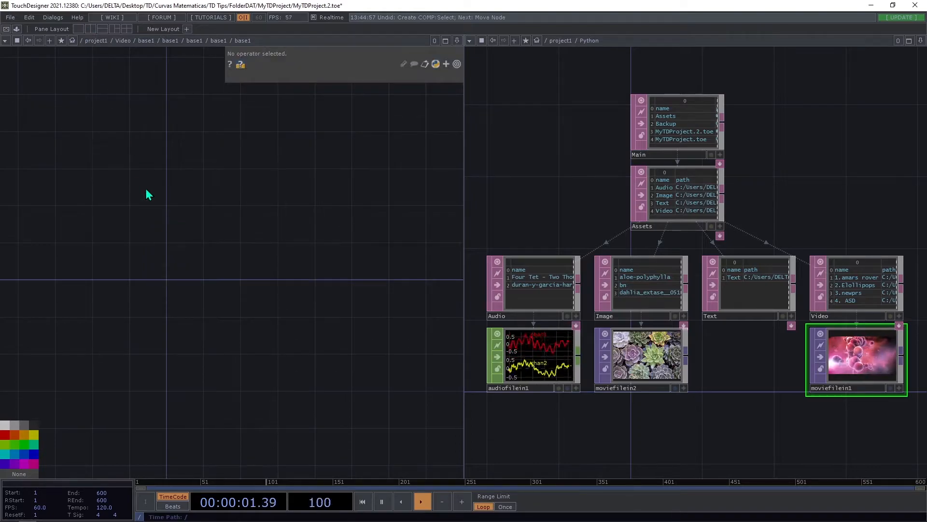
# Add a Select TOP in the deepest base1 network and reference the Python network's moviefilein1 in it.
pyautogui.press('Tab')
pyautogui.write('se')
pyautogui.click(43, 76)
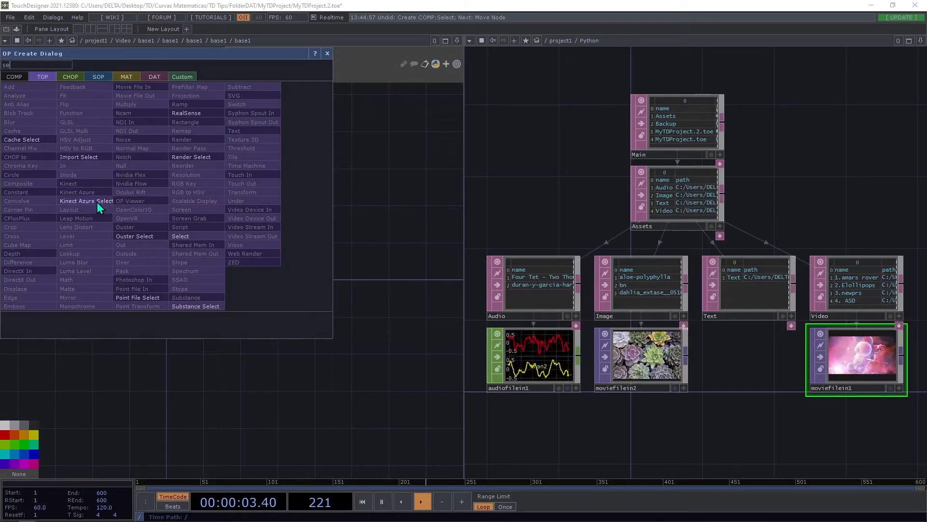
pyautogui.click(185, 236)
pyautogui.click(192, 264)
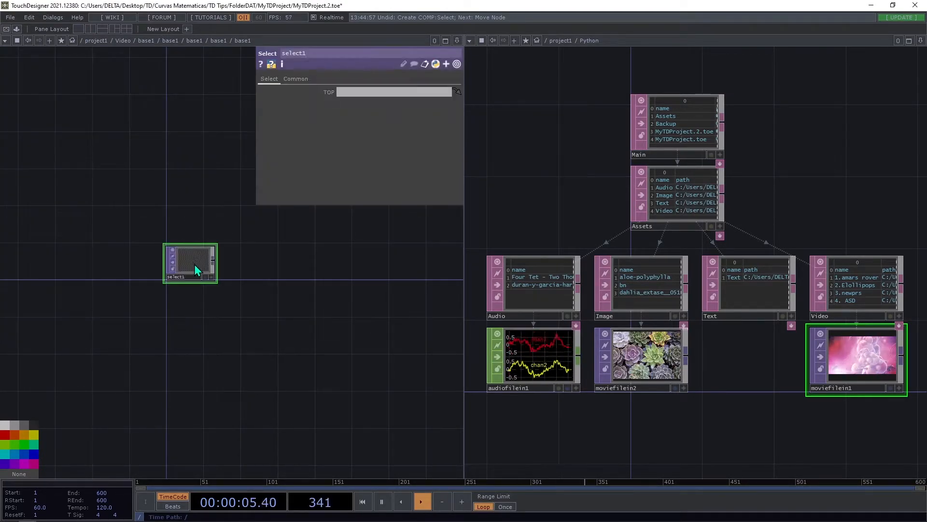
pyautogui.moveTo(862, 371); pyautogui.dragTo(193, 263)
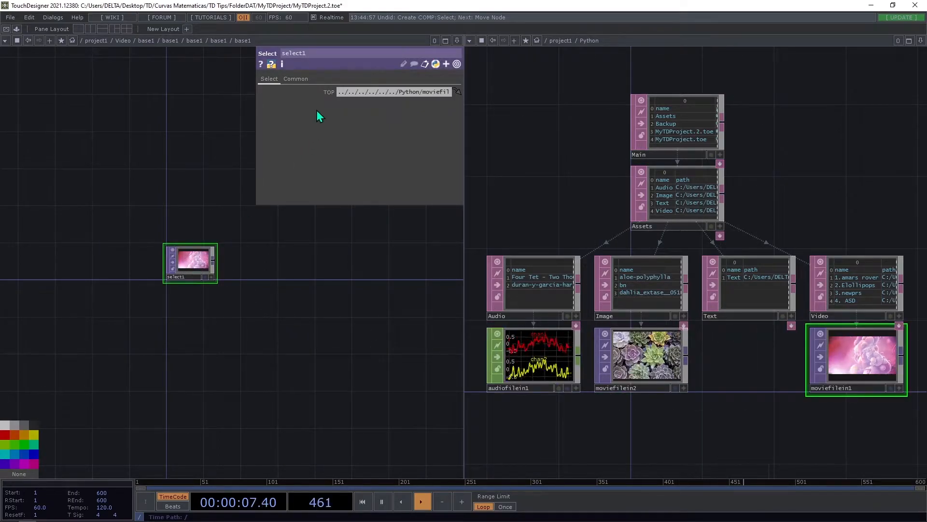
# Widen the nested Select's parameters to read the full TOP path, and open them in a floating window over the Python network.
pyautogui.moveTo(256, 92); pyautogui.dragTo(65, 102)
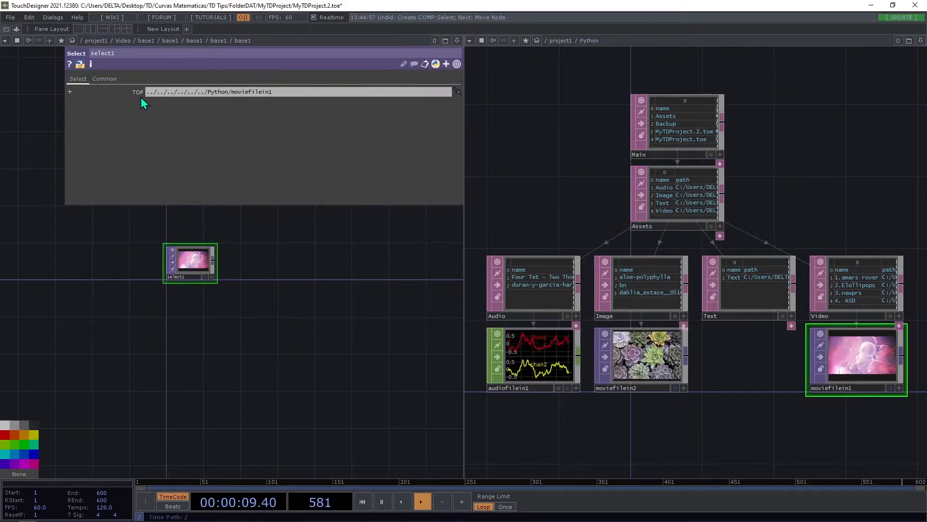
pyautogui.rightClick(208, 264)
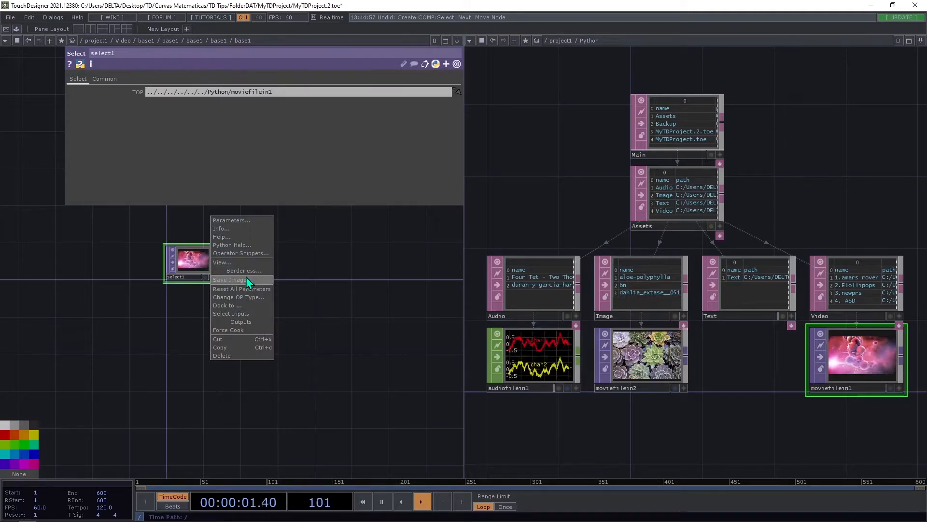
pyautogui.click(236, 221)
pyautogui.moveTo(196, 140); pyautogui.dragTo(609, 166)
# Return to the Video network and select its Movie File In, leaving free space below it.
pyautogui.press('u')
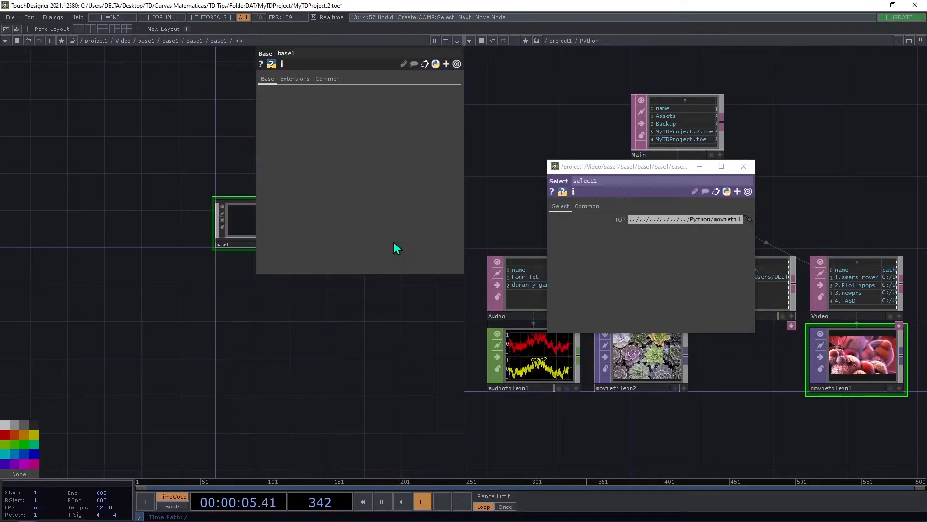
pyautogui.press('u')
pyautogui.press('u')
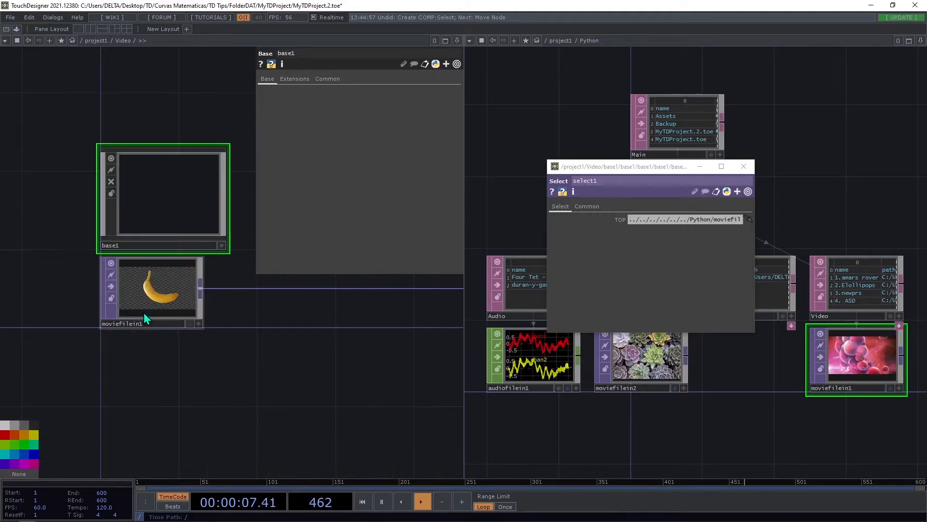
pyautogui.click(176, 285)
pyautogui.moveTo(194, 331); pyautogui.dragTo(144, 328)
pyautogui.moveTo(204, 325); pyautogui.dragTo(220, 274)
pyautogui.moveTo(116, 372); pyautogui.dragTo(75, 419)
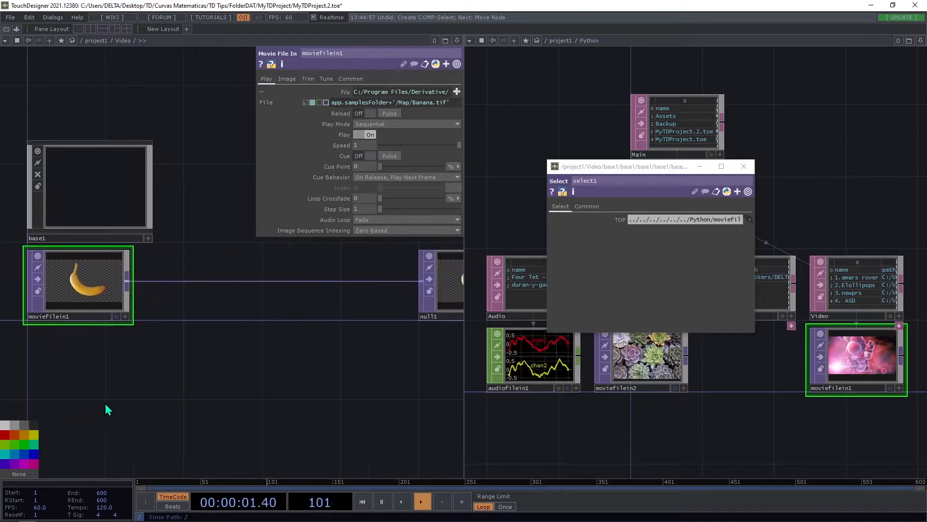
pyautogui.moveTo(130, 390); pyautogui.dragTo(290, 371)
# Try a Select TOP below the Video network's Movie File In that references ../Python/moviefilein1.
pyautogui.press('Tab')
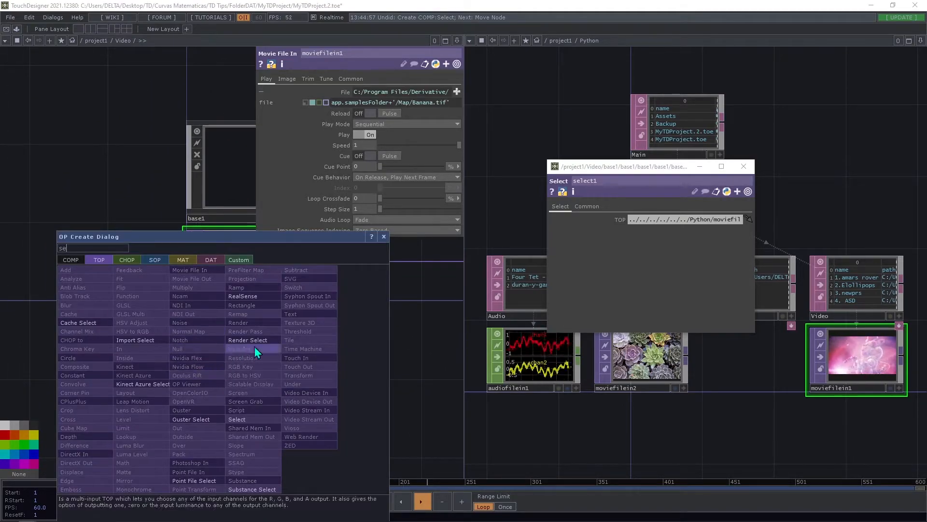
pyautogui.click(240, 422)
pyautogui.click(233, 346)
pyautogui.moveTo(862, 355); pyautogui.dragTo(235, 338)
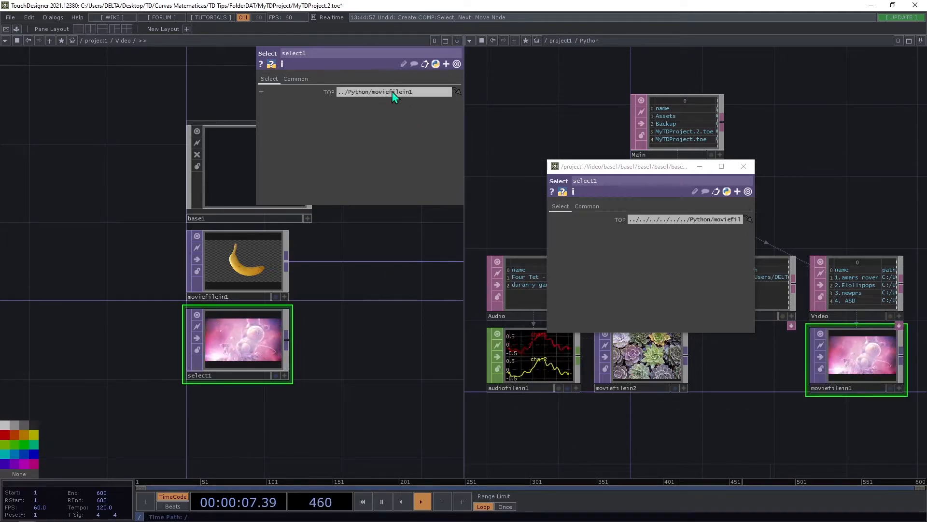
pyautogui.moveTo(356, 247); pyautogui.dragTo(302, 273)
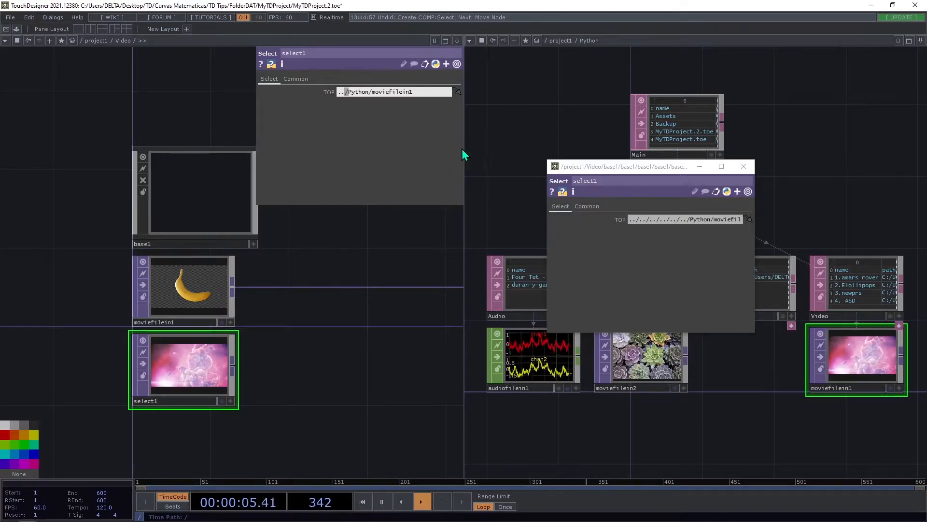
# Compare the Video-level Select's TOP path with the deeply nested Select's path, and delete the Video-level Select.
pyautogui.moveTo(625, 166); pyautogui.dragTo(566, 58)
pyautogui.moveTo(318, 274); pyautogui.dragTo(273, 308)
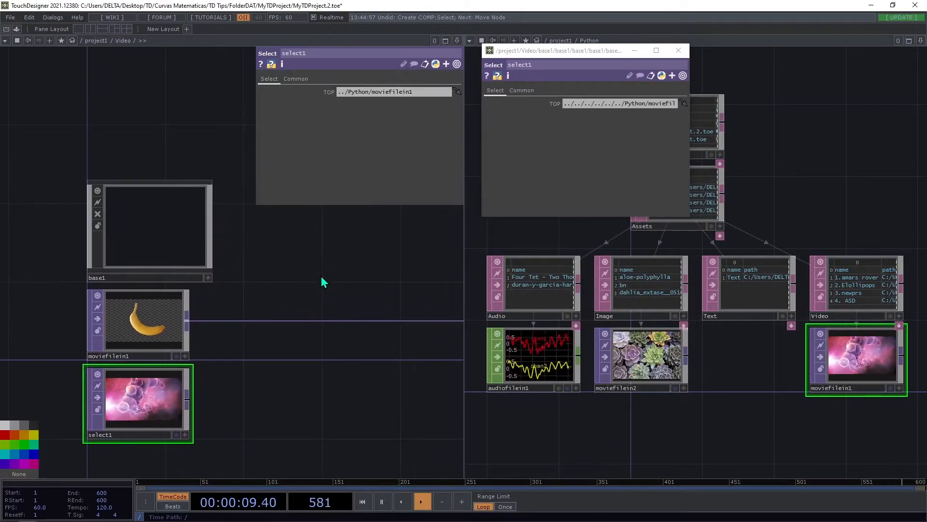
pyautogui.moveTo(260, 407); pyautogui.dragTo(301, 382)
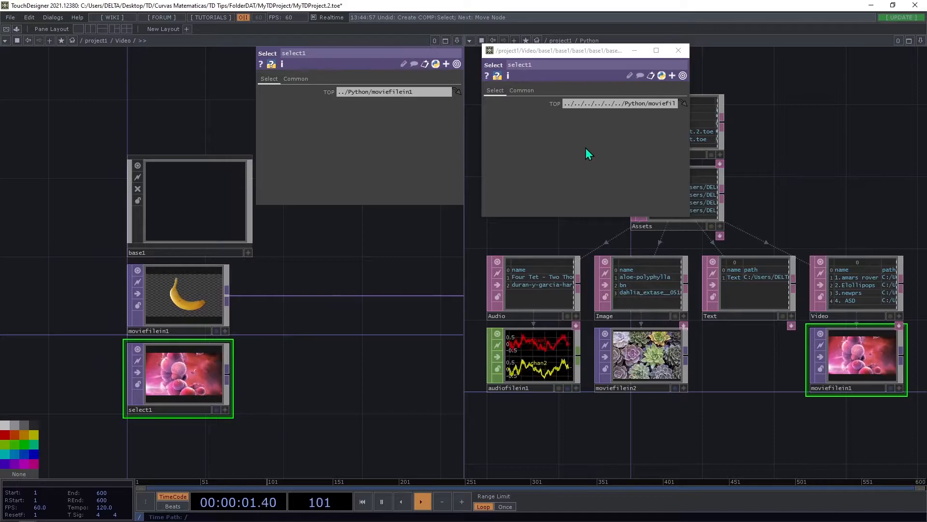
pyautogui.moveTo(258, 405); pyautogui.dragTo(241, 414)
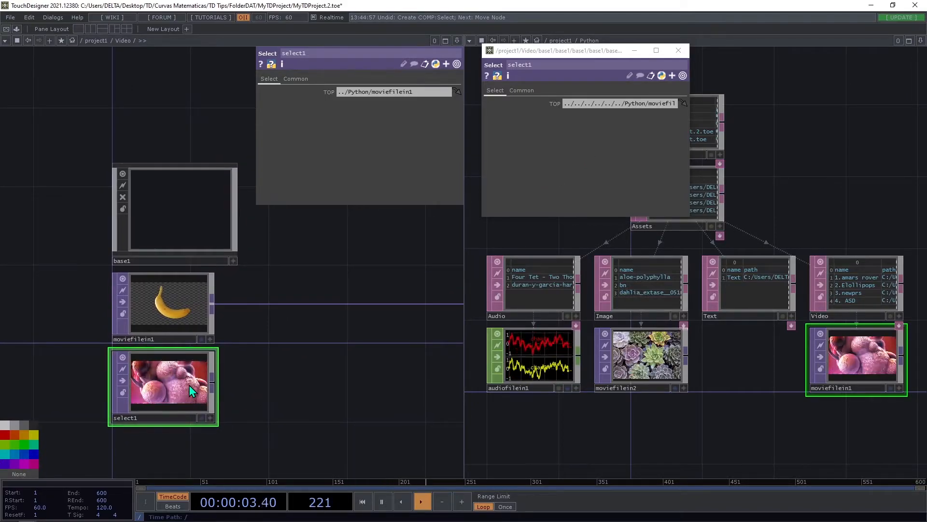
pyautogui.press('Delete')
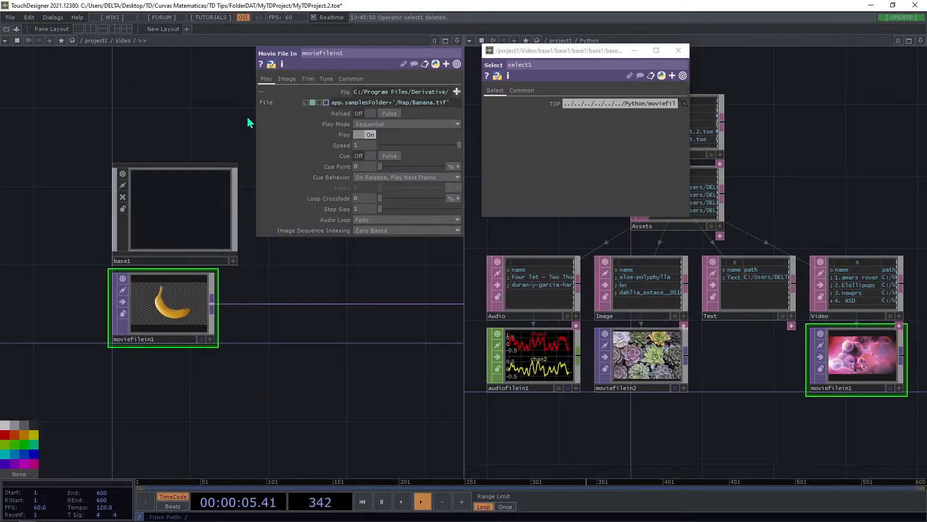
# Replace the Video network's Movie File In File expression with op.python. and move the floating Select parameters aside.
pyautogui.moveTo(255, 115); pyautogui.dragTo(31, 114)
pyautogui.moveTo(231, 105); pyautogui.dragTo(1, 108)
pyautogui.write('op.py')
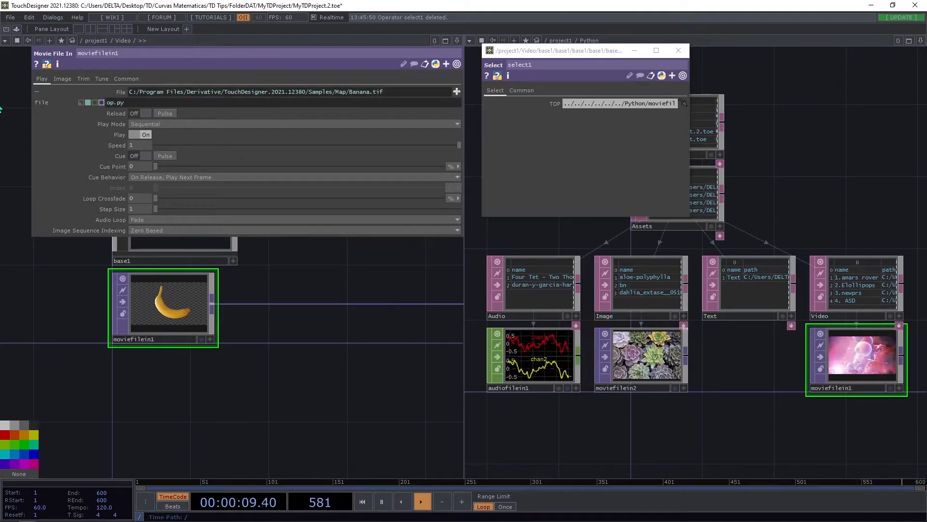
pyautogui.write('thon.')
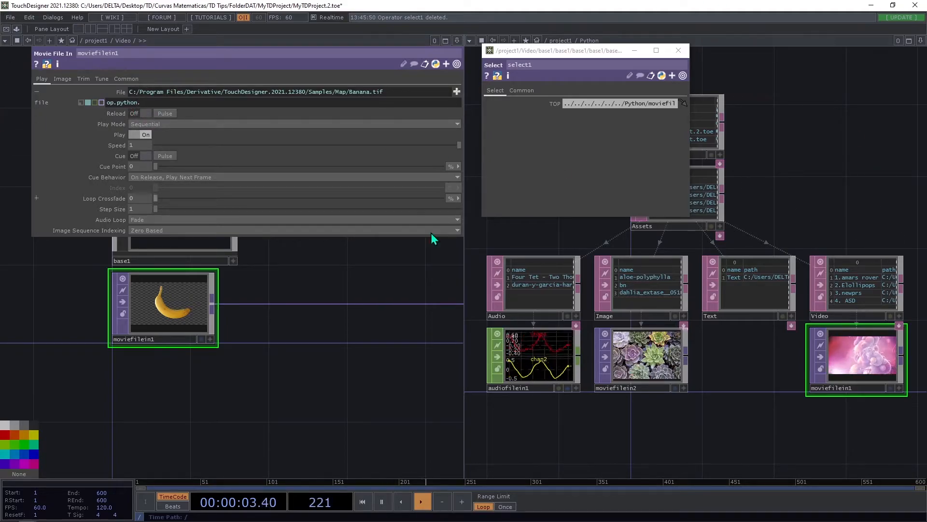
pyautogui.moveTo(570, 52); pyautogui.dragTo(213, 391)
pyautogui.click(131, 102)
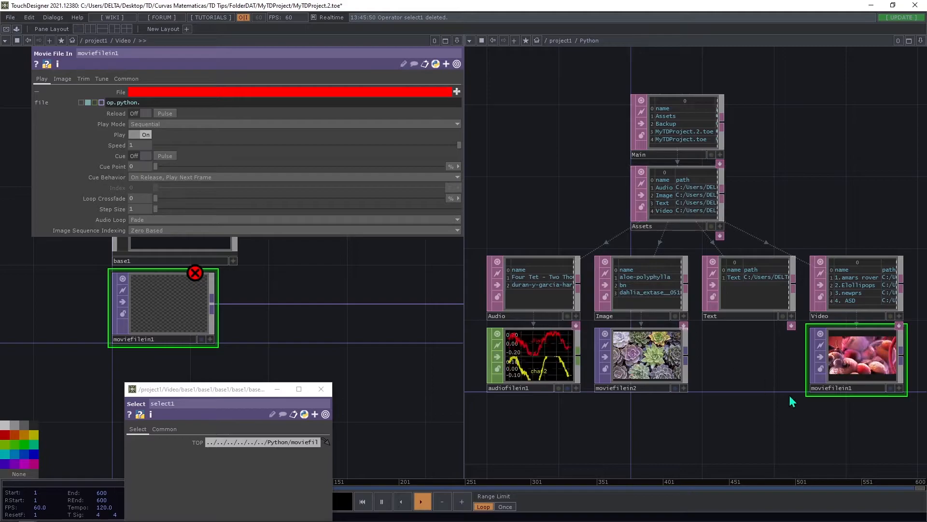
# Copy op('Video')[me.digits,'path'] from the Python network's Movie File In and append it after op.python. in the Video network's File expression.
pyautogui.press('p')
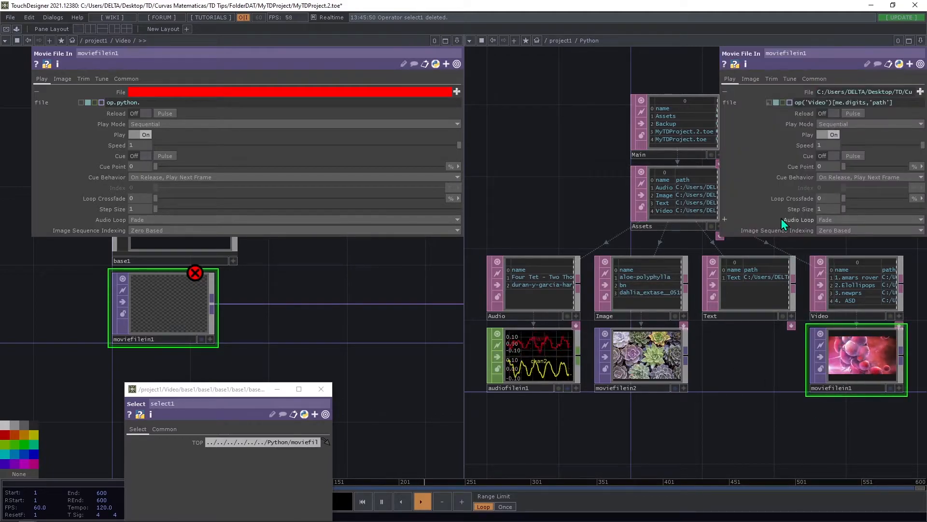
pyautogui.moveTo(903, 103); pyautogui.dragTo(749, 105)
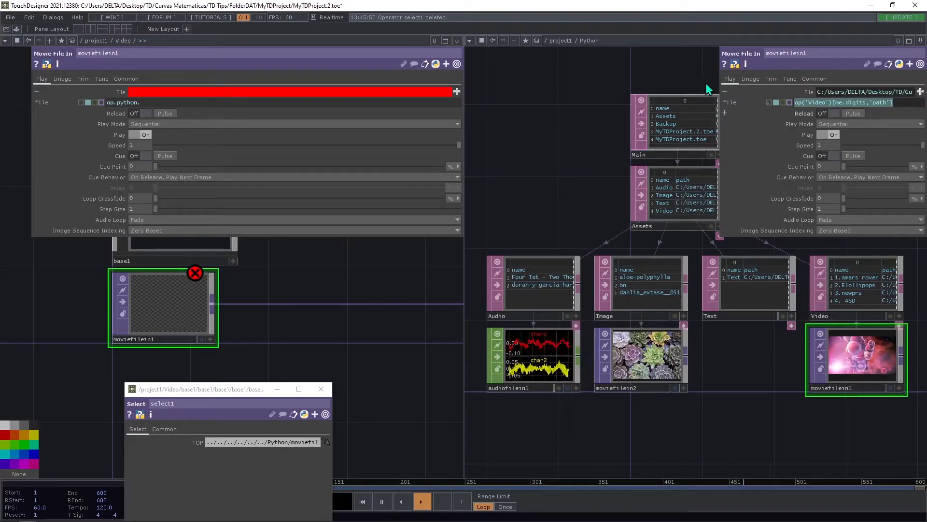
pyautogui.click(147, 102)
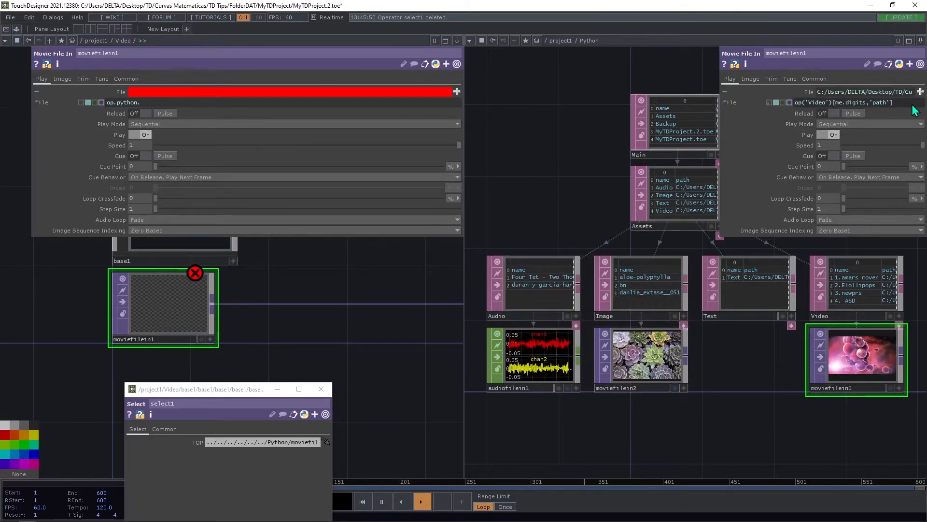
pyautogui.moveTo(907, 104); pyautogui.dragTo(481, 109)
pyautogui.hotkey('ctrl', 'c')
pyautogui.click(234, 106)
pyautogui.hotkey('ctrl', 'v')
pyautogui.press('Return')
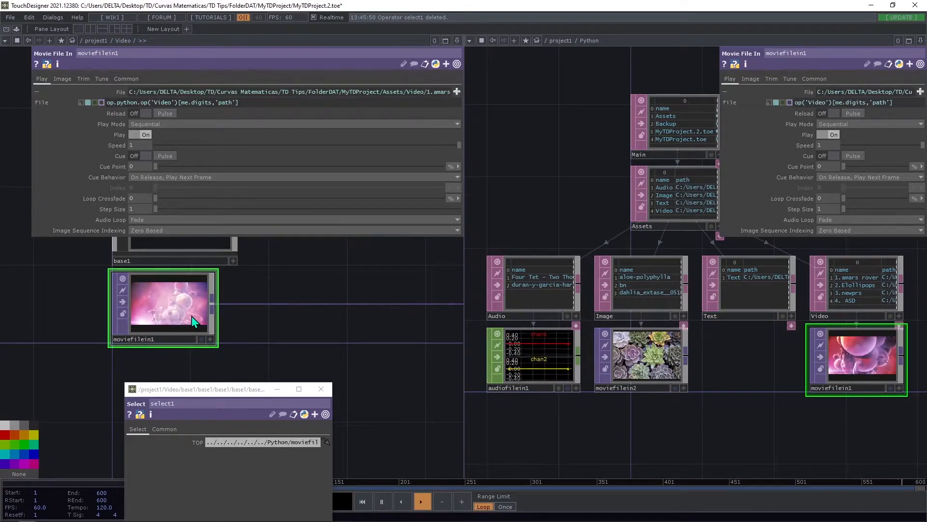
# Minimize the floating Select parameters and copy the complete File expression from the Video network's Movie File In.
pyautogui.moveTo(308, 349); pyautogui.dragTo(289, 404)
pyautogui.click(278, 388)
pyautogui.moveTo(163, 354); pyautogui.dragTo(182, 355)
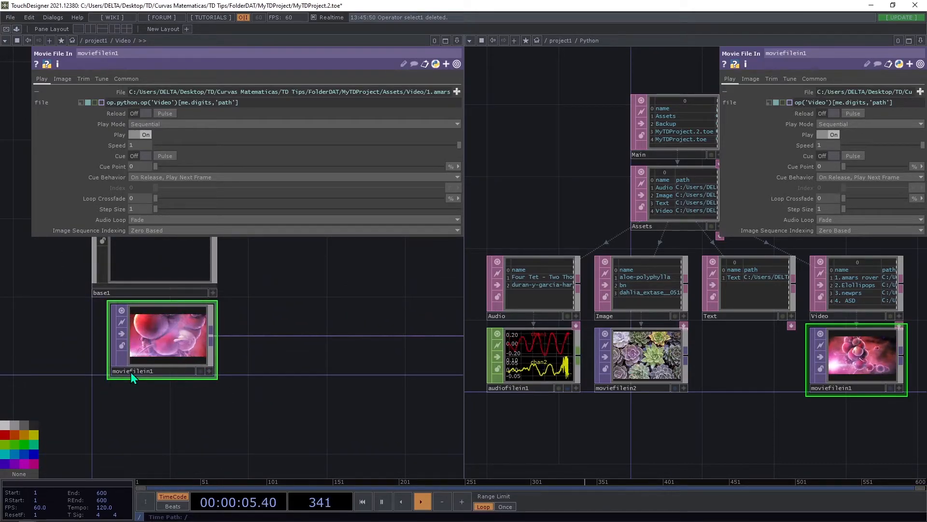
pyautogui.moveTo(278, 300); pyautogui.dragTo(249, 351)
pyautogui.moveTo(226, 322); pyautogui.dragTo(273, 373)
pyautogui.click(189, 345)
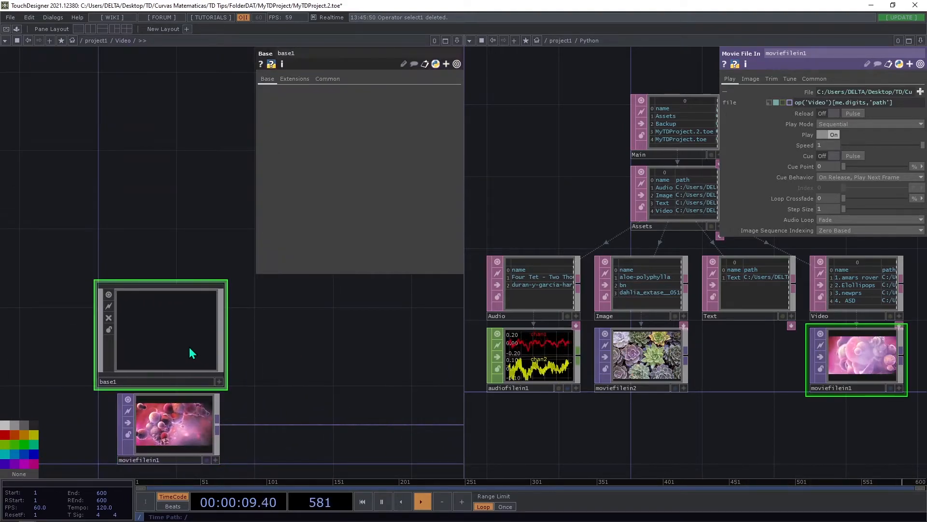
pyautogui.click(179, 420)
pyautogui.click(378, 102)
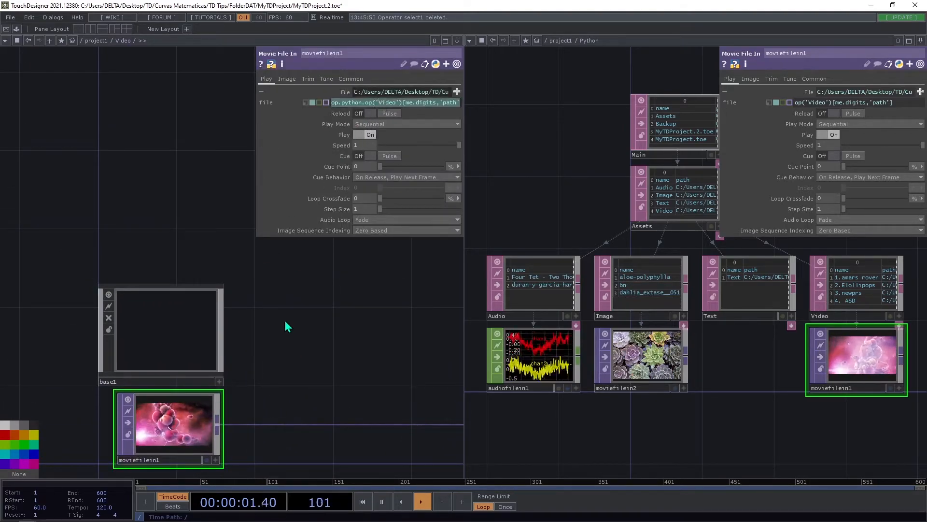
# Go down through the nested Base COMPs from the Video network to the deepest network containing select1.
pyautogui.click(141, 340)
pyautogui.press('i')
pyautogui.click(172, 249)
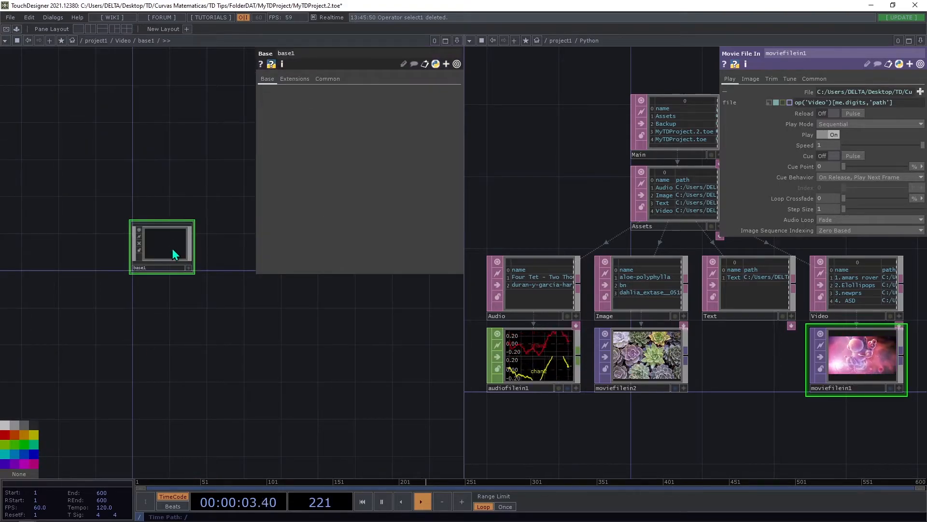
pyautogui.press('i')
pyautogui.press('i')
pyautogui.click(170, 232)
pyautogui.press('i')
pyautogui.scroll(3, 196, 253)
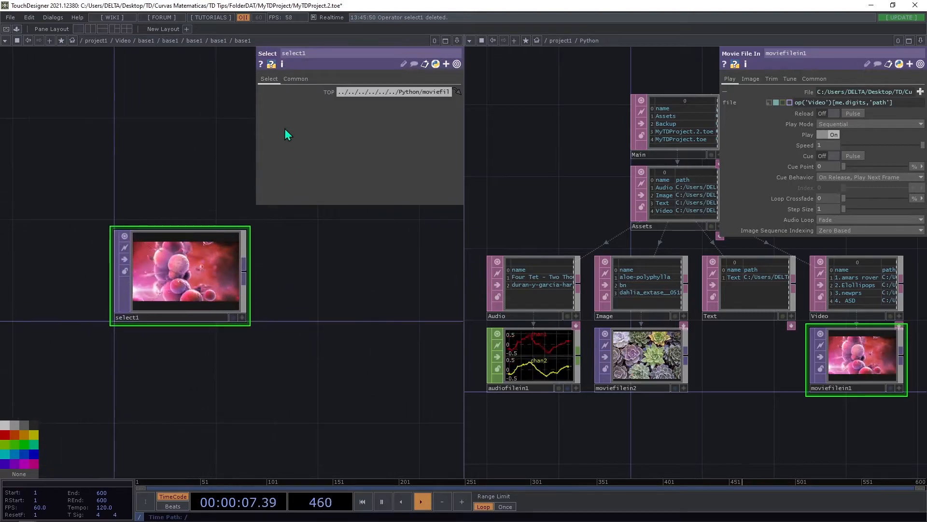
# Set the nested Select's TOP parameter to the Python expression op.python.op('Video')[me.digits,'path'] and widen its parameters.
pyautogui.click(328, 92)
pyautogui.click(407, 106)
pyautogui.hotkey('ctrl', 'v')
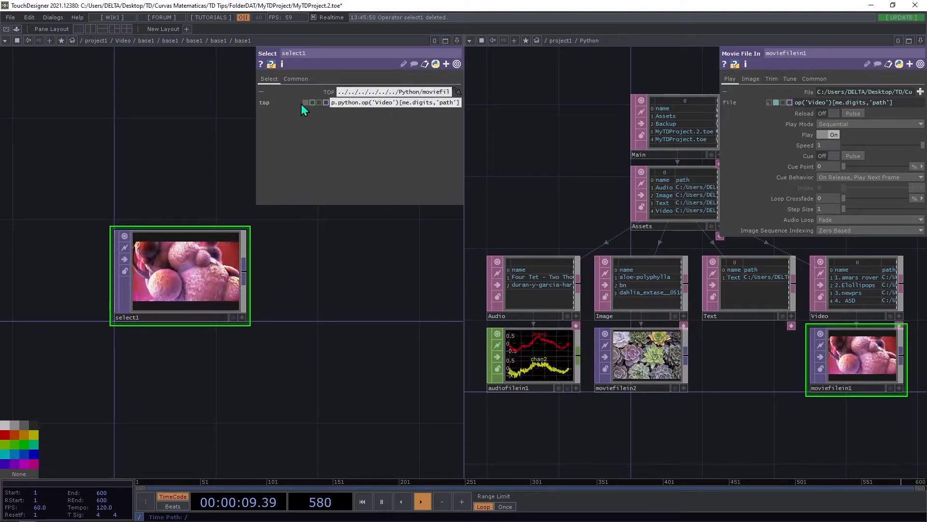
pyautogui.click(312, 102)
pyautogui.moveTo(255, 137); pyautogui.dragTo(106, 138)
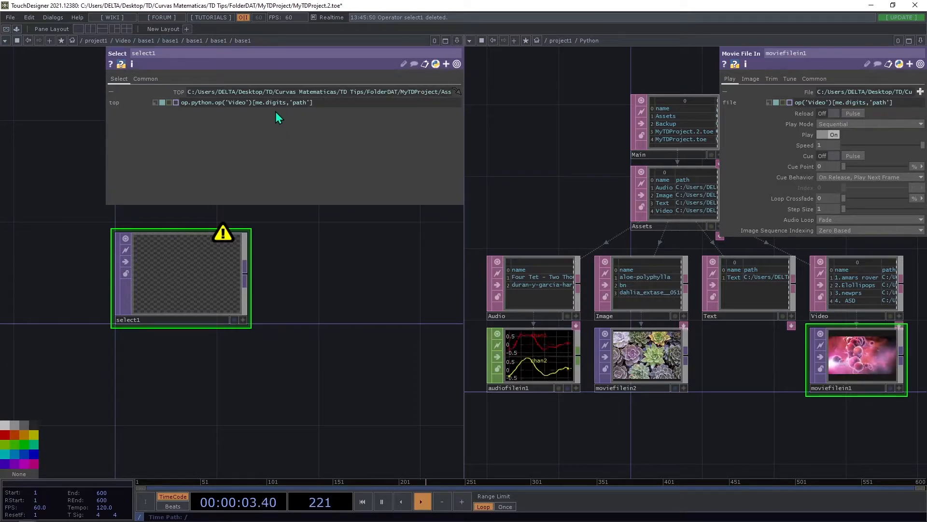
# Check the names of the Video table and the Movie File In below it in the Python network.
pyautogui.moveTo(247, 106)
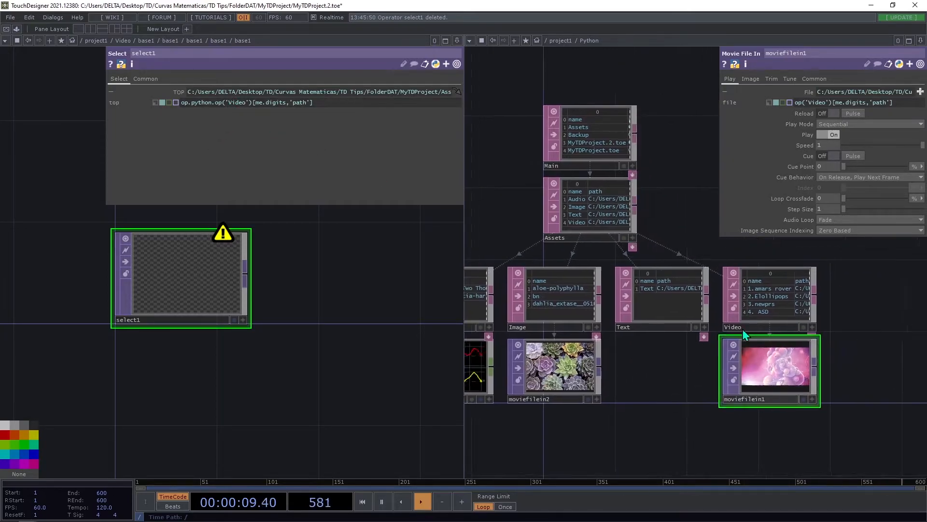
pyautogui.click(751, 298)
pyautogui.click(759, 385)
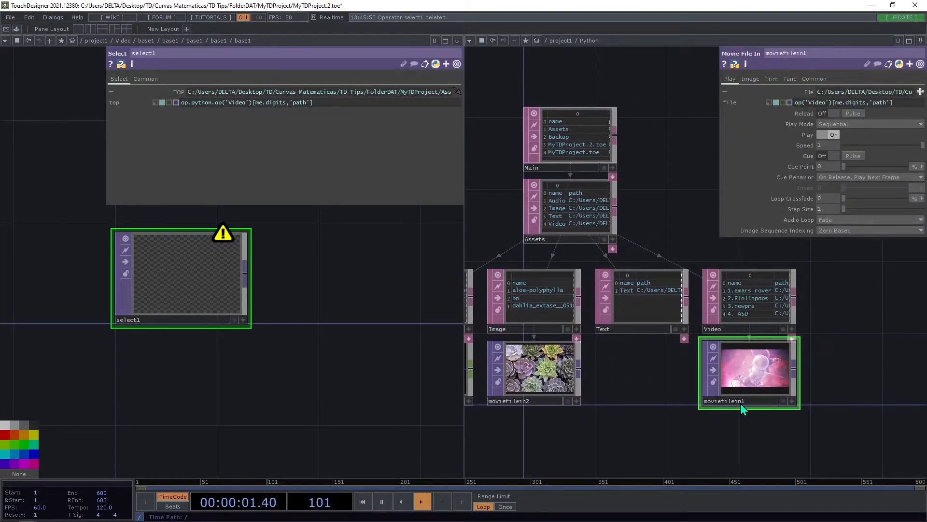
# Change the nested Select's TOP expression to op.python.op('moviefilein1'), dropping the [me.digits,'path'] part and keeping the parameter in expression mode.
pyautogui.click(231, 102)
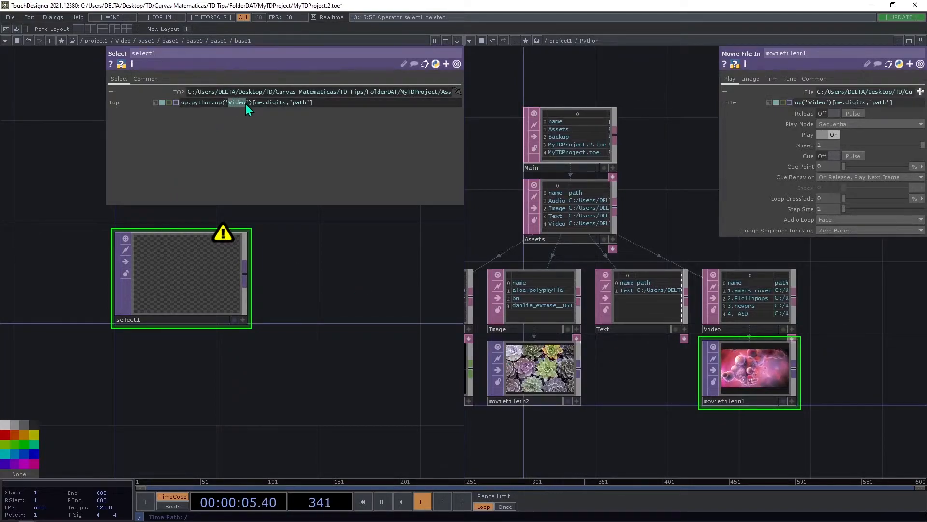
pyautogui.write('movi')
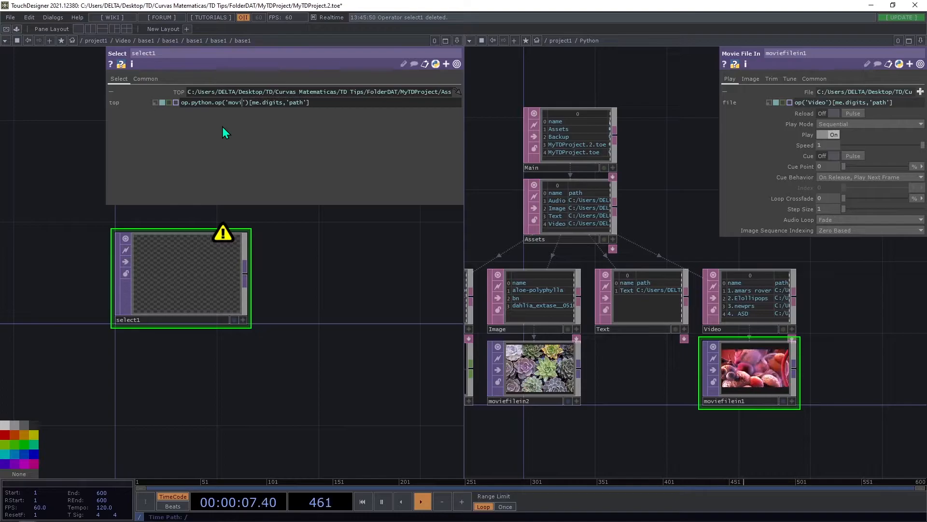
pyautogui.write('efilein1')
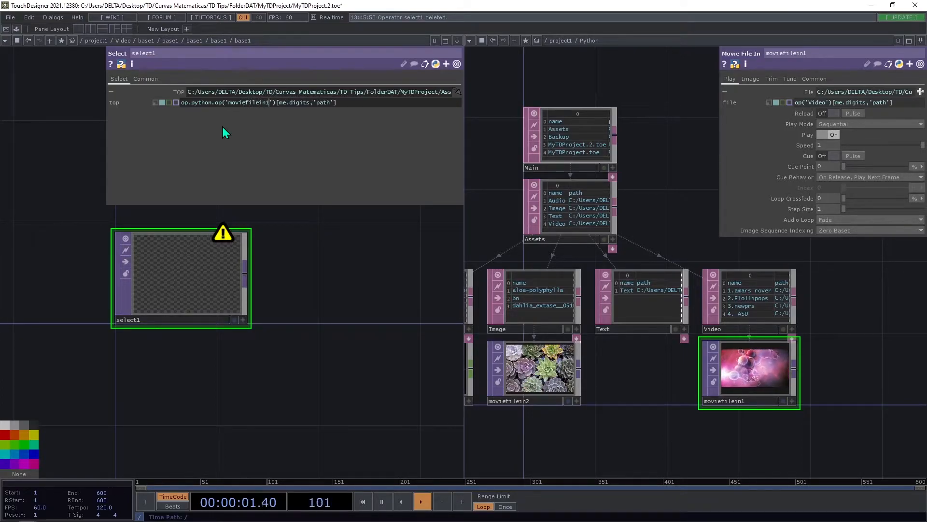
pyautogui.moveTo(273, 106); pyautogui.dragTo(412, 131)
pyautogui.press('Right')
pyautogui.press('BackSpace')
pyautogui.press('BackSpace')
pyautogui.press('BackSpace')
pyautogui.press('BackSpace')
pyautogui.press('BackSpace')
pyautogui.press('BackSpace')
pyautogui.press('BackSpace')
pyautogui.press('BackSpace')
pyautogui.press('BackSpace')
pyautogui.press('BackSpace')
pyautogui.press('BackSpace')
pyautogui.press('BackSpace')
pyautogui.press('BackSpace')
pyautogui.press('BackSpace')
pyautogui.press('BackSpace')
pyautogui.press('BackSpace')
pyautogui.press('BackSpace')
pyautogui.press('BackSpace')
pyautogui.press('Return')
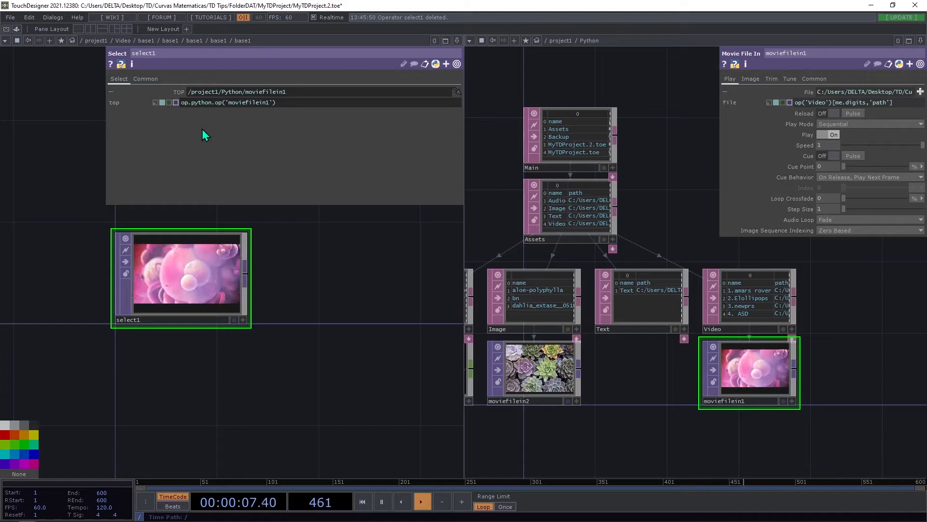
pyautogui.click(155, 102)
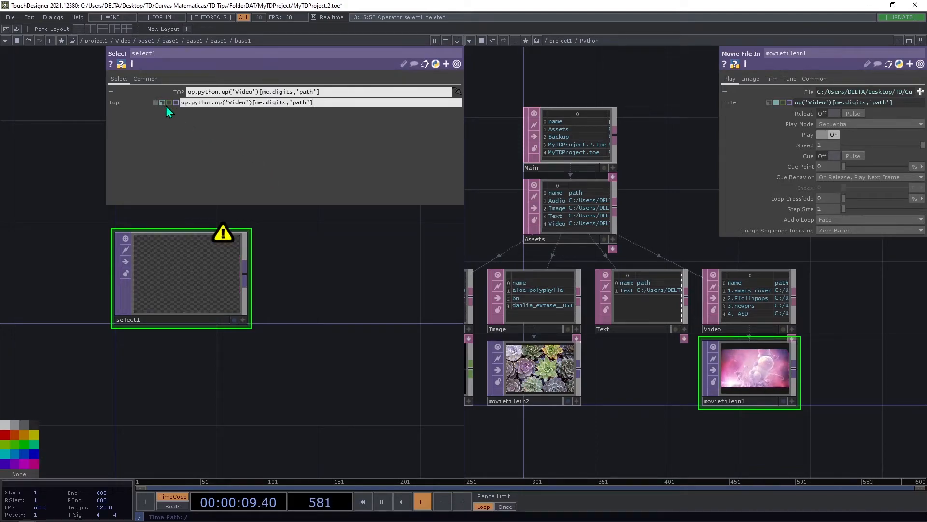
pyautogui.click(163, 102)
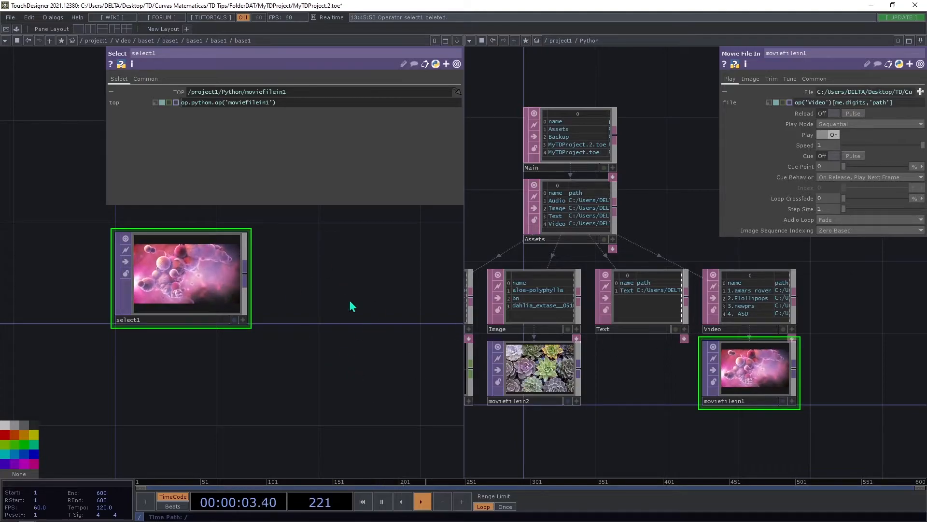
# Go up from the nested Base COMPs through the Video network to project1.
pyautogui.scroll(-5, 191, 284)
pyautogui.moveTo(187, 103)
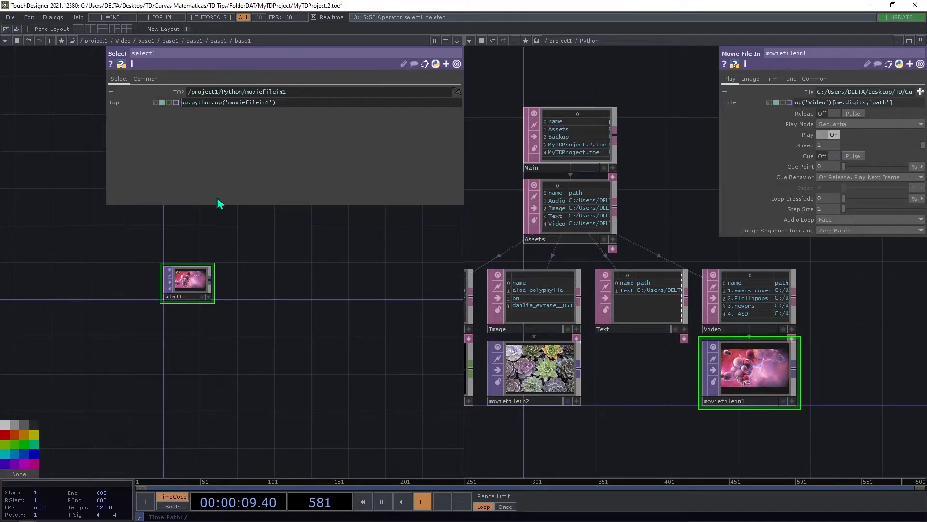
pyautogui.scroll(-10, 190, 302)
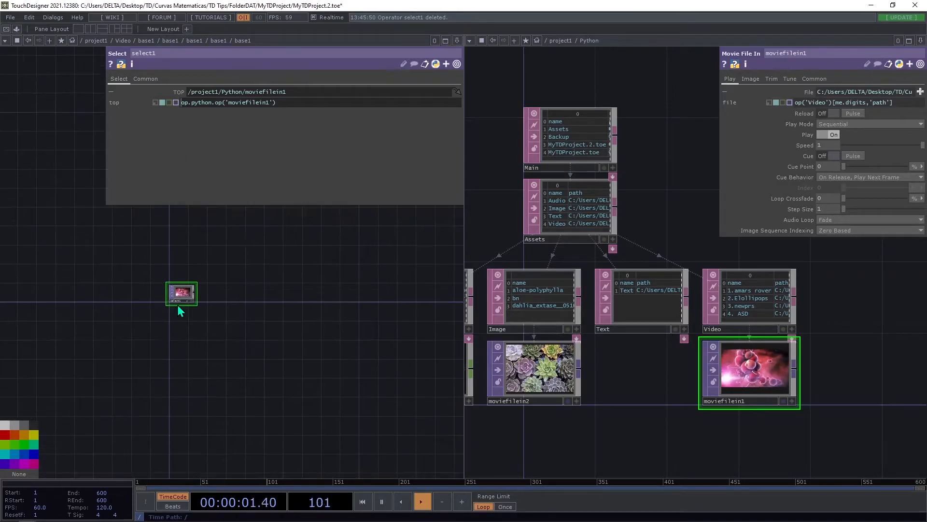
pyautogui.scroll(-10, 140, 302)
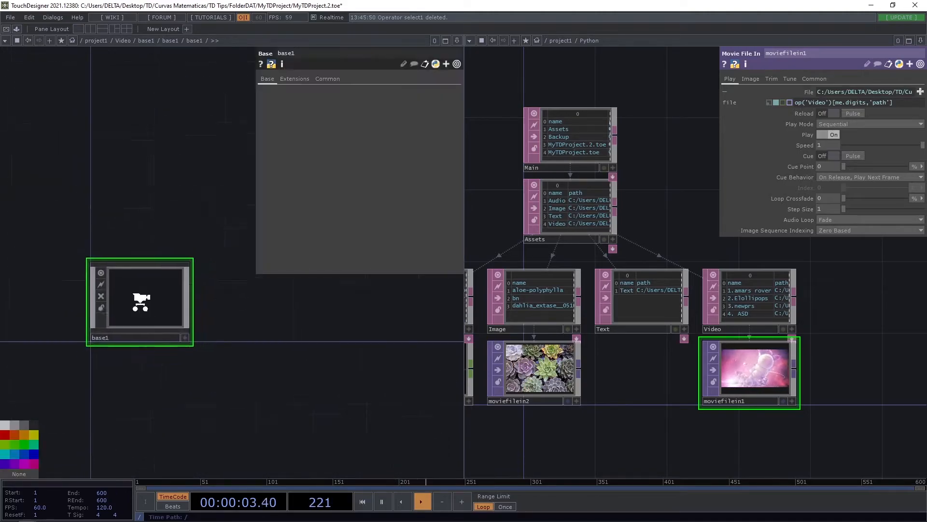
pyautogui.scroll(-10, 140, 299)
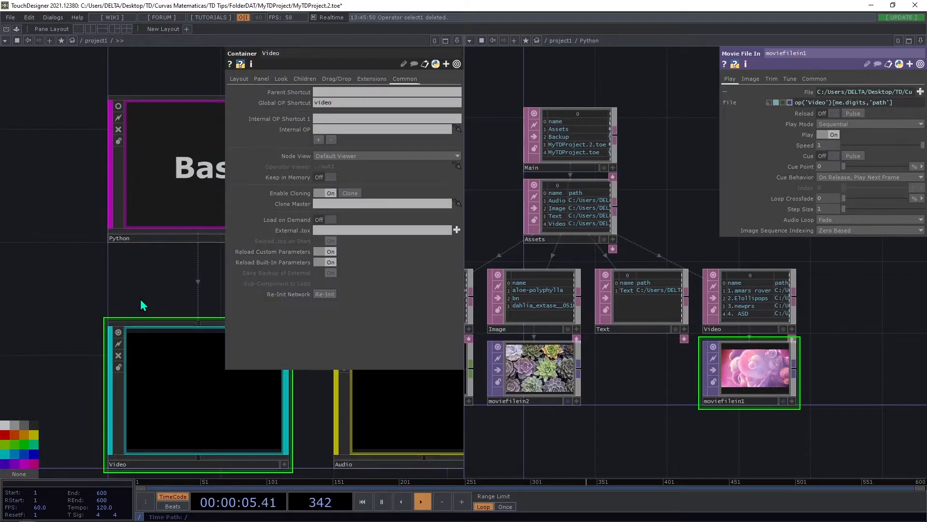
pyautogui.scroll(5, 145, 329)
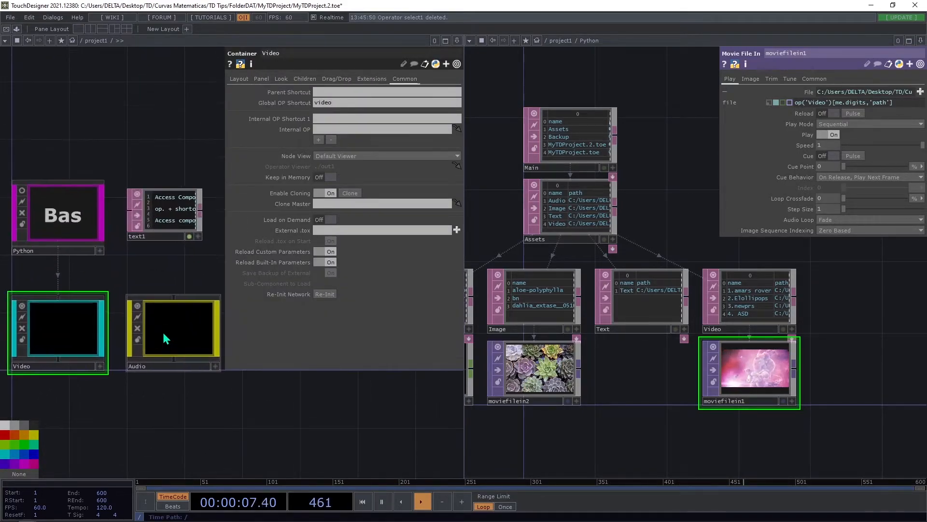
# Enter the Audio container's network and select the Audio File In below the Audio table in the Python network.
pyautogui.click(171, 318)
pyautogui.press('i')
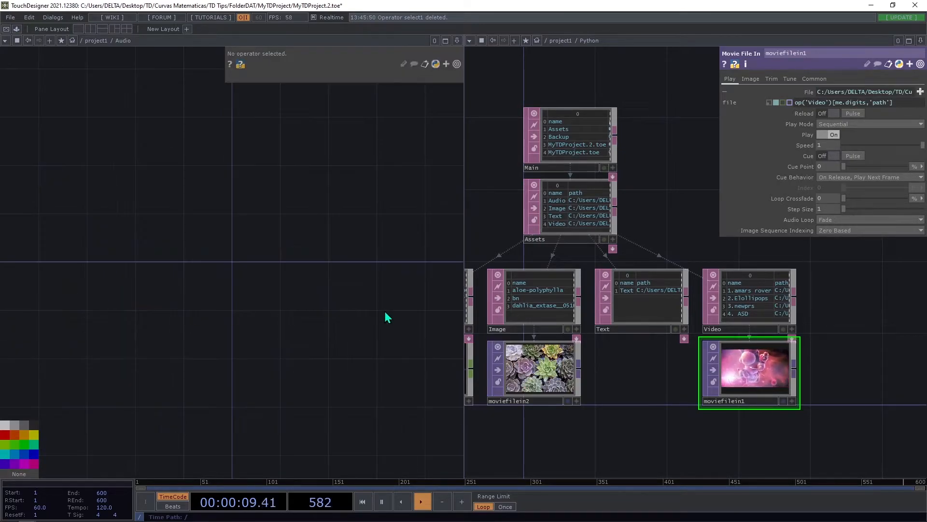
pyautogui.moveTo(560, 413); pyautogui.dragTo(810, 386)
pyautogui.click(682, 356)
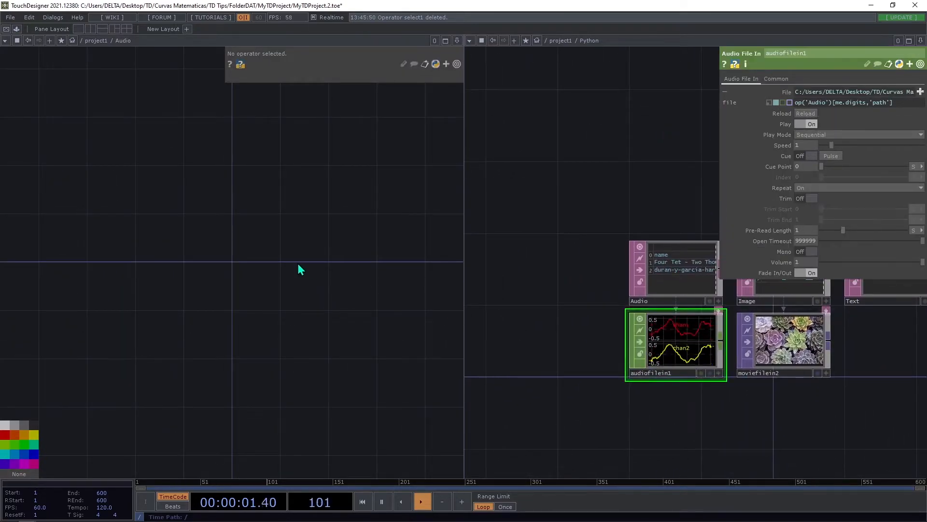
pyautogui.press('Tab')
pyautogui.write('au')
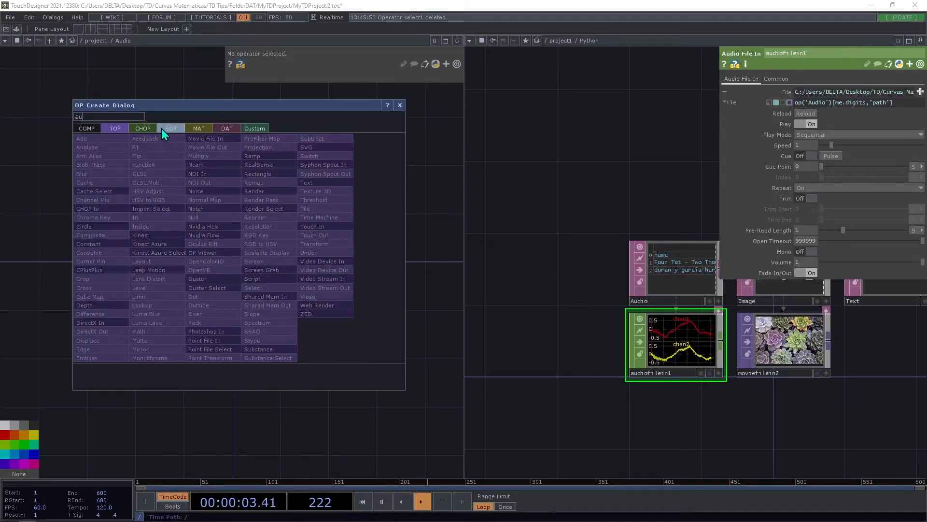
pyautogui.click(143, 128)
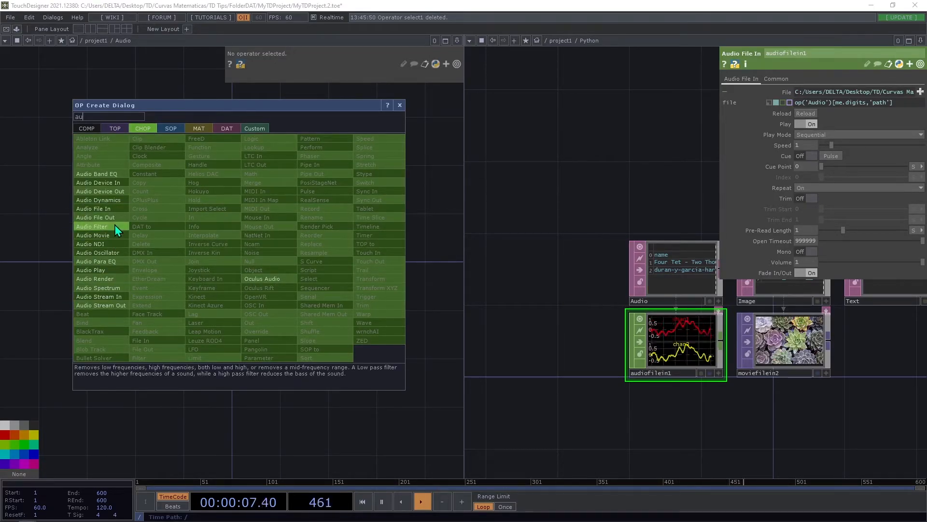
pyautogui.click(114, 210)
pyautogui.click(255, 242)
pyautogui.moveTo(270, 314); pyautogui.dragTo(195, 330)
pyautogui.moveTo(164, 259); pyautogui.dragTo(175, 256)
pyautogui.moveTo(216, 342); pyautogui.dragTo(170, 347)
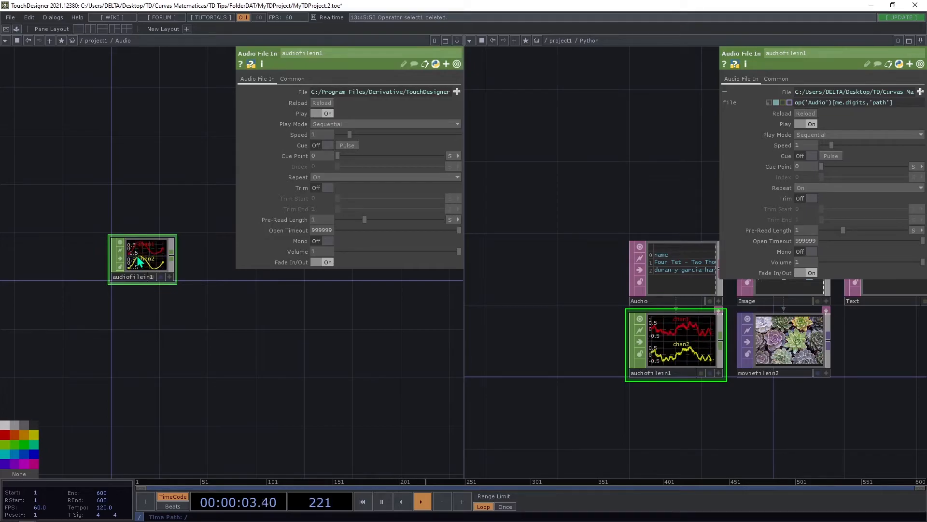
pyautogui.press('Delete')
# Add a Select CHOP to the Audio network.
pyautogui.press('Tab')
pyautogui.write('se')
pyautogui.click(254, 288)
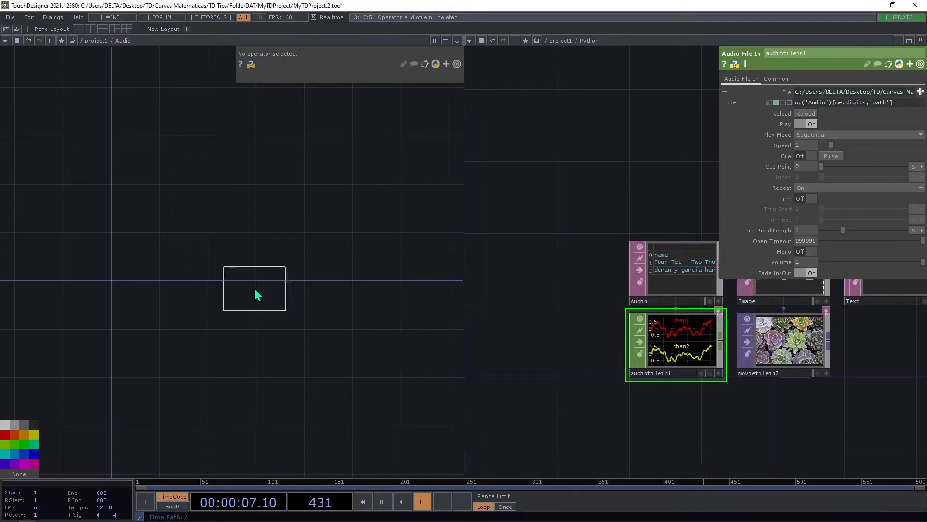
pyautogui.click(138, 259)
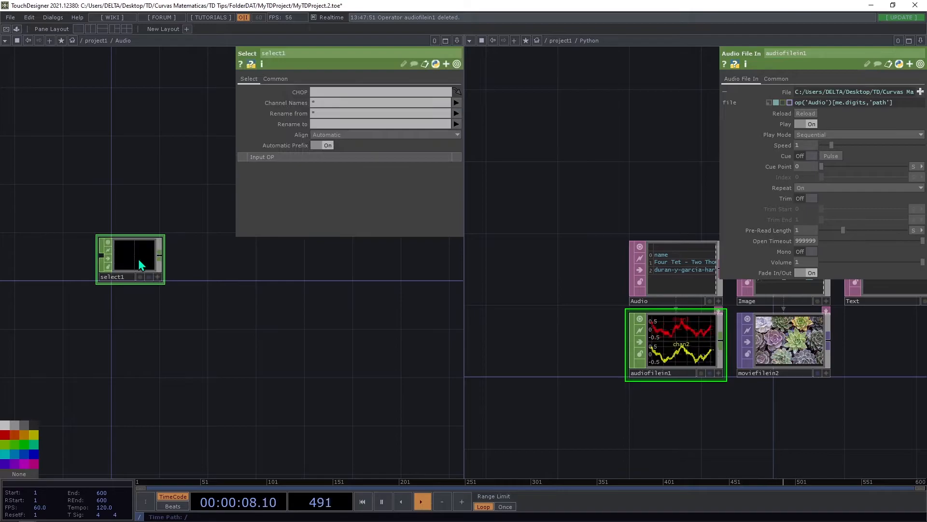
# Set the new Select's CHOP parameter to the Python expression op.python.op('movifilein1').
pyautogui.click(300, 91)
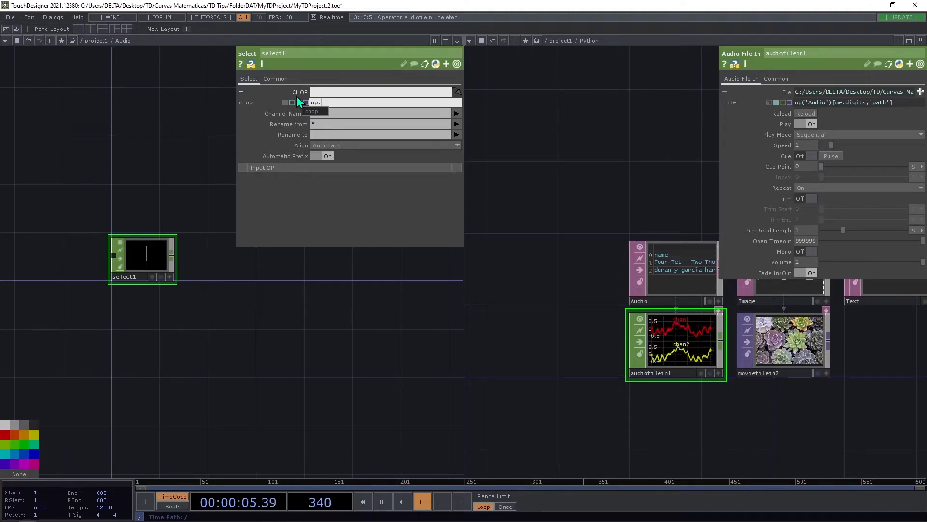
pyautogui.write('pyt')
pyautogui.write('hon')
pyautogui.write('.op.')
pyautogui.write("('mov")
pyautogui.write('i')
pyautogui.write('filein')
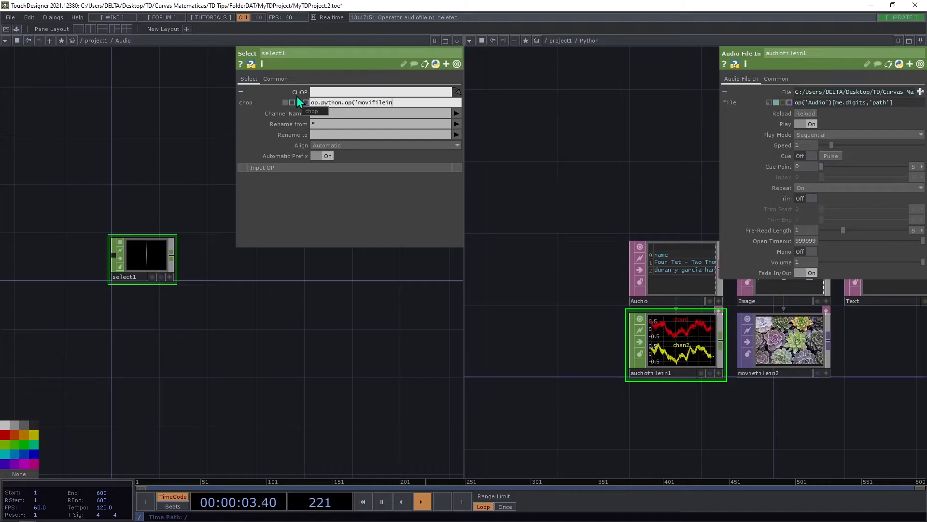
pyautogui.write("1)'")
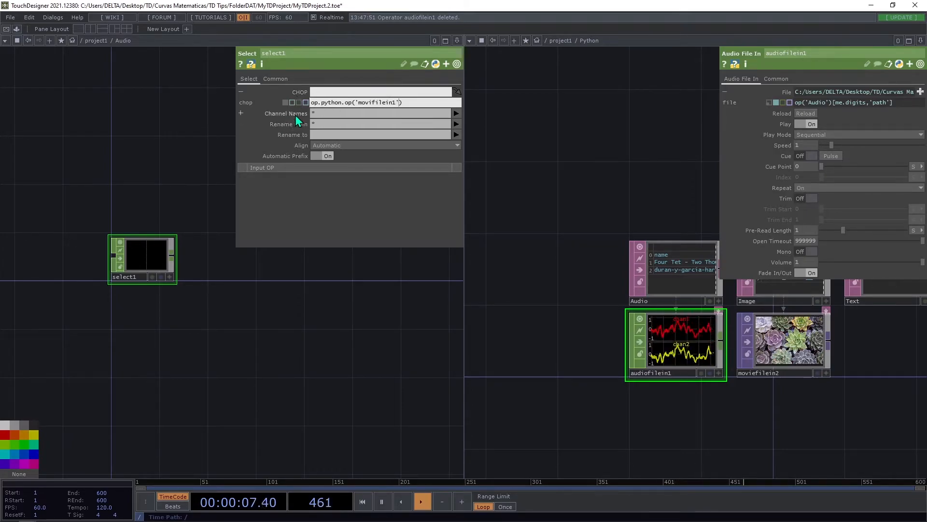
pyautogui.press('Return')
# Replace the operator name in the Select's CHOP expression so it reads op.python.op('audiofilein1').
pyautogui.moveTo(364, 104); pyautogui.dragTo(393, 109)
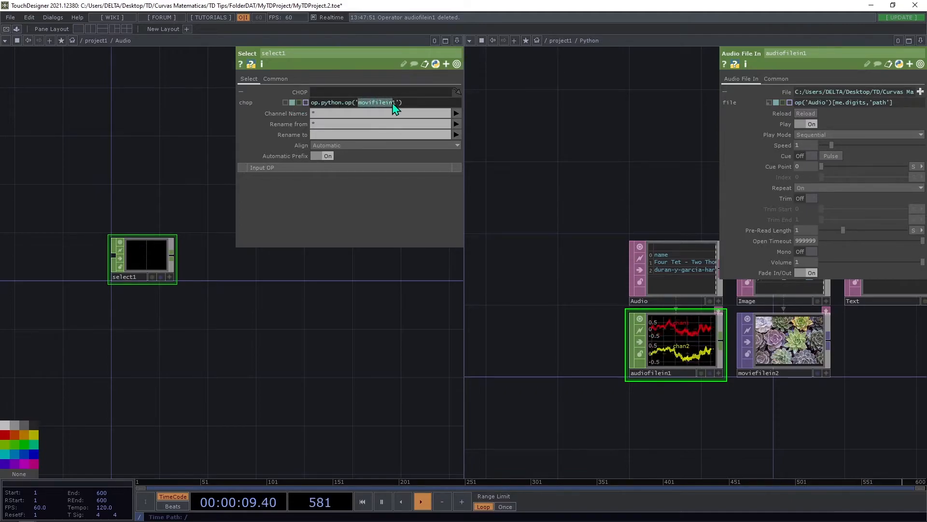
pyautogui.write('audiofilein1')
pyautogui.press('Return')
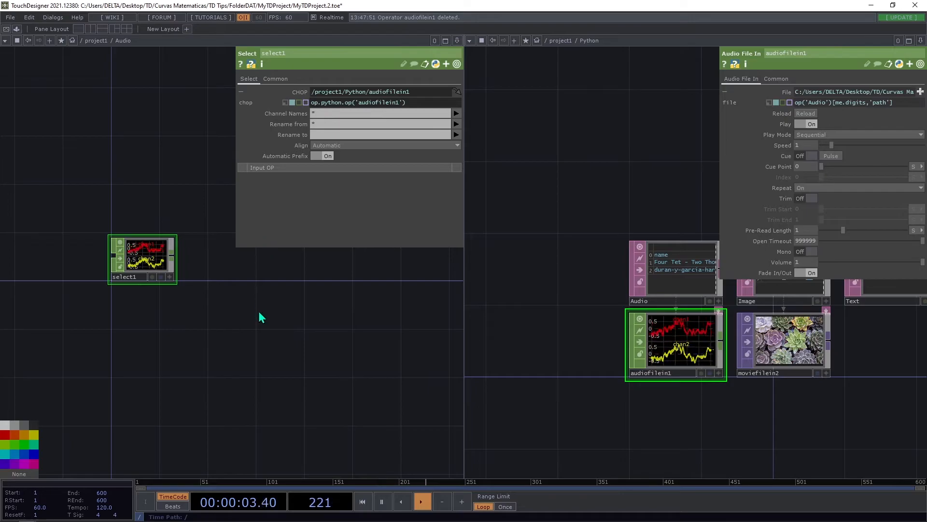
# Examine the op.python part of the Select's CHOP expression and the Python network it refers to.
pyautogui.moveTo(258, 312); pyautogui.dragTo(261, 317)
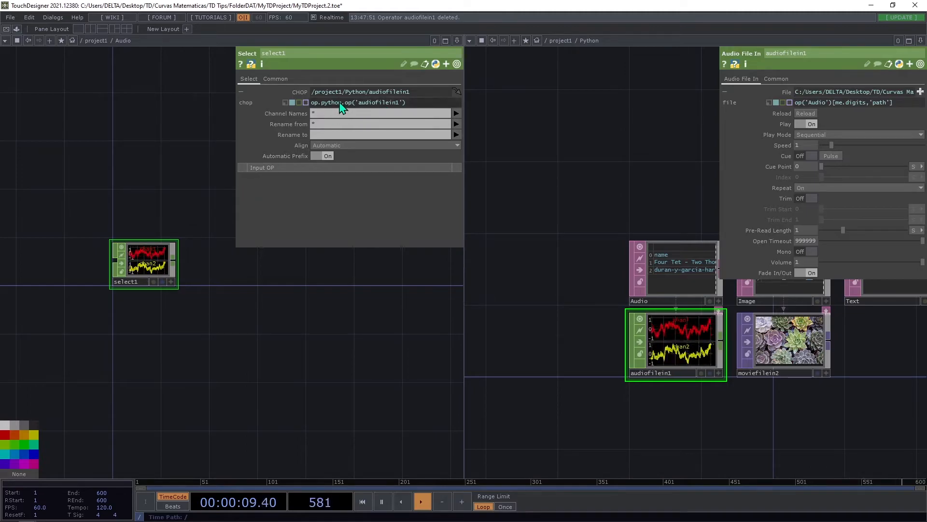
pyautogui.moveTo(342, 103); pyautogui.dragTo(312, 111)
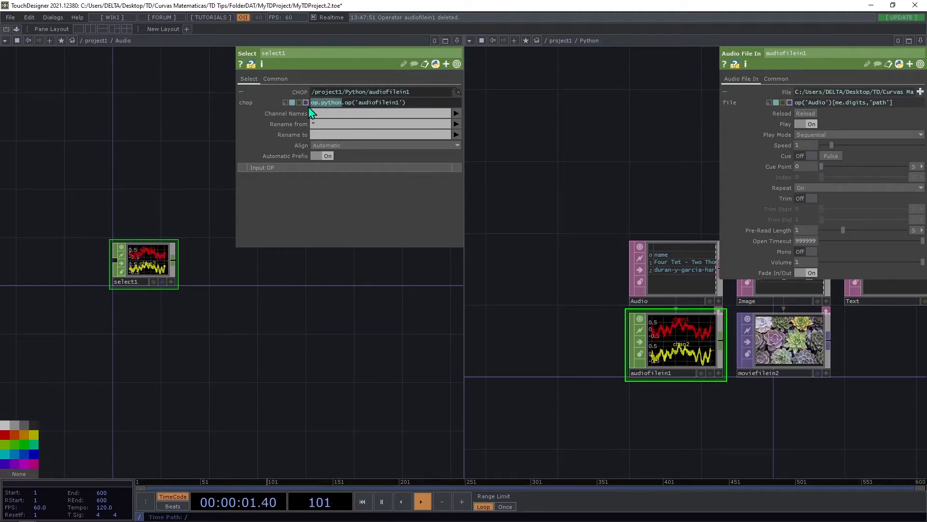
pyautogui.moveTo(315, 108)
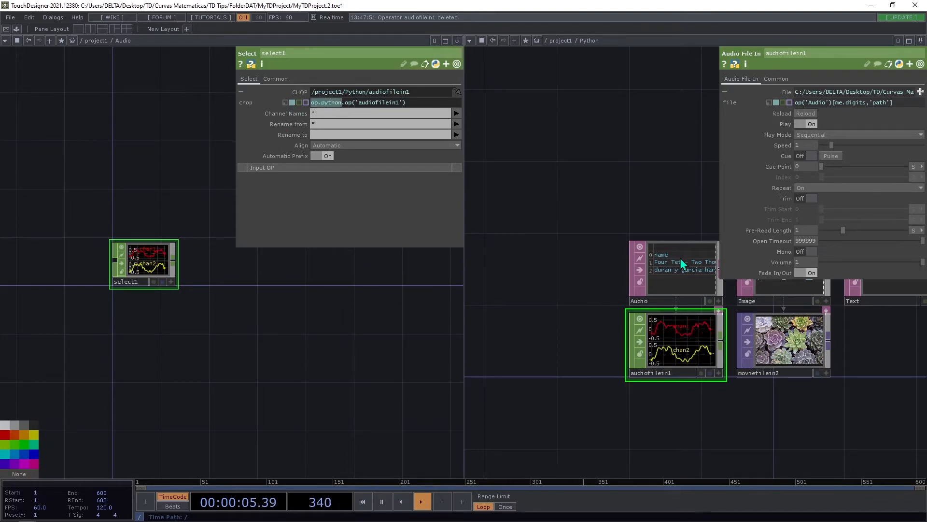
pyautogui.scroll(-6, 586, 258)
pyautogui.scroll(5, 570, 186)
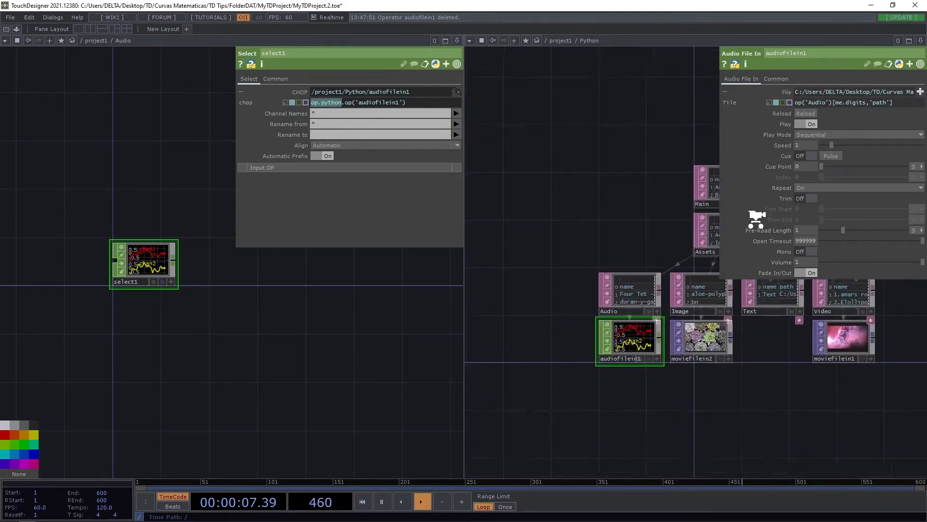
pyautogui.scroll(-5, 581, 222)
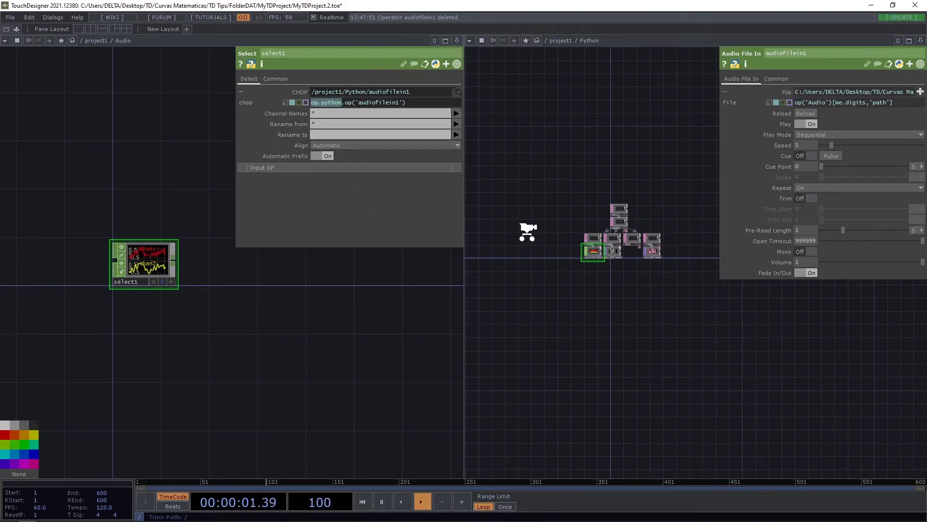
pyautogui.click(225, 265)
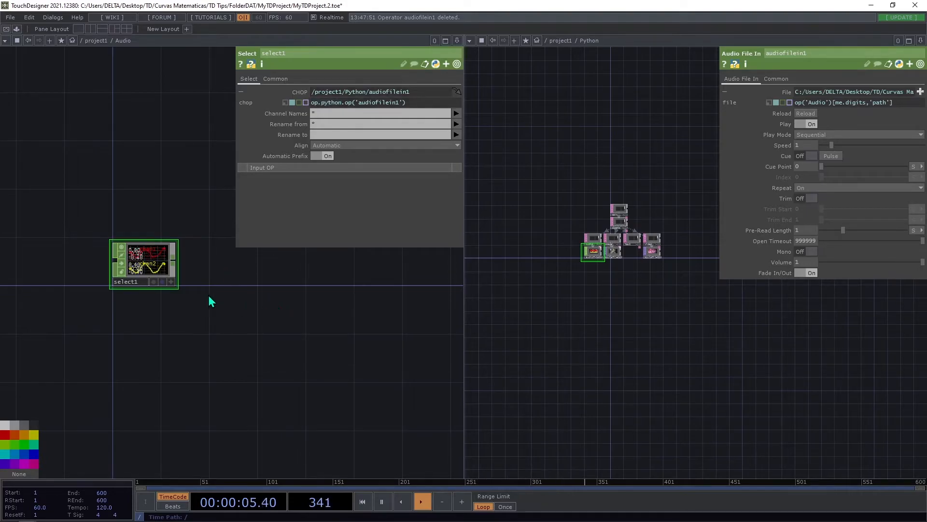
# Return from the Audio network to project1 with the Video container selected, and maximize that network pane.
pyautogui.scroll(-5, 173, 276)
pyautogui.scroll(-2, 174, 277)
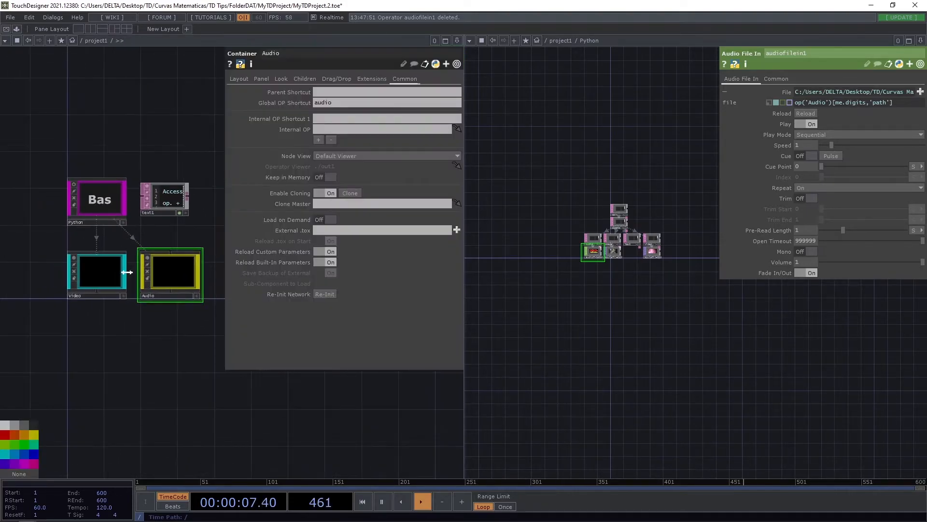
pyautogui.moveTo(122, 357)
pyautogui.mouseDown()
pyautogui.moveTo(103, 356)
pyautogui.moveTo(118, 365)
pyautogui.mouseUp()
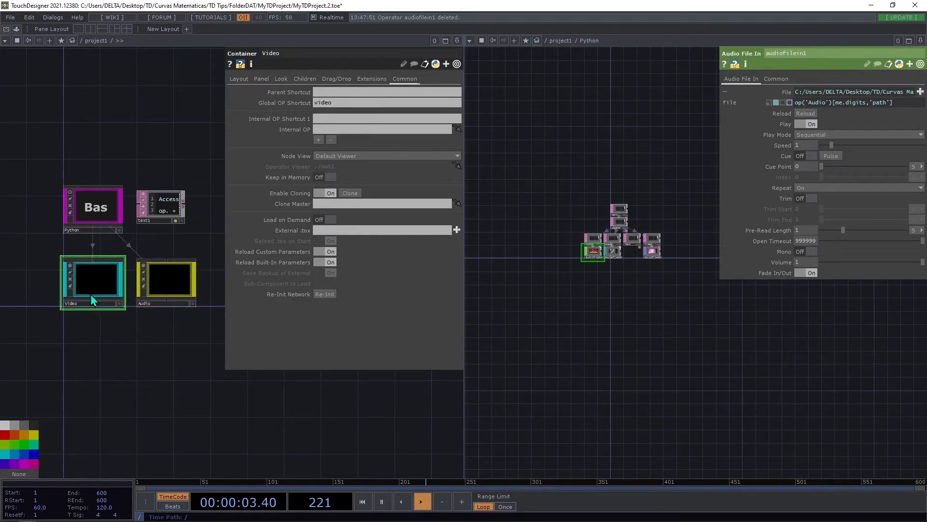
pyautogui.moveTo(141, 335); pyautogui.dragTo(183, 348)
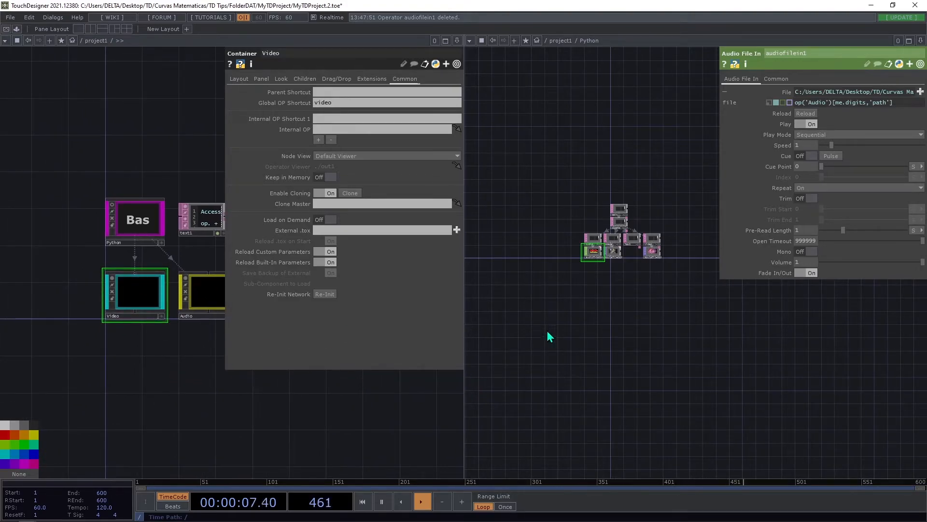
pyautogui.click(447, 41)
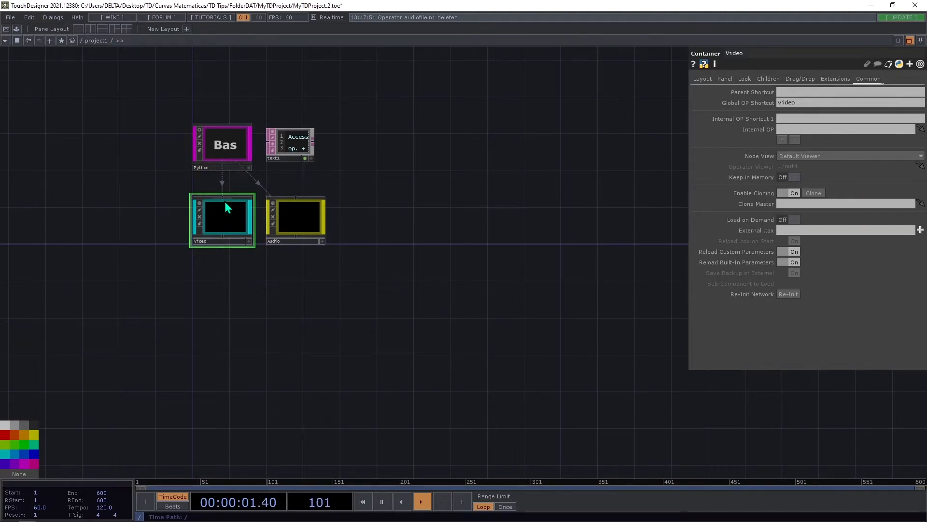
# Set the Video container's width to 1280 and its height to 720.
pyautogui.click(706, 80)
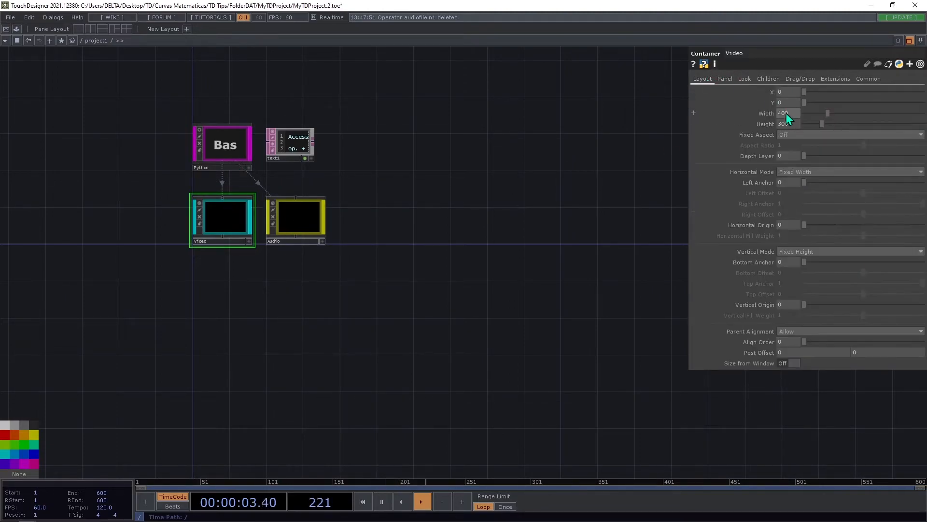
pyautogui.write('120')
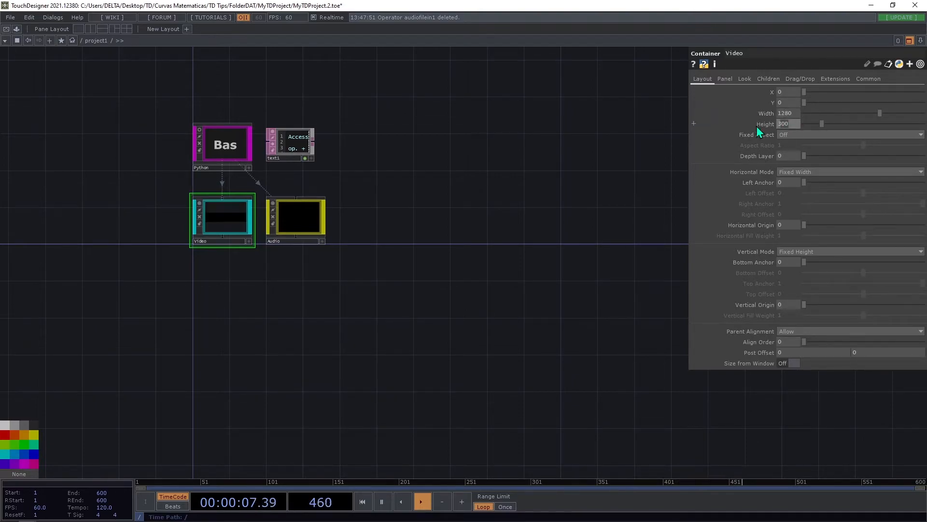
pyautogui.write('720')
pyautogui.press('Return')
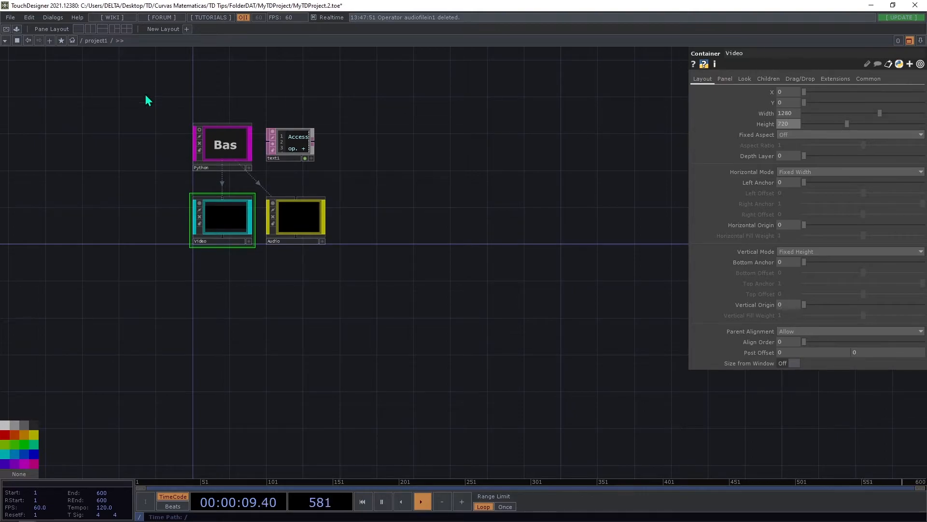
# Set the Video container's Background TOP to ./bg.
pyautogui.click(745, 79)
pyautogui.click(803, 115)
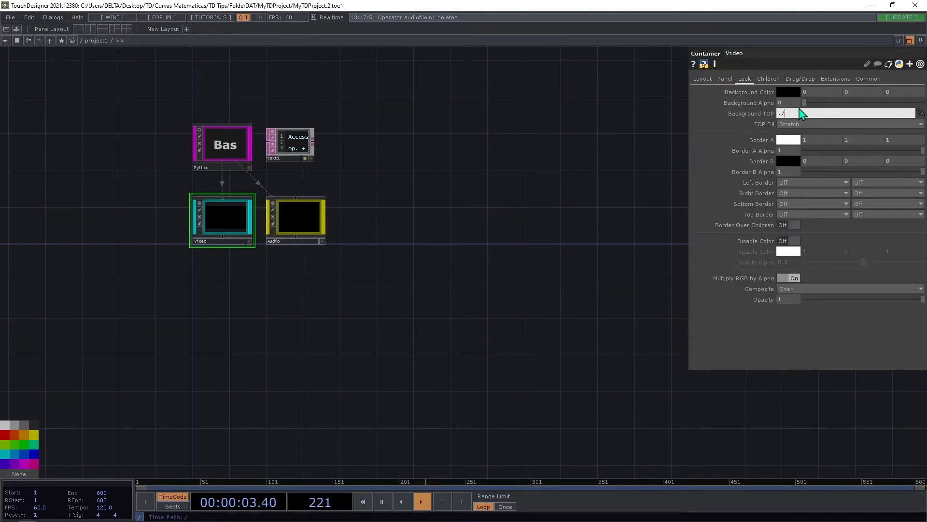
pyautogui.doubleClick(236, 229)
pyautogui.click(533, 359)
pyautogui.write('bg')
pyautogui.press('Return')
pyautogui.scroll(-5, 419, 236)
pyautogui.scroll(-4, 419, 241)
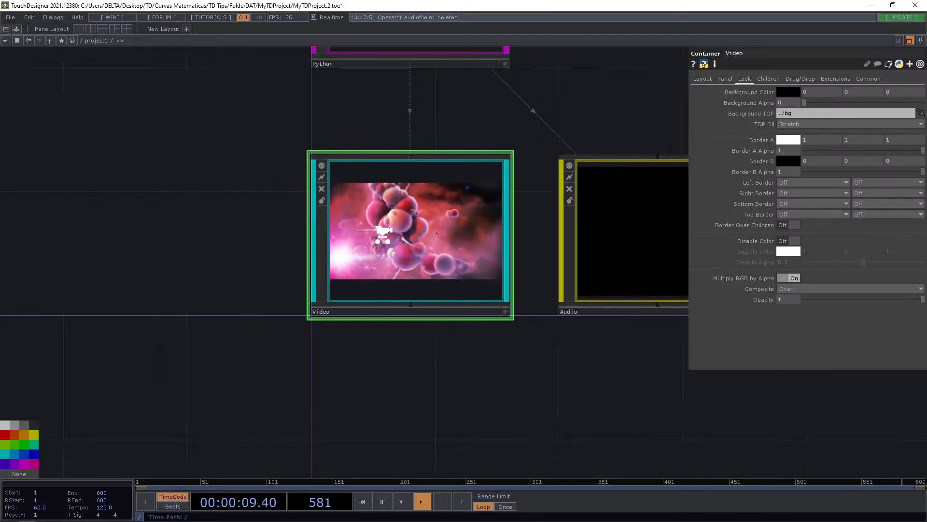
# Inside the Video container, duplicate moviefilein1 twice and stack the two copies directly below it.
pyautogui.scroll(5, 382, 237)
pyautogui.click(161, 340)
pyautogui.hotkey('ctrl', 'c')
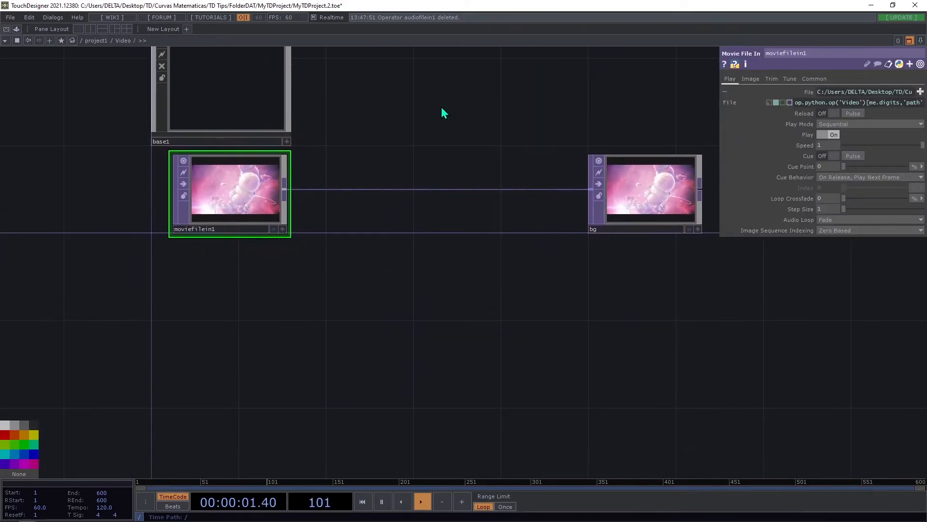
pyautogui.hotkey('ctrl', 'v')
pyautogui.hotkey('ctrl', 'v')
pyautogui.moveTo(236, 306); pyautogui.dragTo(236, 285)
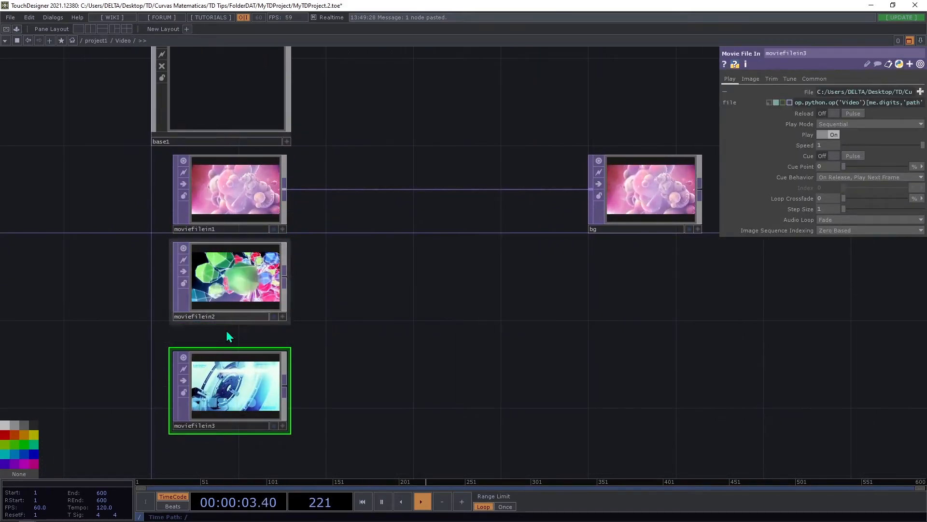
pyautogui.moveTo(261, 401); pyautogui.dragTo(261, 379)
# Examine how the file expression of moviefilein2 uses me.digits to choose its video path.
pyautogui.click(234, 270)
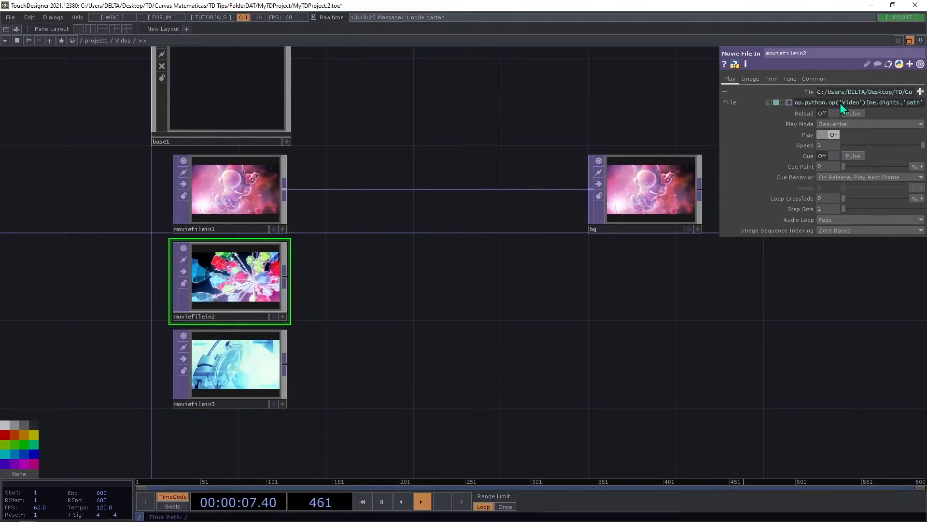
pyautogui.moveTo(891, 106)
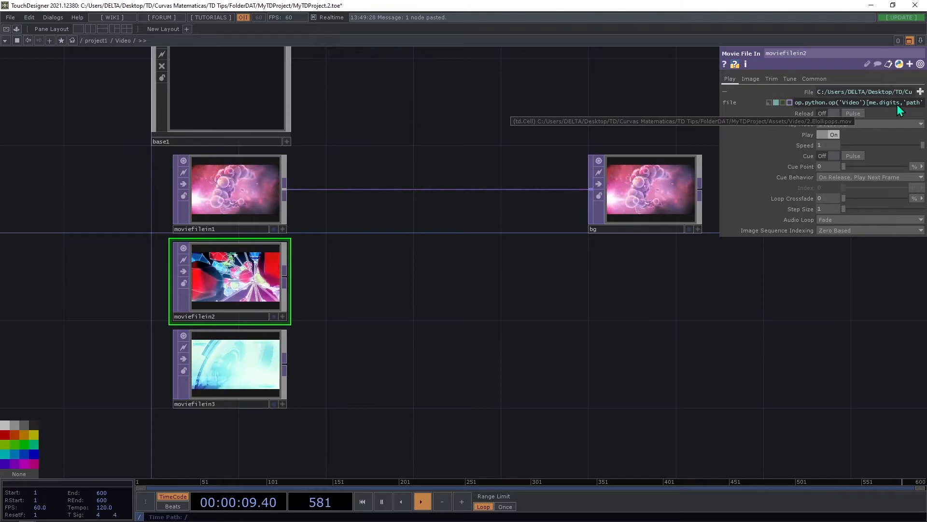
pyautogui.moveTo(897, 105); pyautogui.dragTo(874, 104)
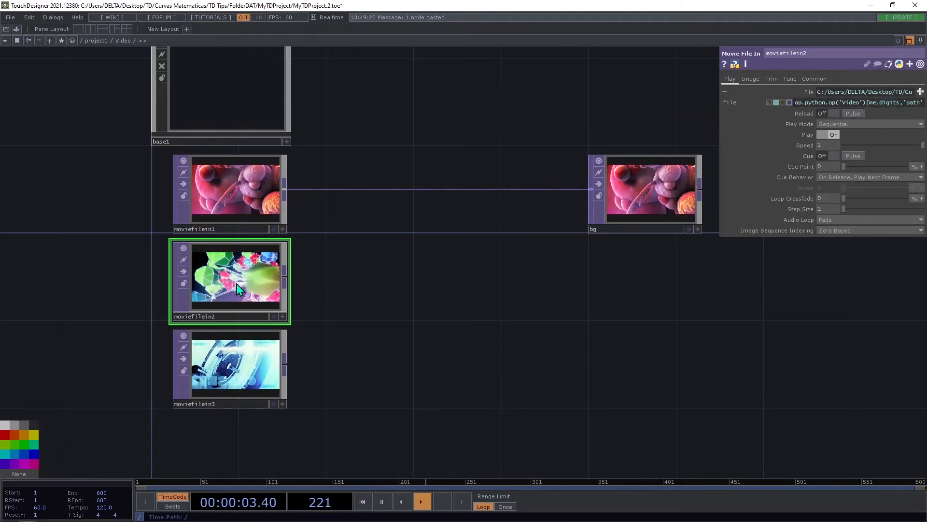
# Insert a Switch TOP between moviefilein1 and bg, and connect moviefilein2 and moviefilein3 as its further inputs.
pyautogui.moveTo(455, 219); pyautogui.dragTo(345, 258)
pyautogui.rightClick(342, 227)
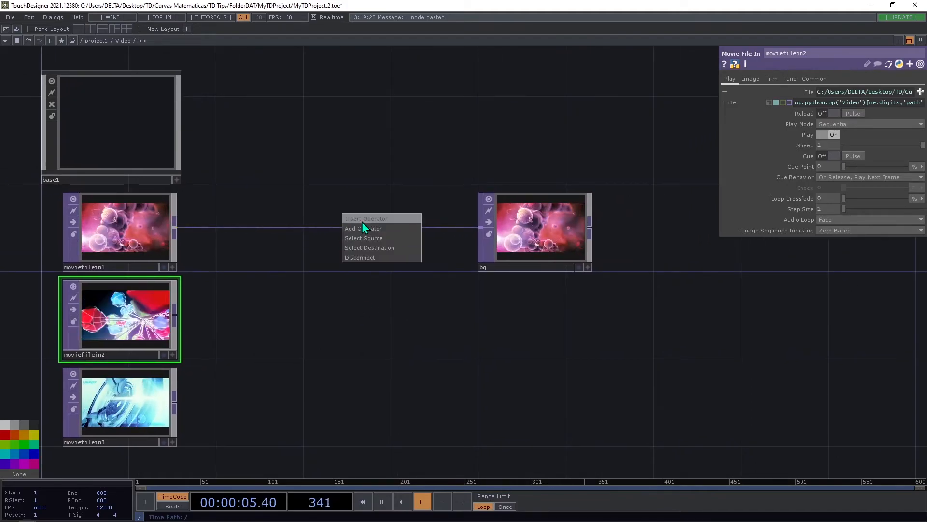
pyautogui.click(361, 222)
pyautogui.write('sw')
pyautogui.click(435, 133)
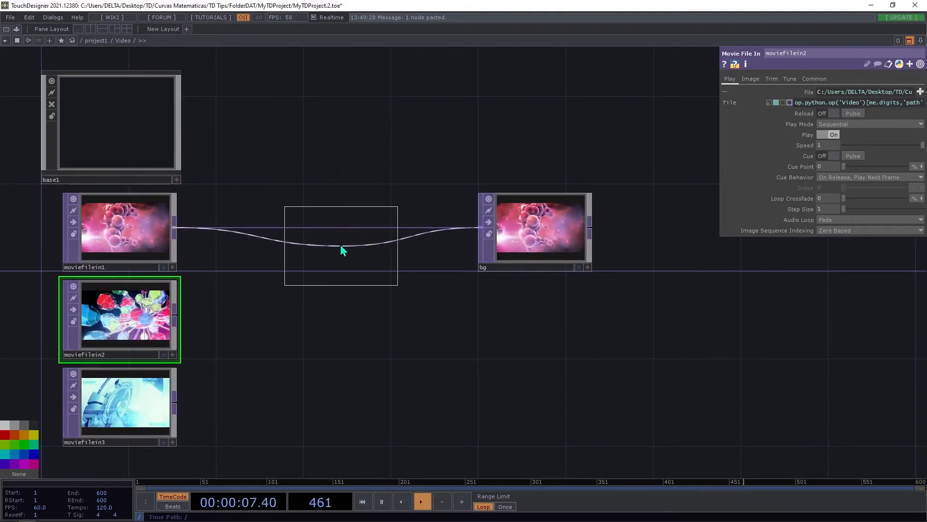
pyautogui.click(340, 237)
pyautogui.moveTo(182, 317); pyautogui.dragTo(336, 191)
pyautogui.moveTo(226, 356); pyautogui.dragTo(336, 191)
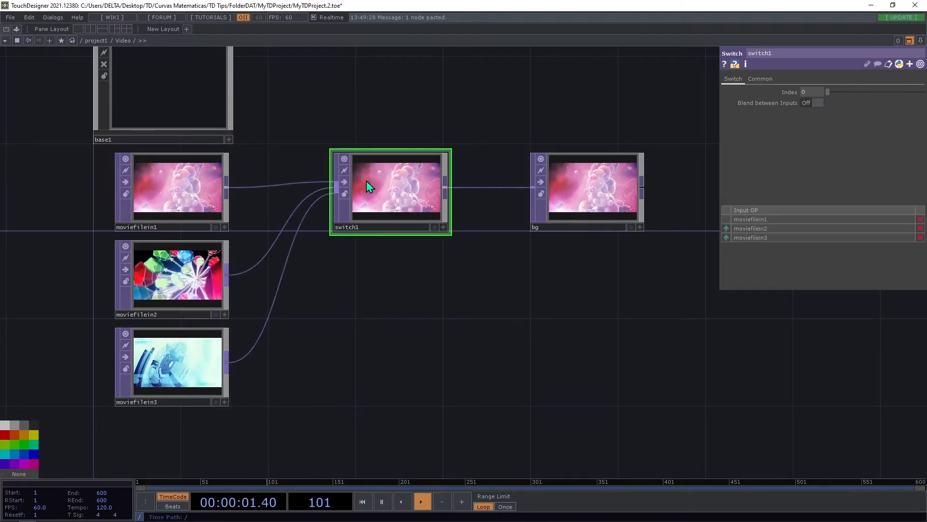
# Go back up to project1 and place a Button COMP below the Video container.
pyautogui.scroll(-1, 583, 276)
pyautogui.moveTo(583, 277); pyautogui.dragTo(289, 293)
pyautogui.scroll(-5, 291, 287)
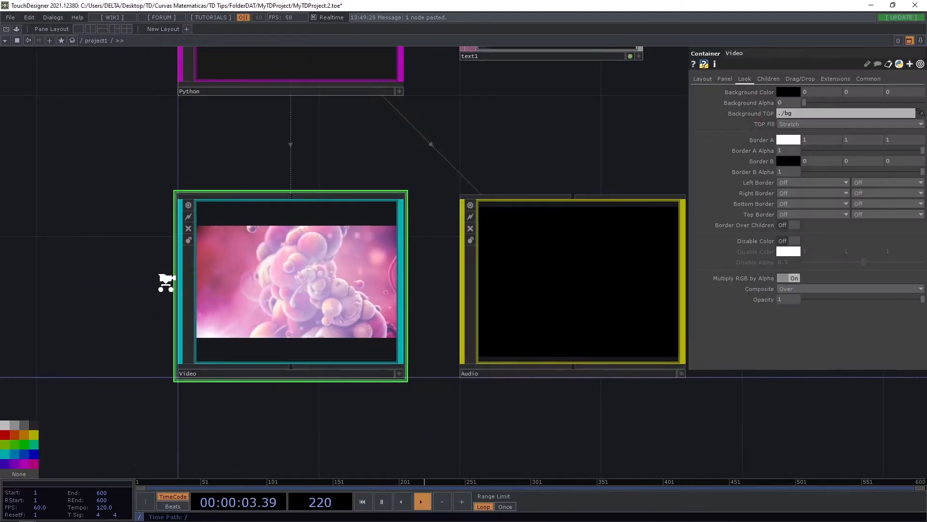
pyautogui.scroll(3, 198, 313)
pyautogui.press('Tab')
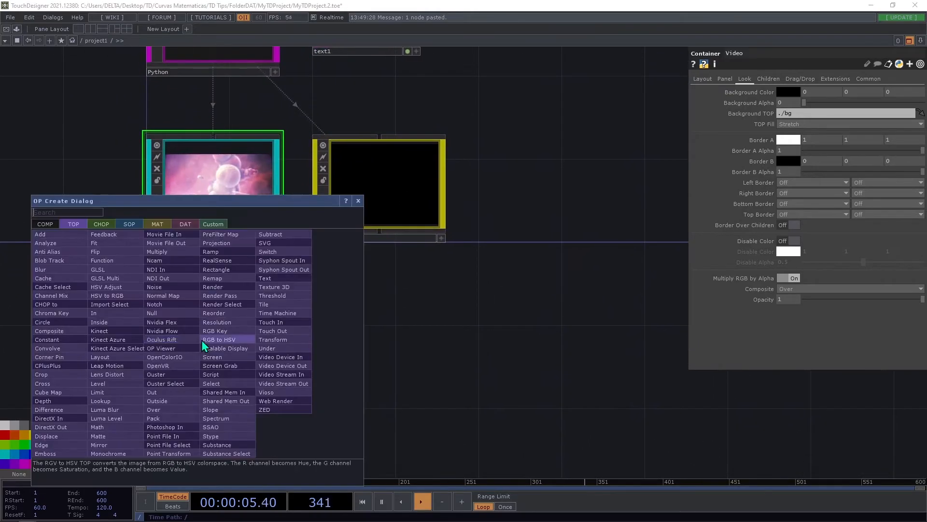
pyautogui.click(99, 224)
pyautogui.write('but')
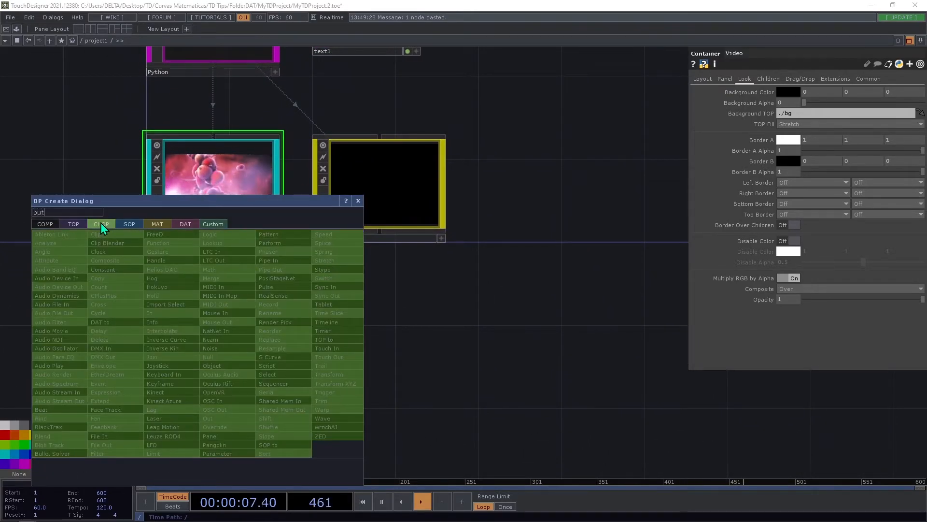
pyautogui.click(43, 224)
pyautogui.click(116, 241)
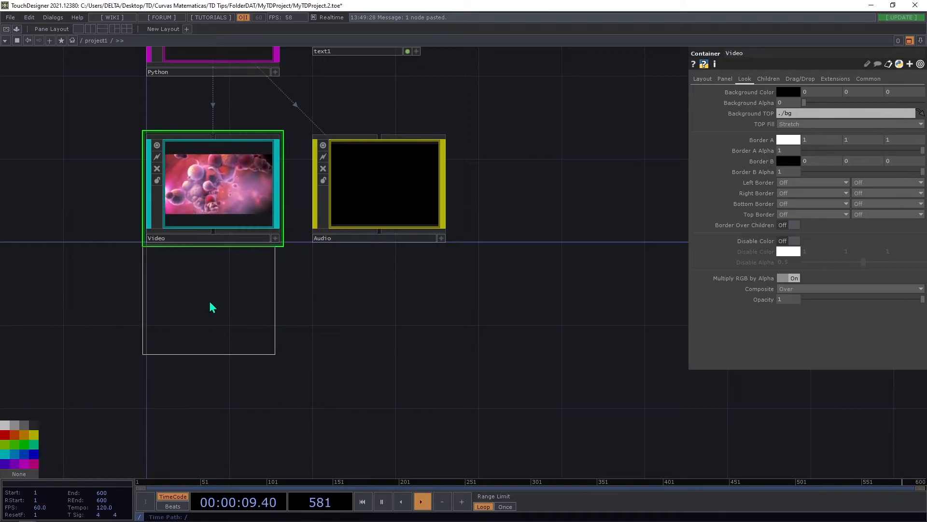
pyautogui.click(215, 327)
# Attach a Null CHOP to the button's output, leaving space between the two.
pyautogui.rightClick(278, 329)
pyautogui.write('n')
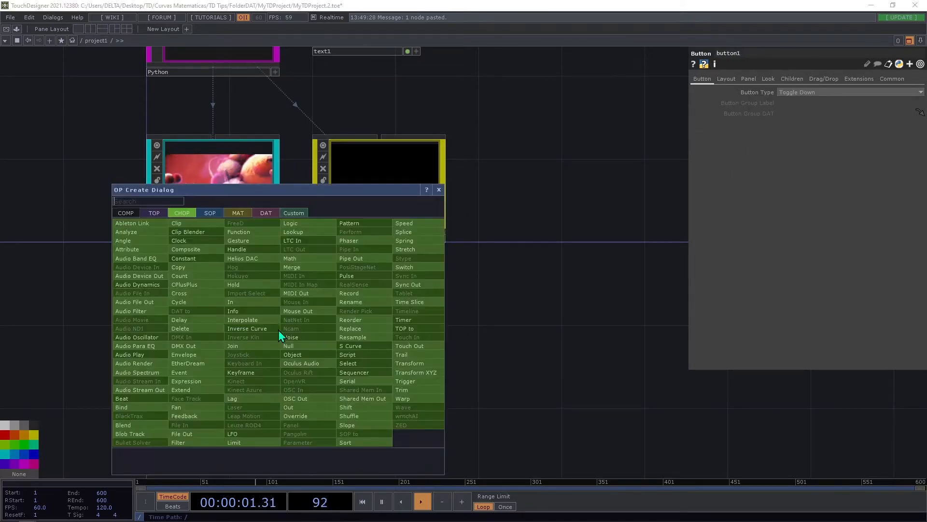
pyautogui.click(304, 344)
pyautogui.click(595, 335)
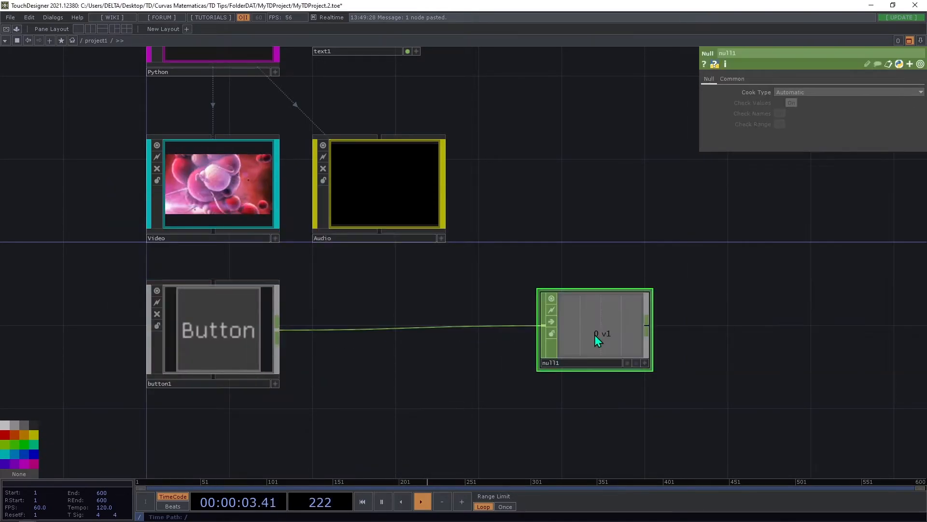
pyautogui.moveTo(591, 343); pyautogui.dragTo(591, 363)
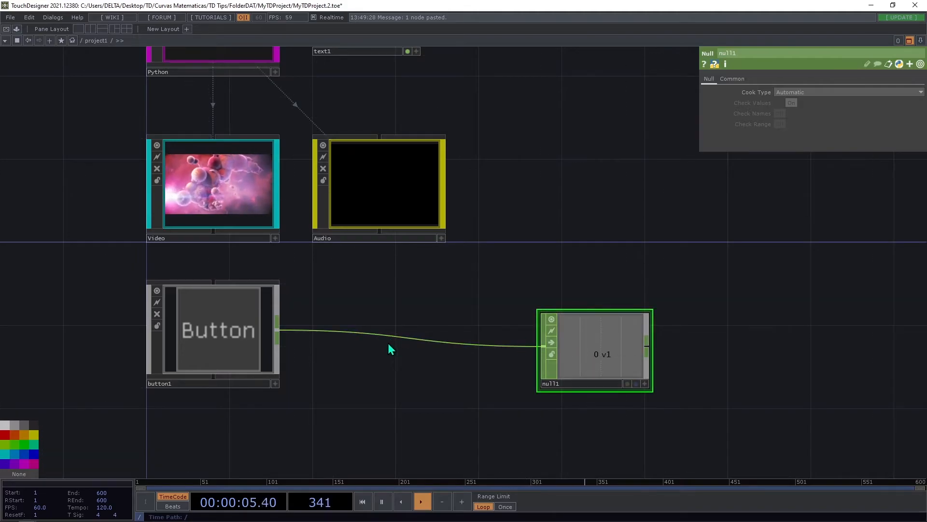
# Insert a Count CHOP on the wire between the button and the Null.
pyautogui.rightClick(404, 334)
pyautogui.click(407, 326)
pyautogui.write('c')
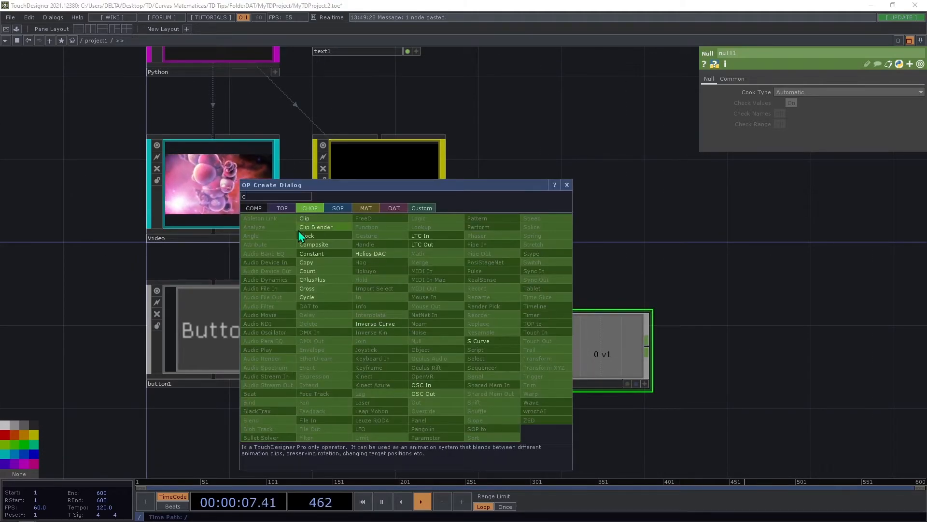
pyautogui.click(319, 272)
pyautogui.click(355, 329)
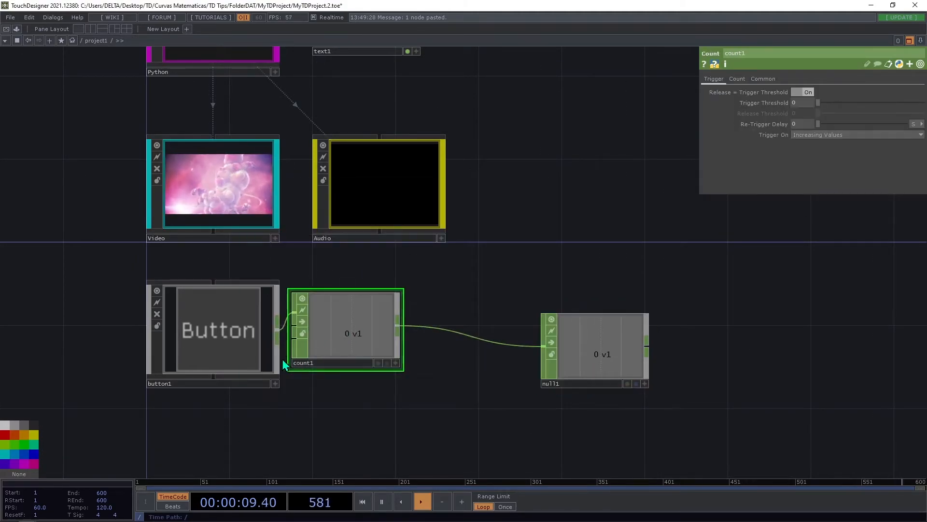
# Set the button's type to Momentary and line the Null up directly beside the Count.
pyautogui.click(242, 321)
pyautogui.click(827, 92)
pyautogui.click(815, 102)
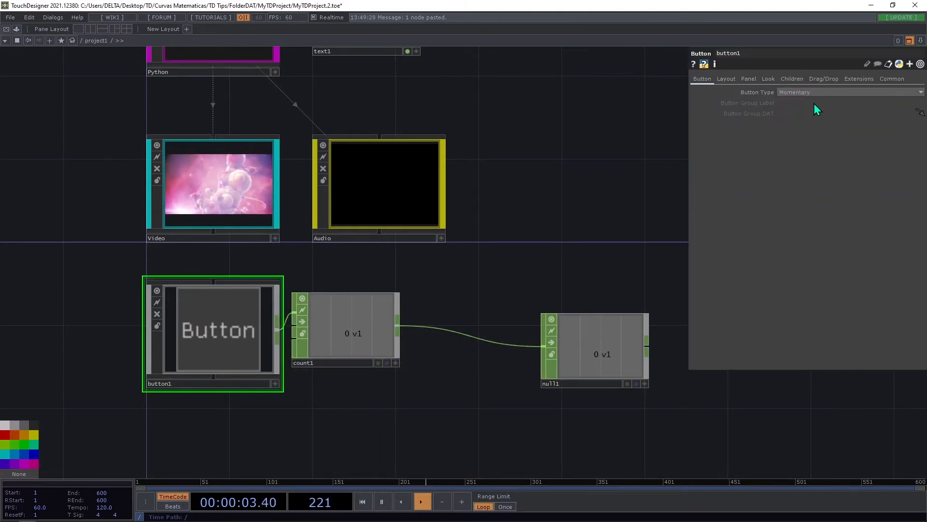
pyautogui.click(333, 347)
pyautogui.moveTo(619, 381); pyautogui.dragTo(497, 370)
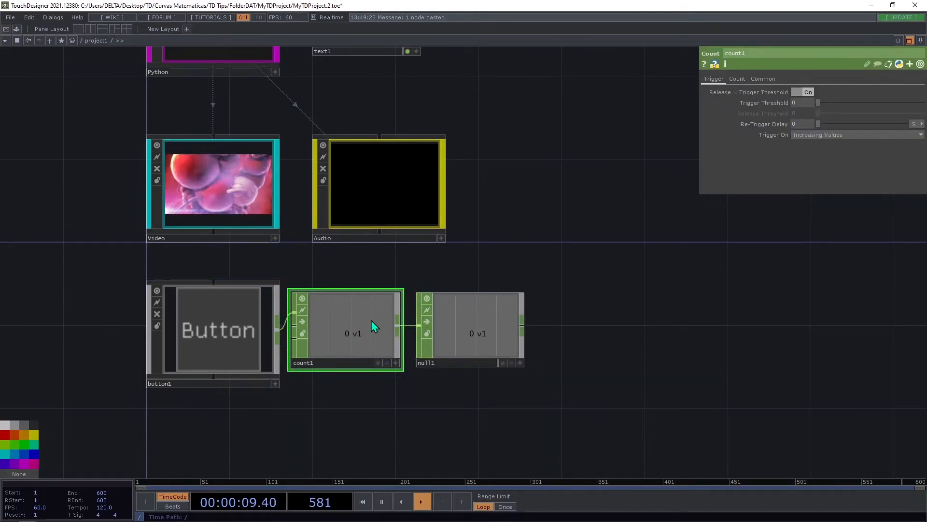
# Set the Count's limit to Loop Min/Max with a limit maximum of 2.
pyautogui.click(735, 81)
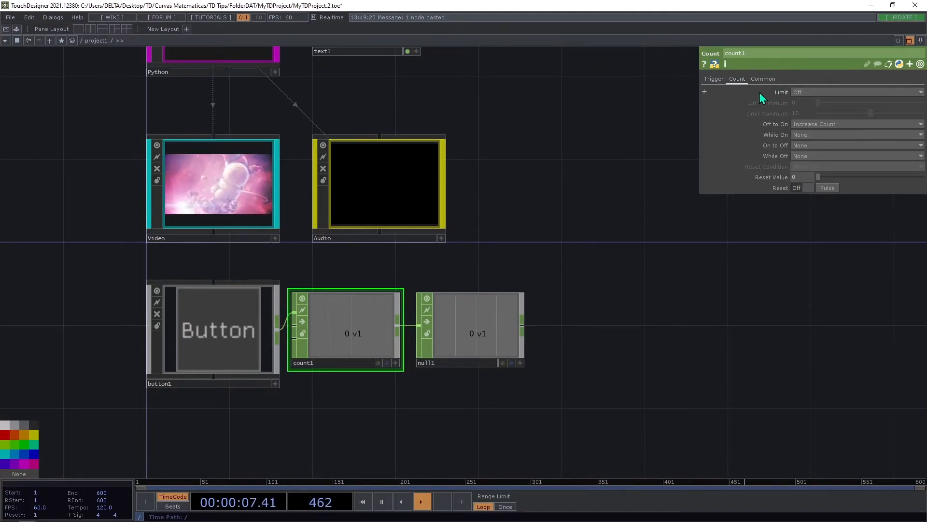
pyautogui.click(800, 92)
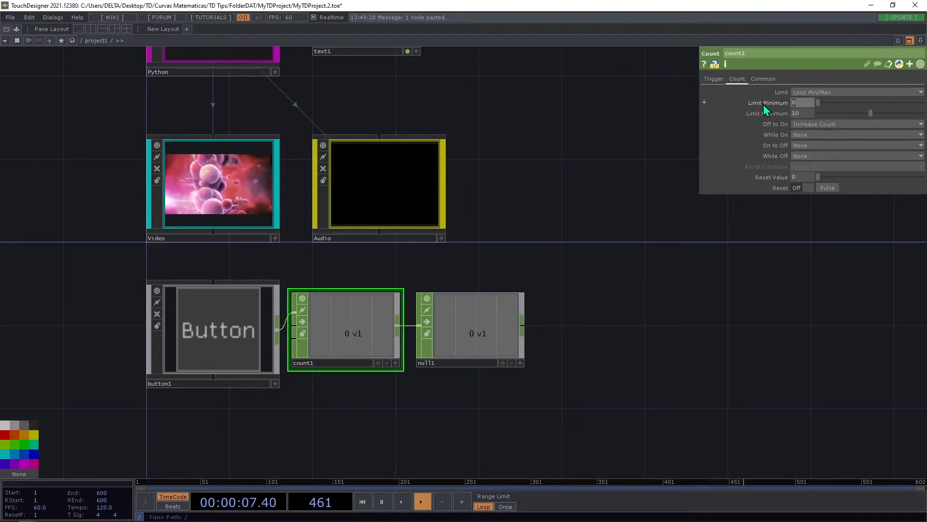
pyautogui.click(798, 114)
pyautogui.write('2')
pyautogui.press('Return')
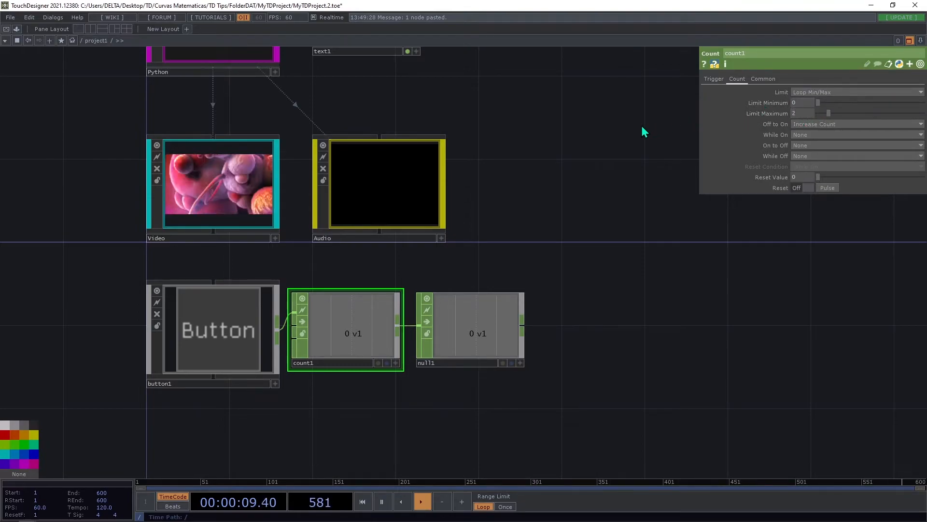
# Make the button's viewer active, trigger the button repeatedly to test the looping count, and deactivate the viewer.
pyautogui.click(274, 383)
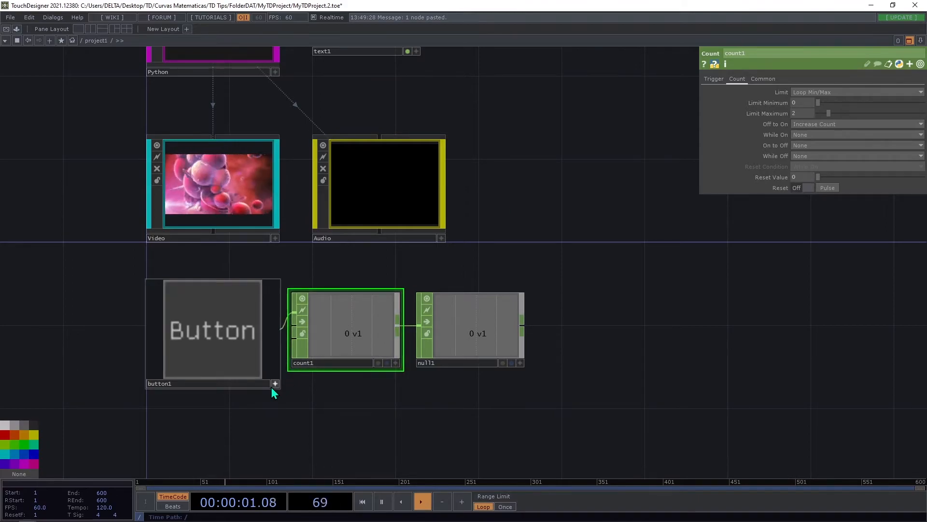
pyautogui.click(211, 346)
pyautogui.click(212, 349)
pyautogui.click(211, 333)
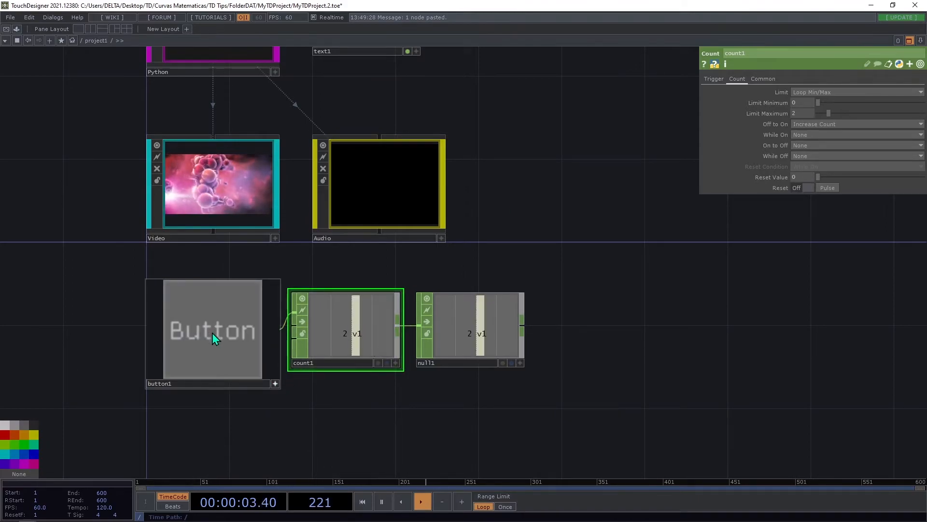
pyautogui.click(213, 332)
pyautogui.click(213, 332)
pyautogui.click(213, 333)
pyautogui.click(212, 332)
pyautogui.click(212, 333)
pyautogui.click(212, 332)
pyautogui.click(212, 332)
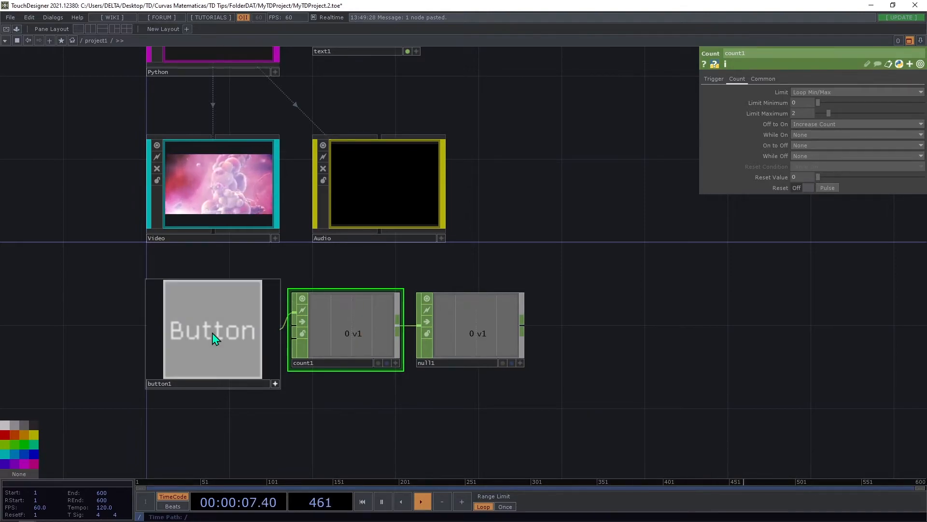
pyautogui.click(275, 383)
pyautogui.click(262, 373)
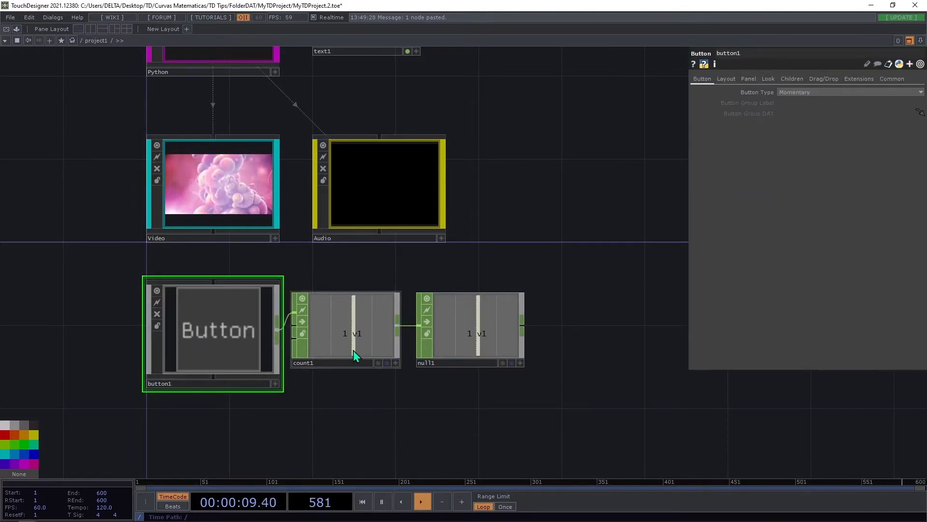
# Attach a CHOP Execute DAT to the Null's output, place it below the Null, and bring its script into view.
pyautogui.moveTo(543, 356); pyautogui.dragTo(462, 326)
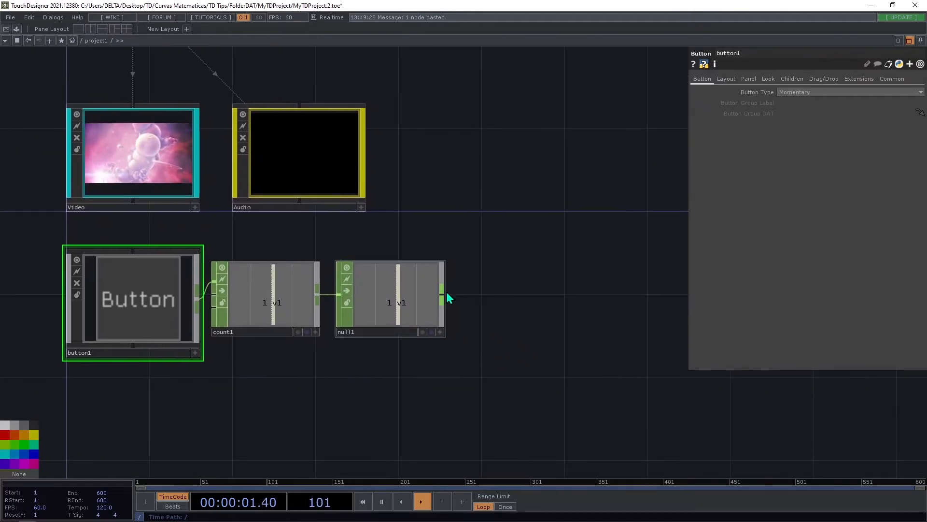
pyautogui.rightClick(444, 301)
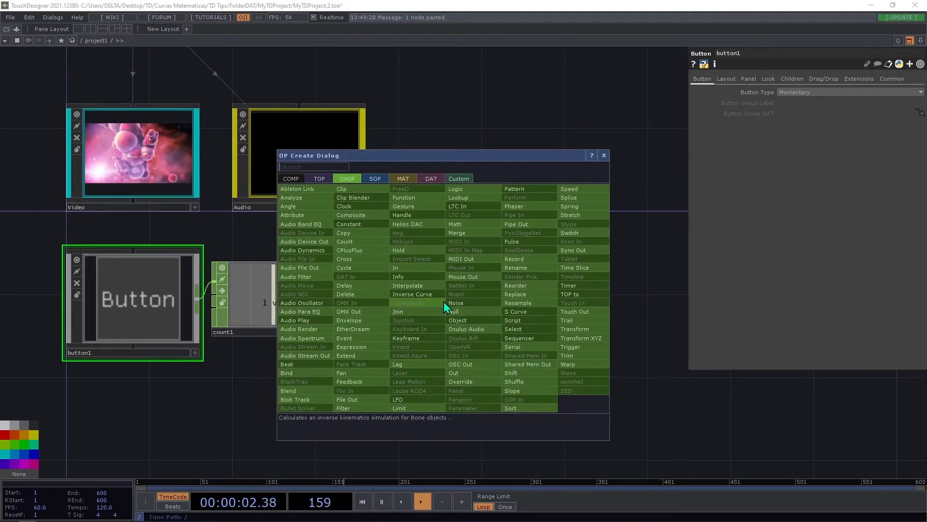
pyautogui.click(429, 178)
pyautogui.click(320, 188)
pyautogui.click(393, 383)
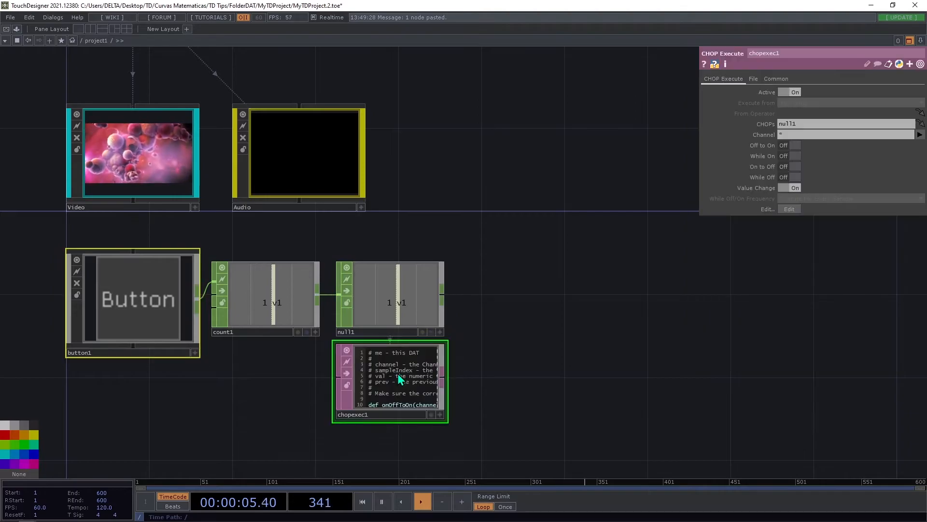
pyautogui.press('h')
pyautogui.moveTo(670, 241); pyautogui.dragTo(669, 261)
pyautogui.scroll(4, 570, 377)
pyautogui.moveTo(572, 376); pyautogui.dragTo(676, 307)
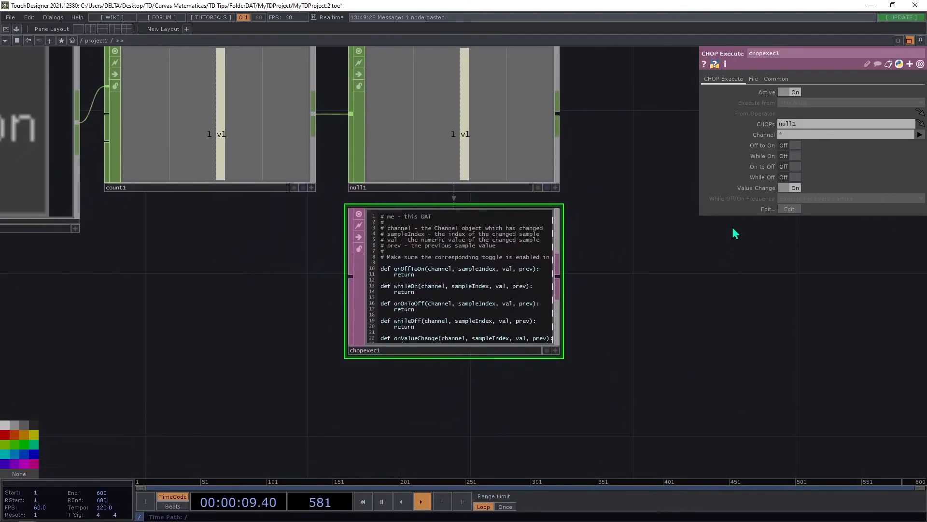
# Insert the line op.video.op('switch1').par.index = val into the CHOP Execute script's onValueChange function, and deactivate the script's viewer.
pyautogui.scroll(2, 496, 305)
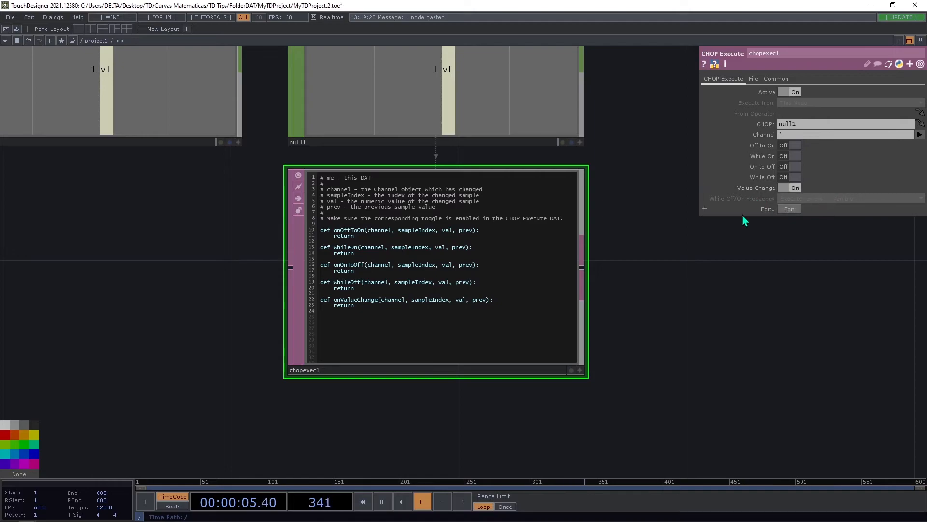
pyautogui.click(581, 371)
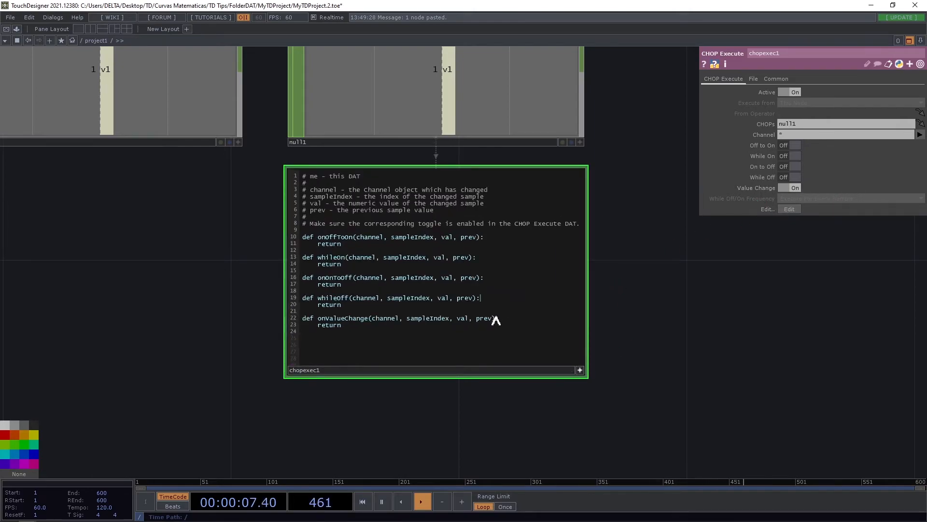
pyautogui.click(522, 318)
pyautogui.press('Return')
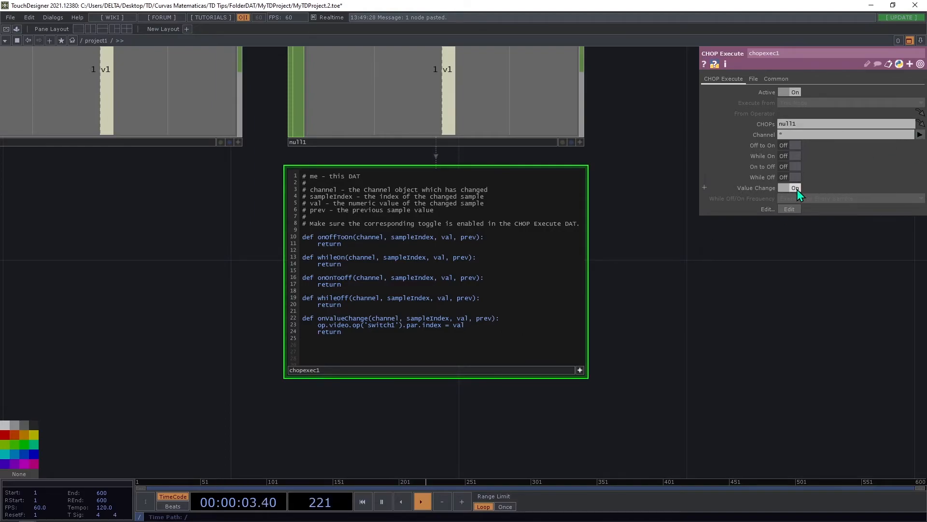
pyautogui.click(581, 371)
# Make the button's viewer active, select the Video container, and trigger the button repeatedly to test the clip switching.
pyautogui.moveTo(638, 356); pyautogui.dragTo(574, 395)
pyautogui.moveTo(595, 362); pyautogui.dragTo(632, 300, button='middle')
pyautogui.moveTo(379, 311); pyautogui.dragTo(488, 317)
pyautogui.moveTo(433, 335); pyautogui.dragTo(423, 390)
pyautogui.click(302, 363)
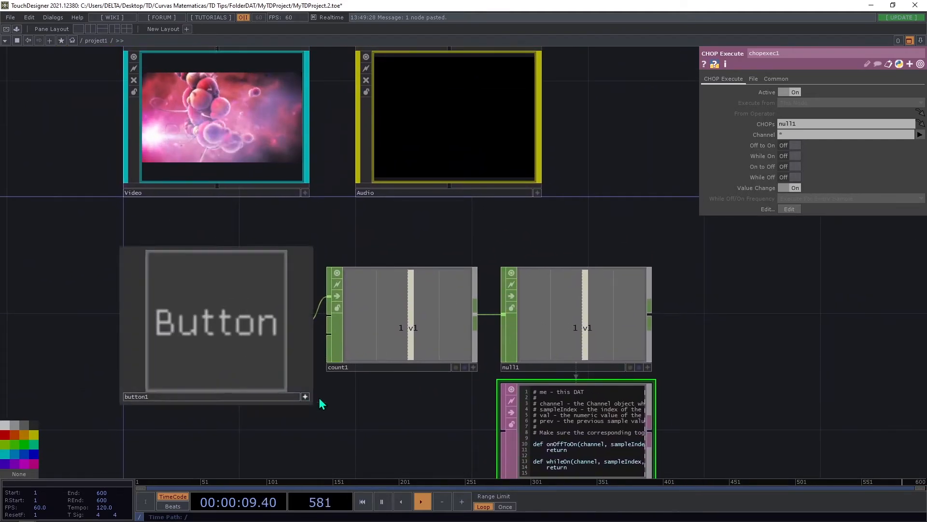
pyautogui.click(224, 355)
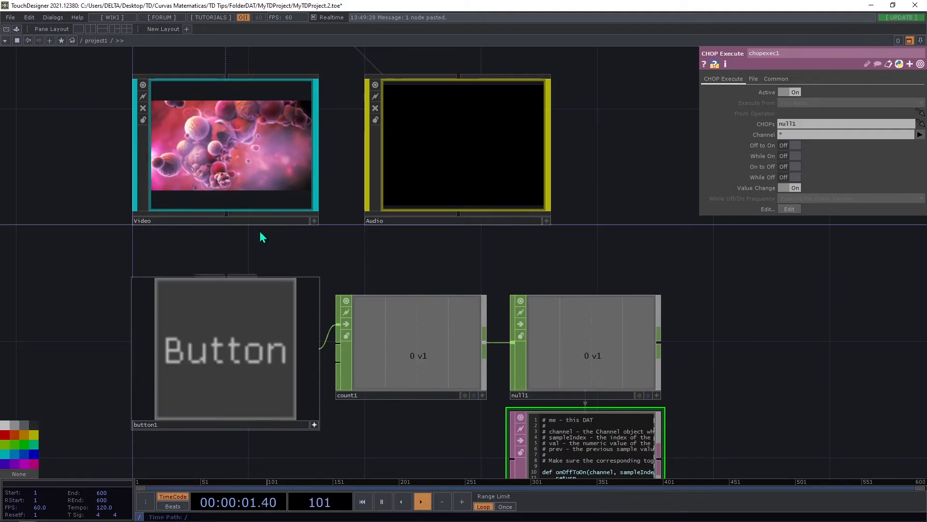
pyautogui.click(233, 159)
pyautogui.click(259, 338)
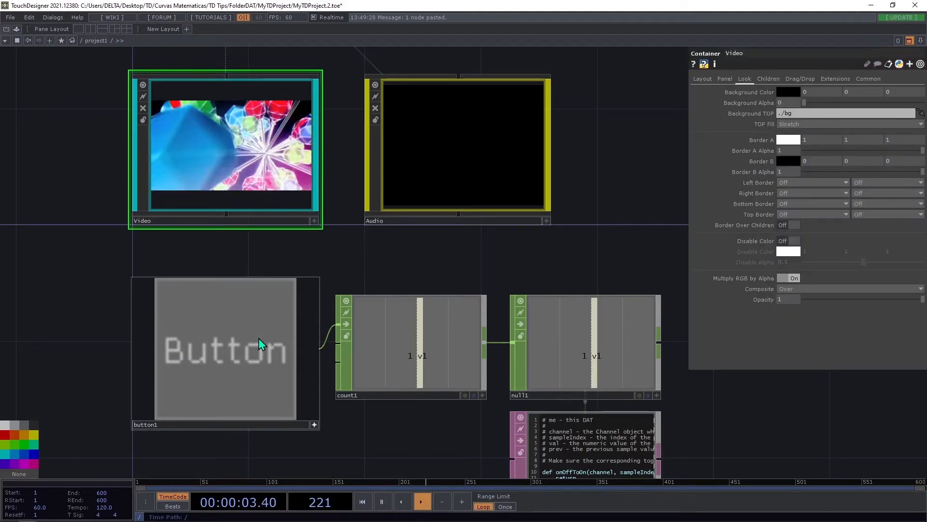
pyautogui.click(259, 333)
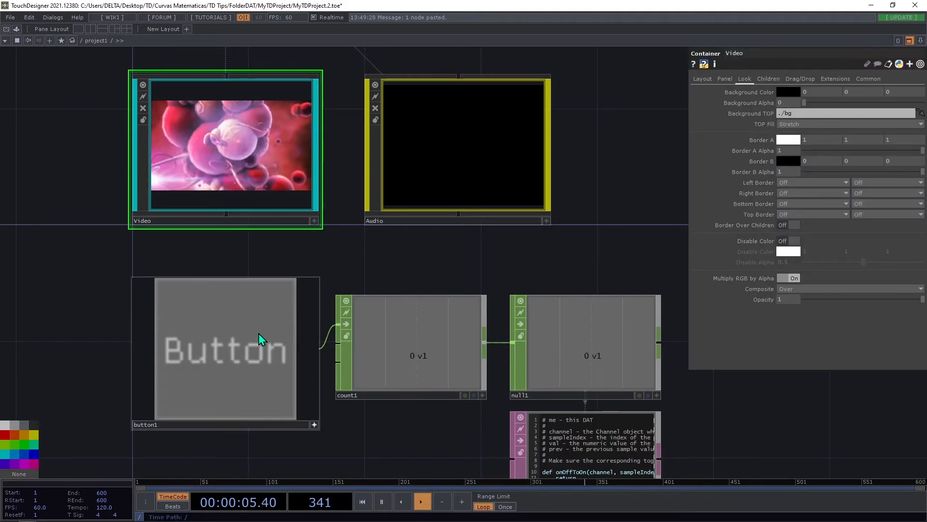
pyautogui.click(224, 360)
pyautogui.click(224, 360)
pyautogui.click(224, 360)
pyautogui.click(224, 360)
pyautogui.click(224, 361)
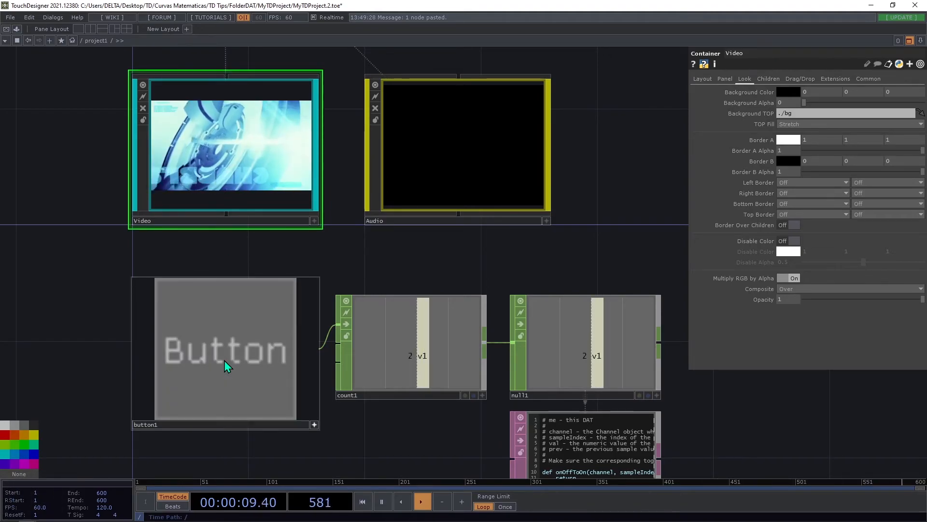
pyautogui.click(224, 360)
pyautogui.click(224, 360)
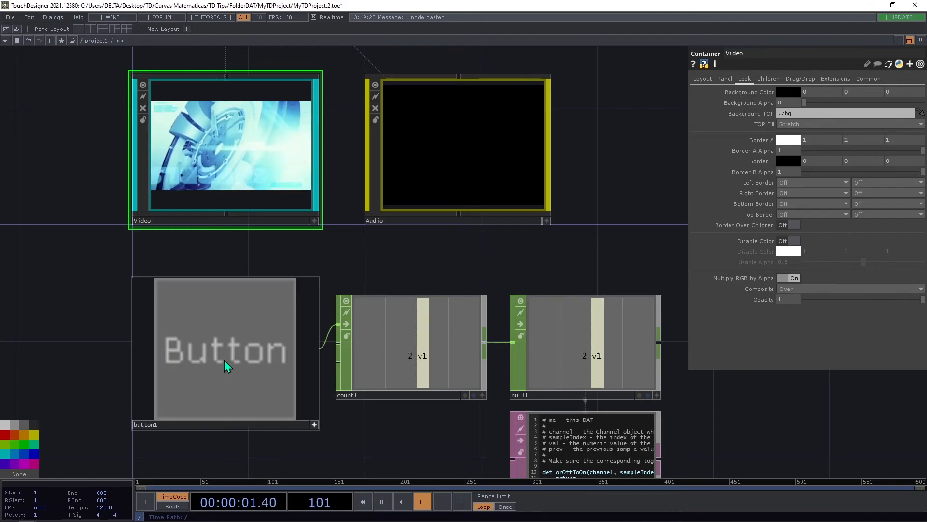
pyautogui.click(224, 361)
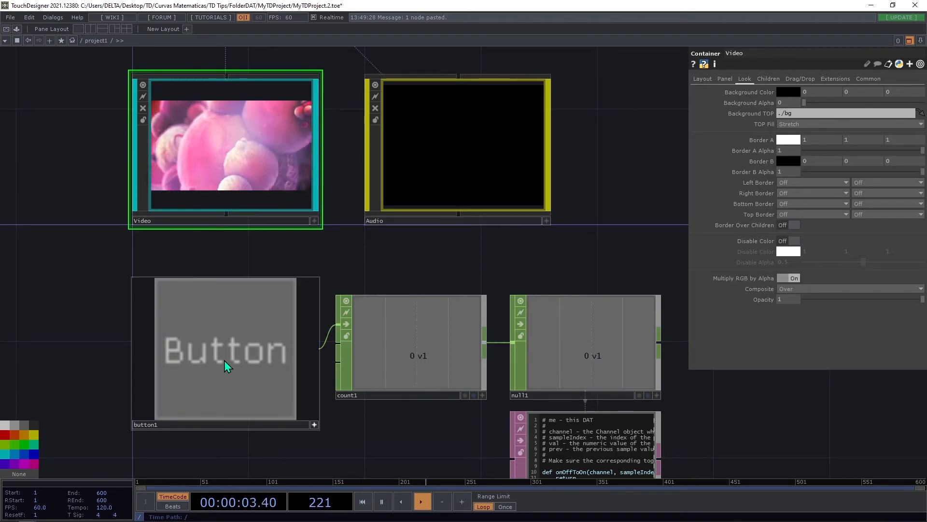
pyautogui.click(224, 360)
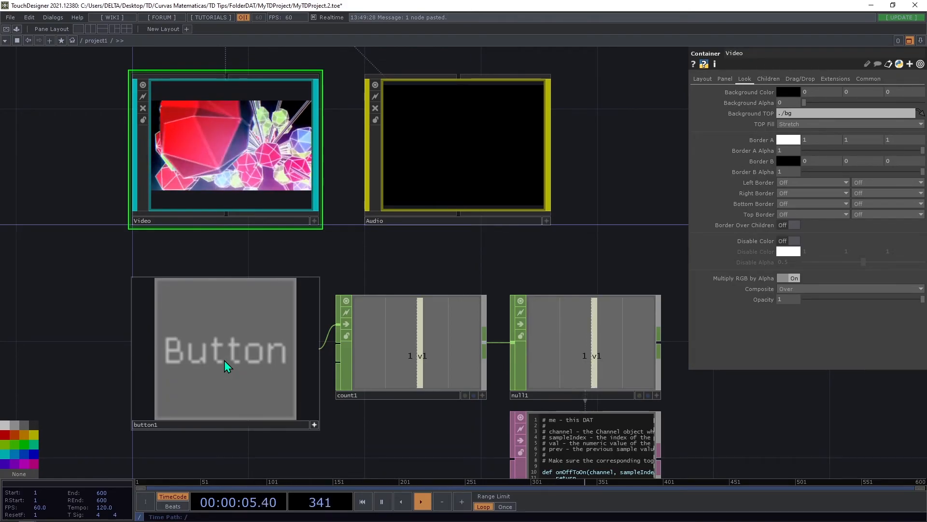
# Examine switch1 inside the Video container and the onValueChange line in the CHOP Execute script.
pyautogui.scroll(10, 325, 230)
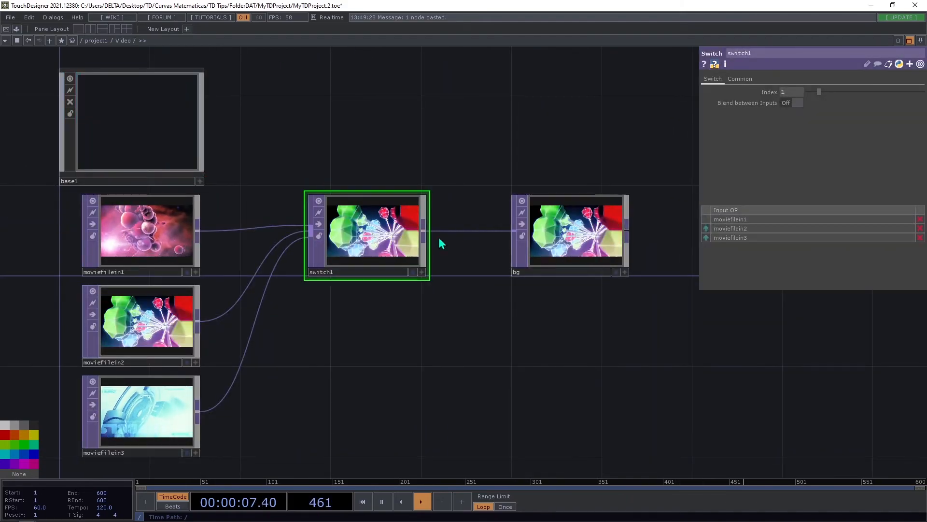
pyautogui.scroll(-10, 340, 264)
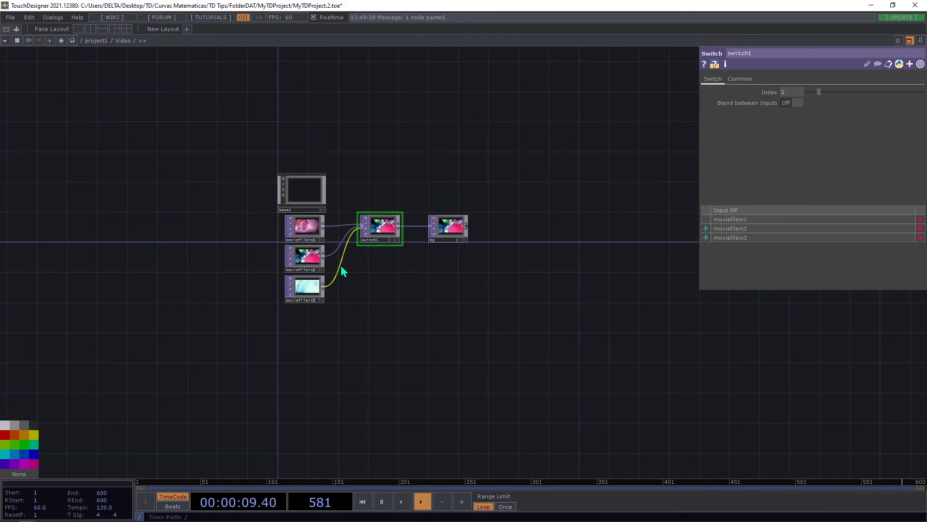
pyautogui.scroll(-9, 242, 256)
pyautogui.scroll(9, 324, 351)
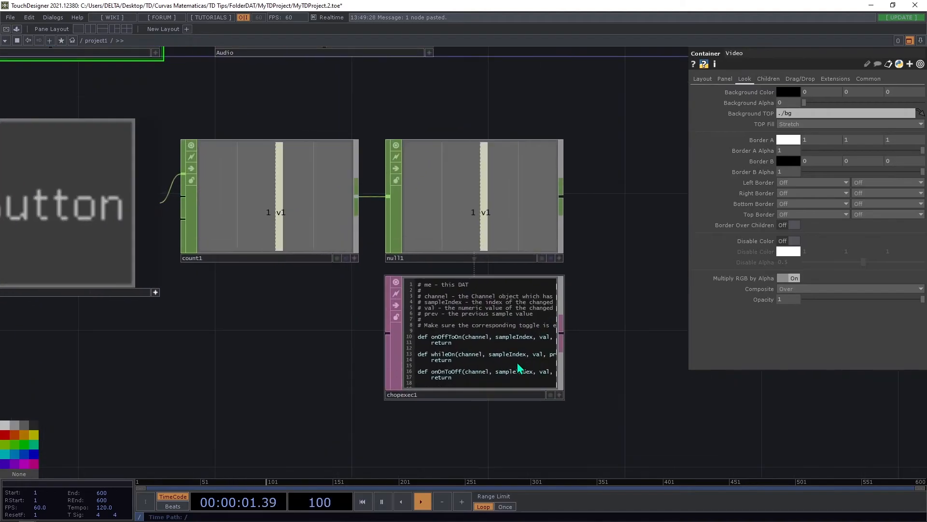
pyautogui.scroll(-1, 492, 403)
pyautogui.scroll(-1, 492, 403)
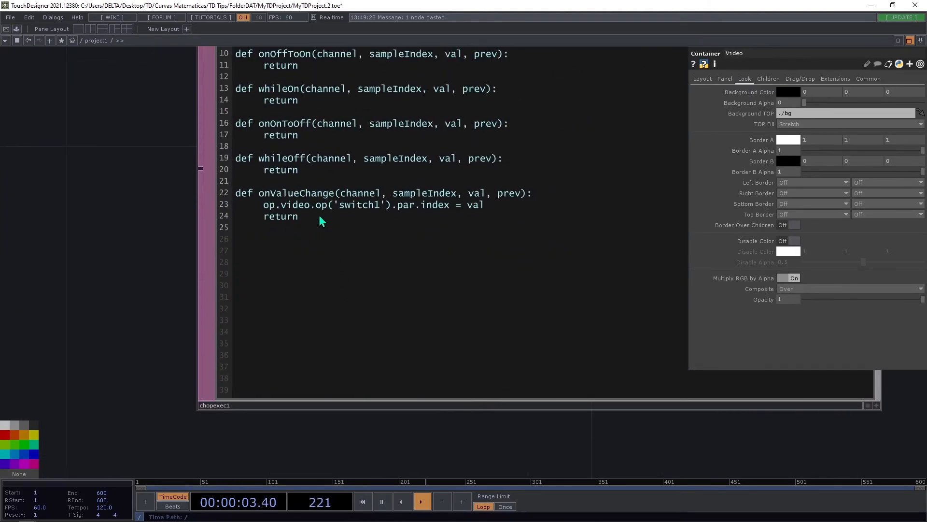
pyautogui.moveTo(266, 207); pyautogui.dragTo(285, 203)
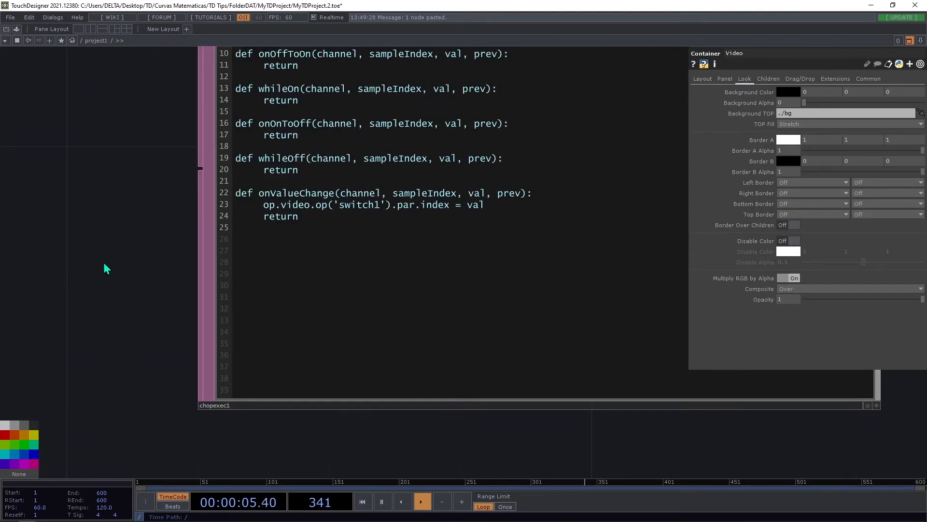
# Select the button, Count, Null and CHOP Execute operators together.
pyautogui.scroll(-4, 200, 279)
pyautogui.moveTo(207, 328); pyautogui.dragTo(401, 405)
pyautogui.scroll(-6, 350, 384)
pyautogui.moveTo(618, 416); pyautogui.dragTo(641, 419)
pyautogui.moveTo(641, 419); pyautogui.dragTo(212, 303, button='right')
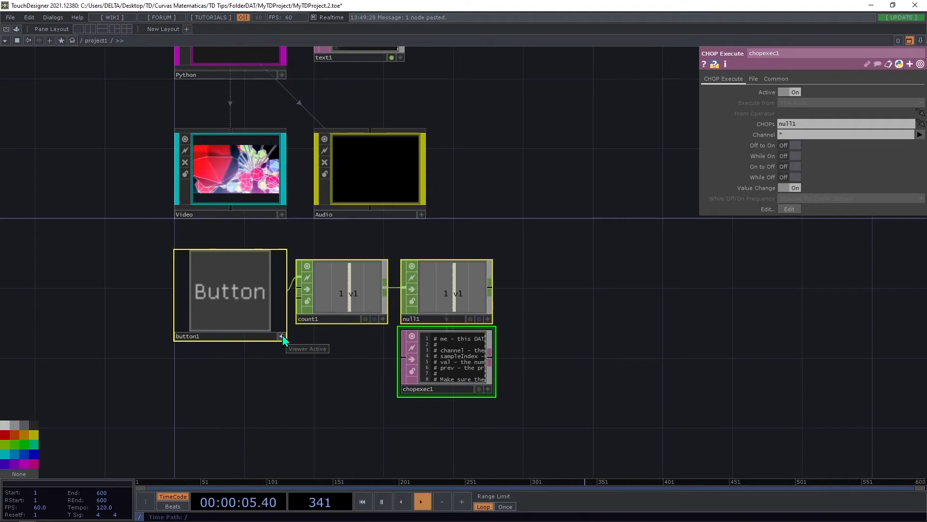
# Open the Video container's network in a separate floating window and show switch1's parameters there.
pyautogui.click(269, 213)
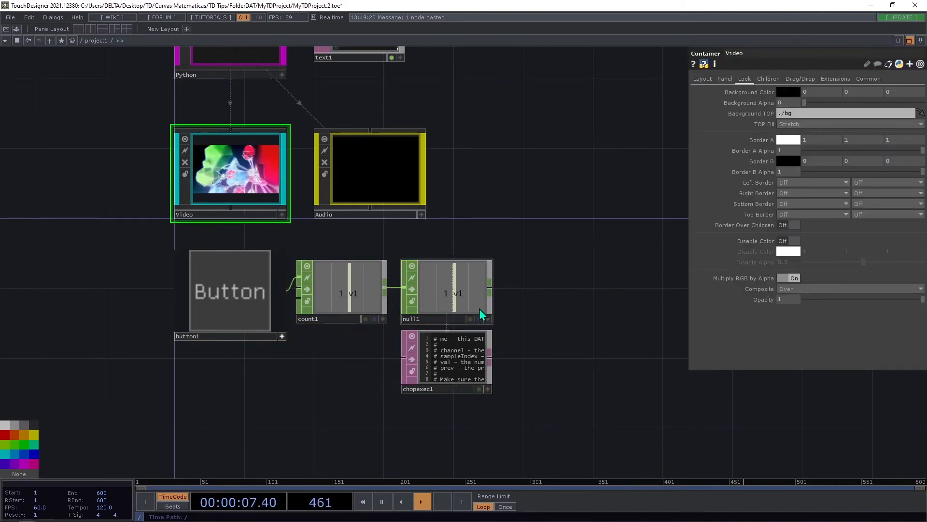
pyautogui.rightClick(255, 177)
pyautogui.click(283, 173)
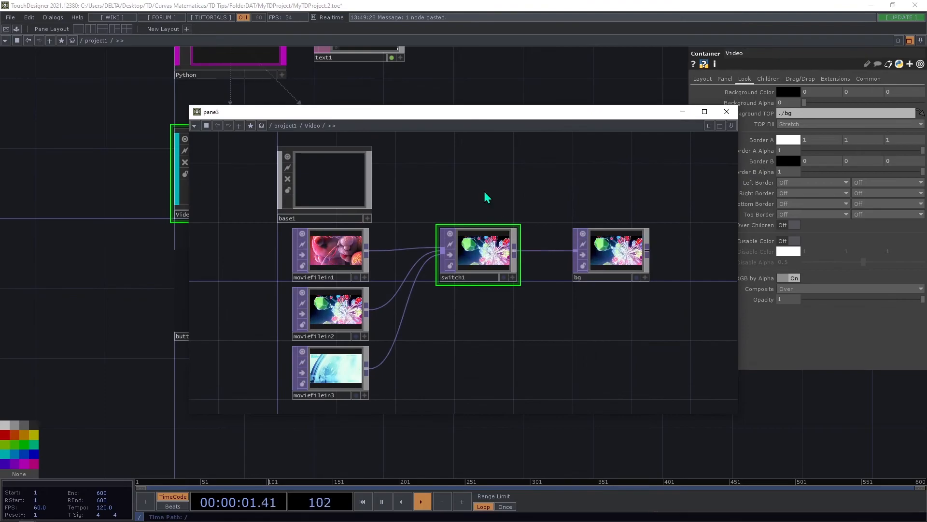
pyautogui.moveTo(532, 115); pyautogui.dragTo(784, 113)
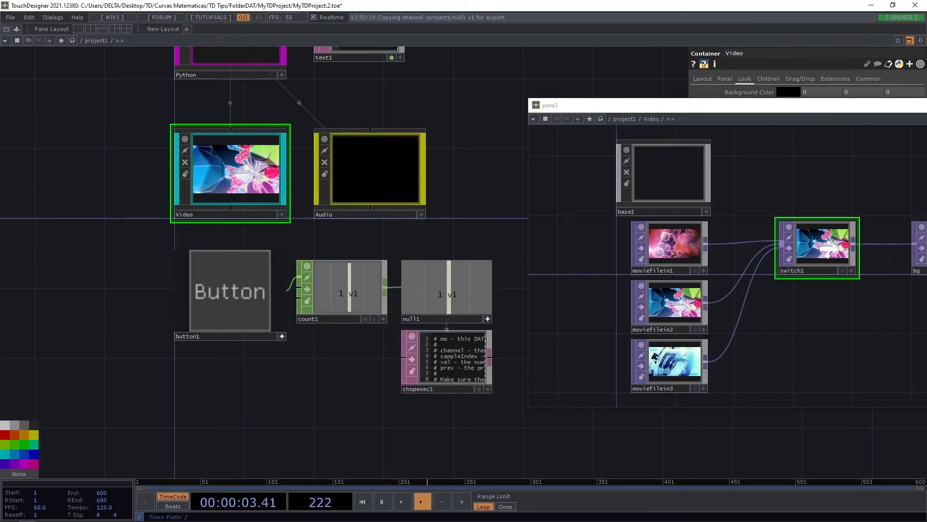
pyautogui.press('p')
# Place the floating window beside the button network and link the Null's v1 channel to switch1's Index parameter.
pyautogui.moveTo(610, 107); pyautogui.dragTo(1, 121)
pyautogui.click(604, 182)
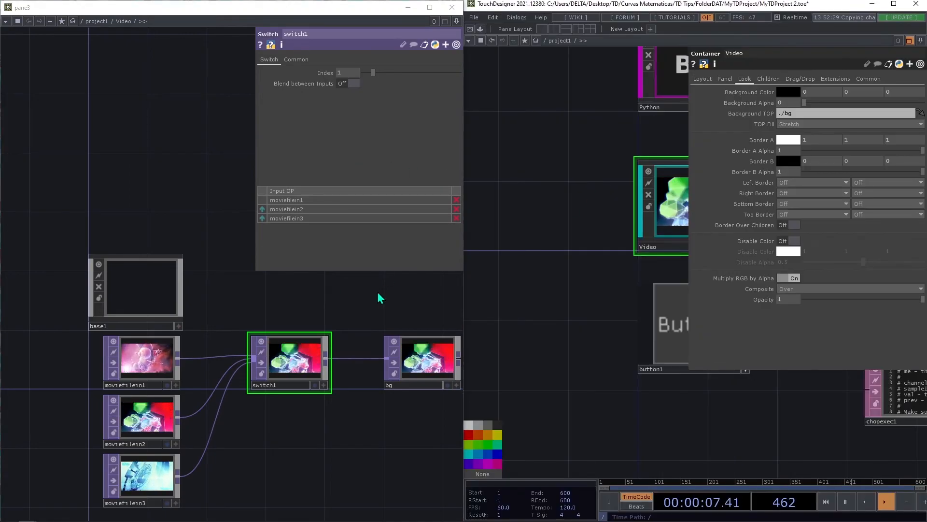
pyautogui.click(894, 6)
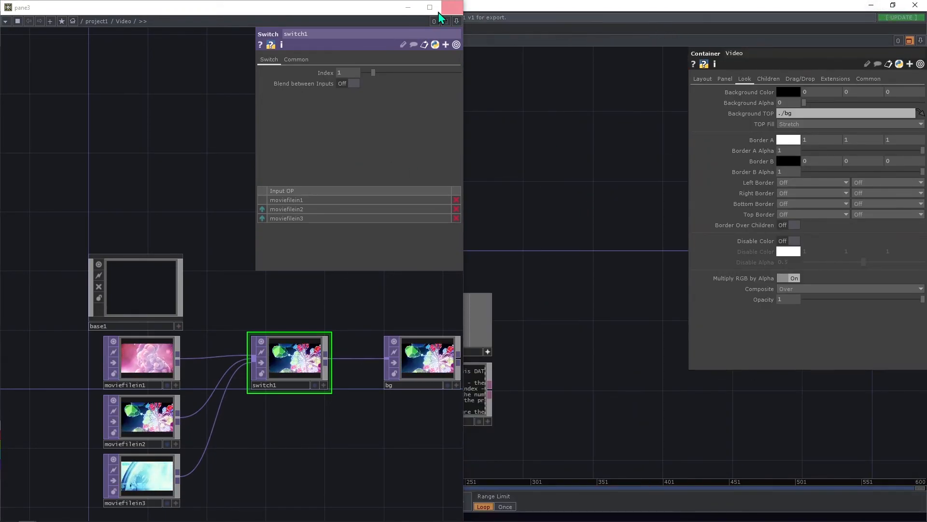
pyautogui.moveTo(391, 8); pyautogui.dragTo(823, 87)
pyautogui.moveTo(292, 281); pyautogui.dragTo(148, 282)
pyautogui.moveTo(307, 331); pyautogui.dragTo(816, 152)
pyautogui.click(816, 151)
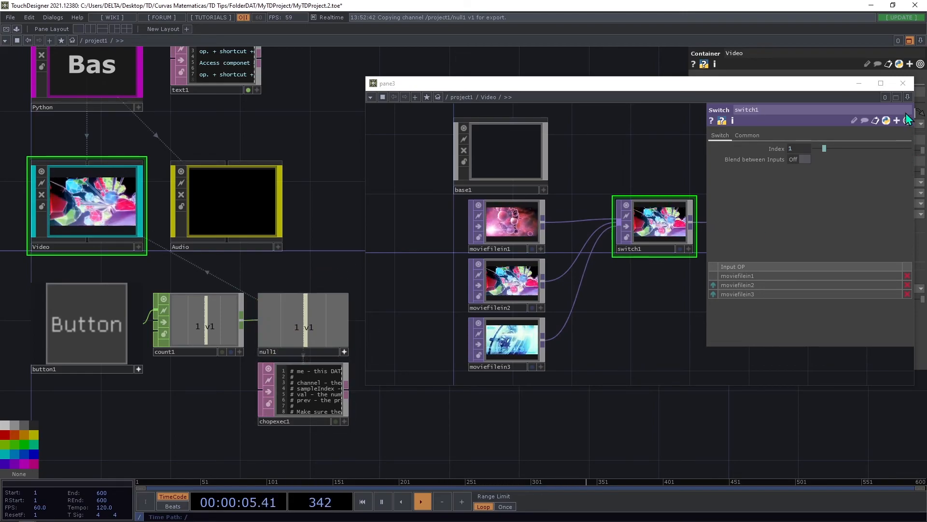
# Reset switch1's Index parameter and close the floating network window.
pyautogui.rightClick(772, 148)
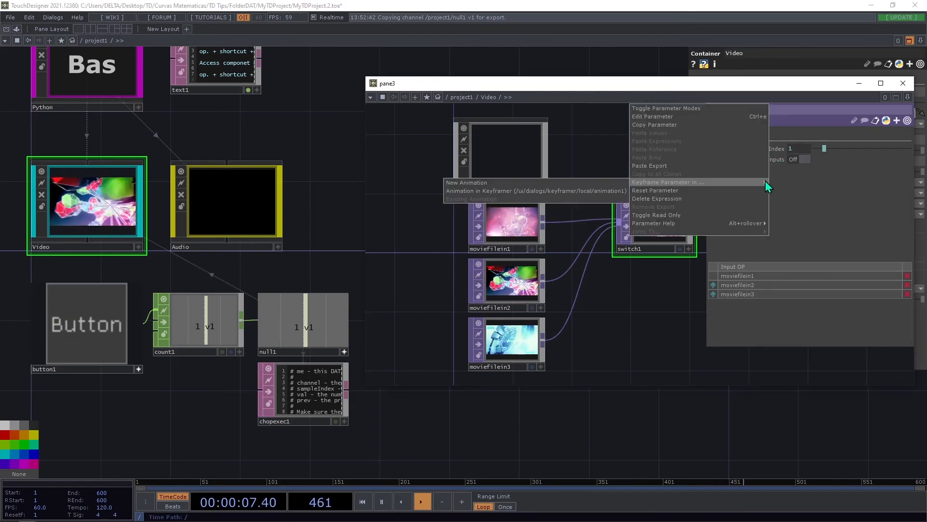
pyautogui.click(687, 190)
pyautogui.click(903, 83)
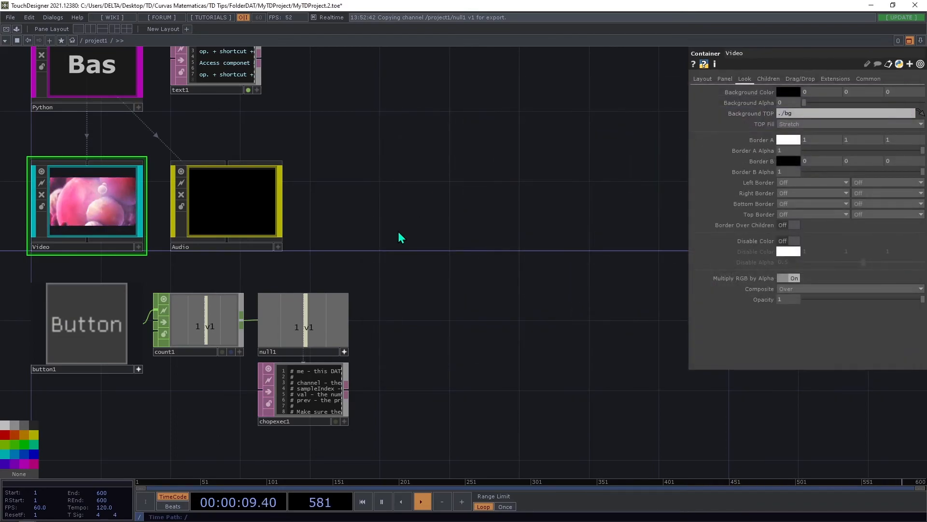
pyautogui.moveTo(501, 250); pyautogui.dragTo(515, 248)
pyautogui.press('h')
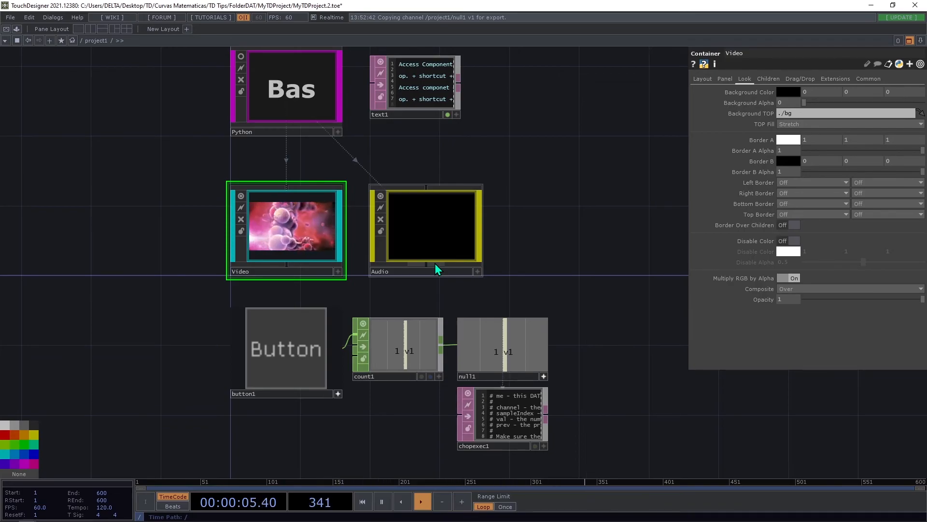
pyautogui.moveTo(535, 256); pyautogui.dragTo(519, 217)
pyautogui.moveTo(605, 431); pyautogui.dragTo(214, 250)
pyautogui.moveTo(404, 316)
pyautogui.mouseDown()
pyautogui.moveTo(578, 256)
pyautogui.moveTo(650, 244)
pyautogui.moveTo(434, 316)
pyautogui.moveTo(394, 315)
pyautogui.mouseUp()
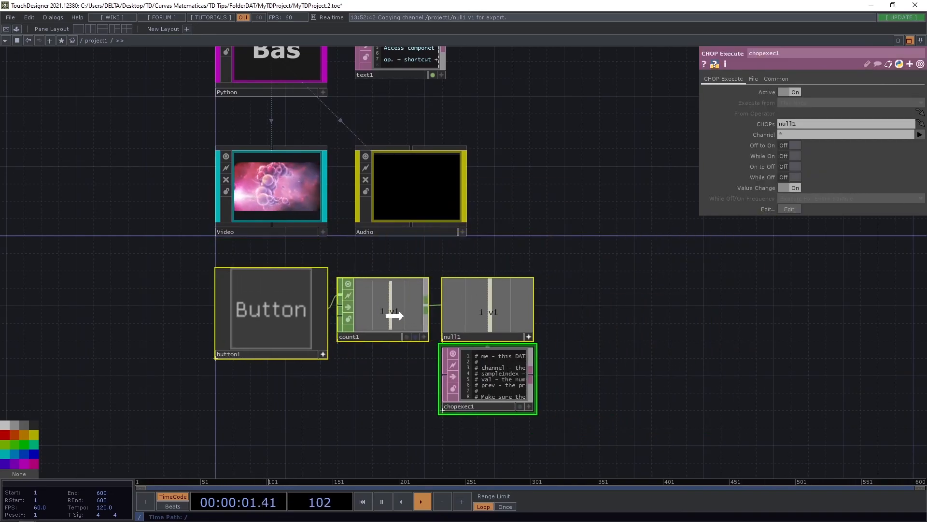
pyautogui.moveTo(534, 240); pyautogui.dragTo(509, 267)
pyautogui.scroll(-3, 477, 264)
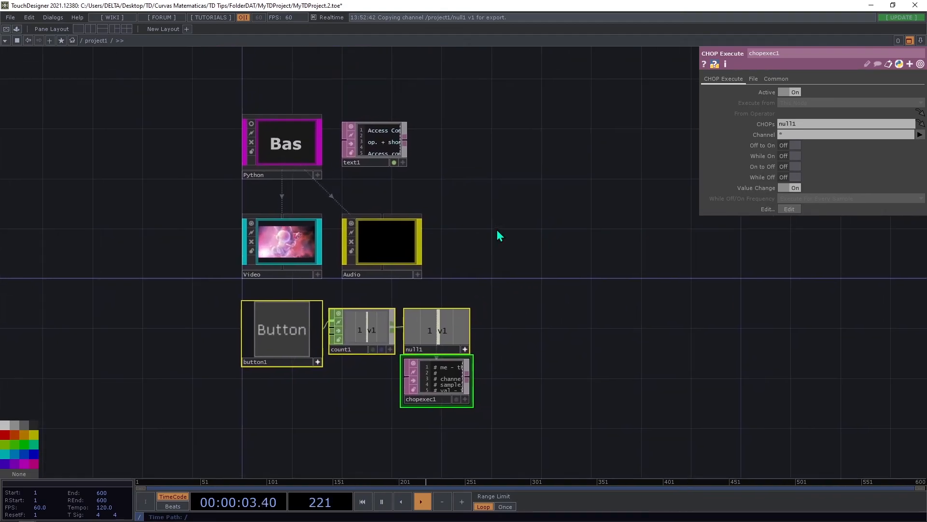
pyautogui.moveTo(497, 230); pyautogui.dragTo(486, 236)
pyautogui.click(489, 290)
pyautogui.moveTo(540, 256); pyautogui.dragTo(553, 210)
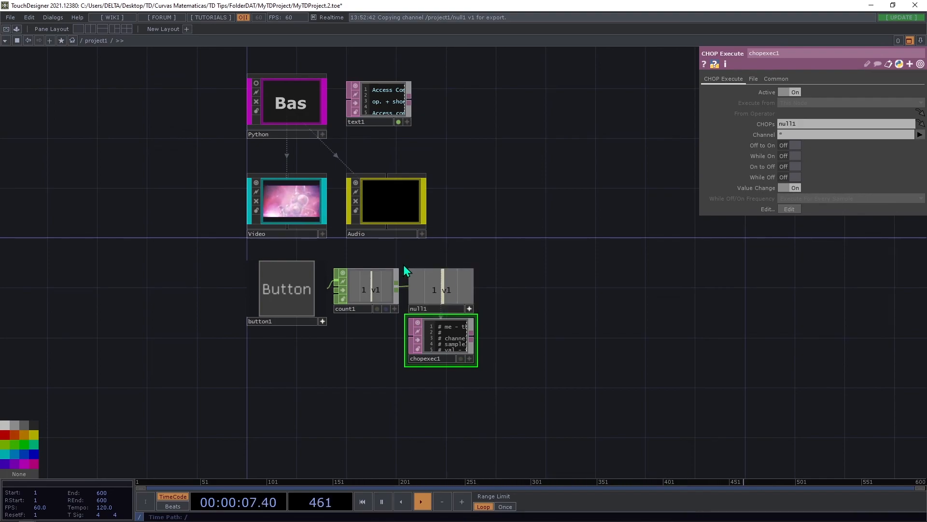
pyautogui.moveTo(553, 173); pyautogui.dragTo(532, 188)
pyautogui.moveTo(486, 214); pyautogui.dragTo(488, 192)
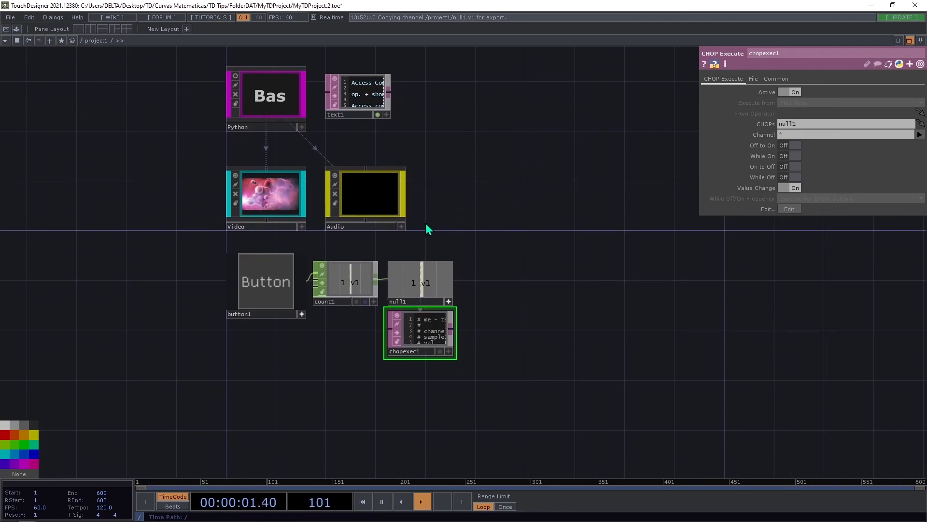